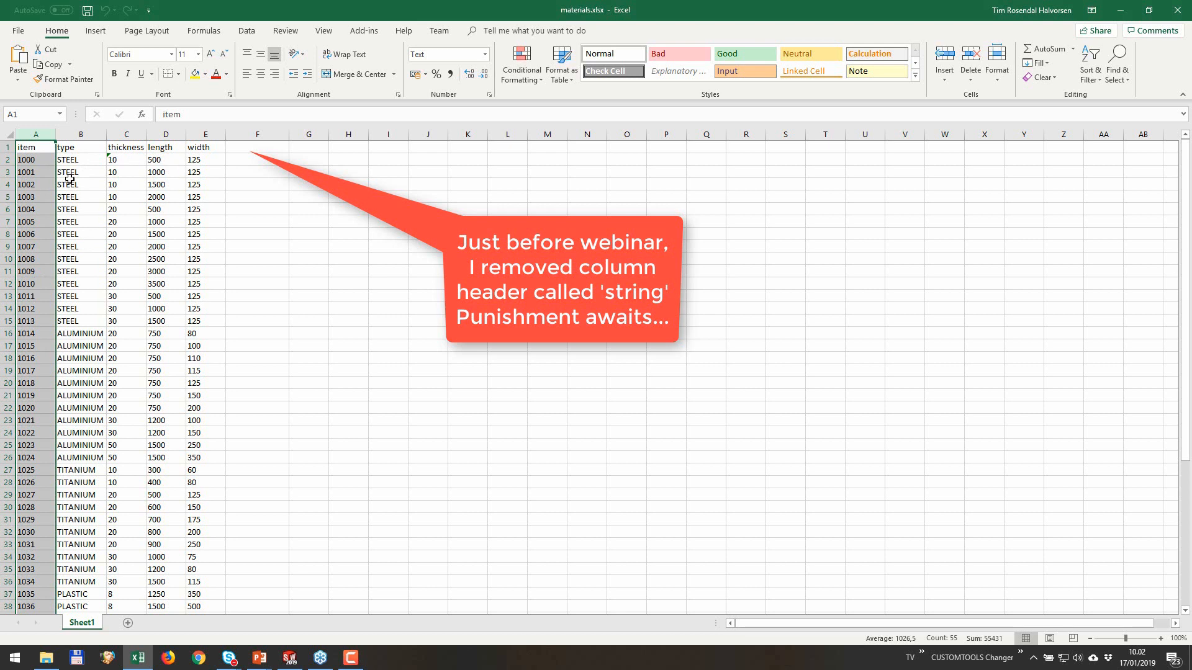
Step: Close the materials.xlsx workbook and open the Items table of the Items.accdb database
{"action": "left_click", "coordinate": [9, 134]}
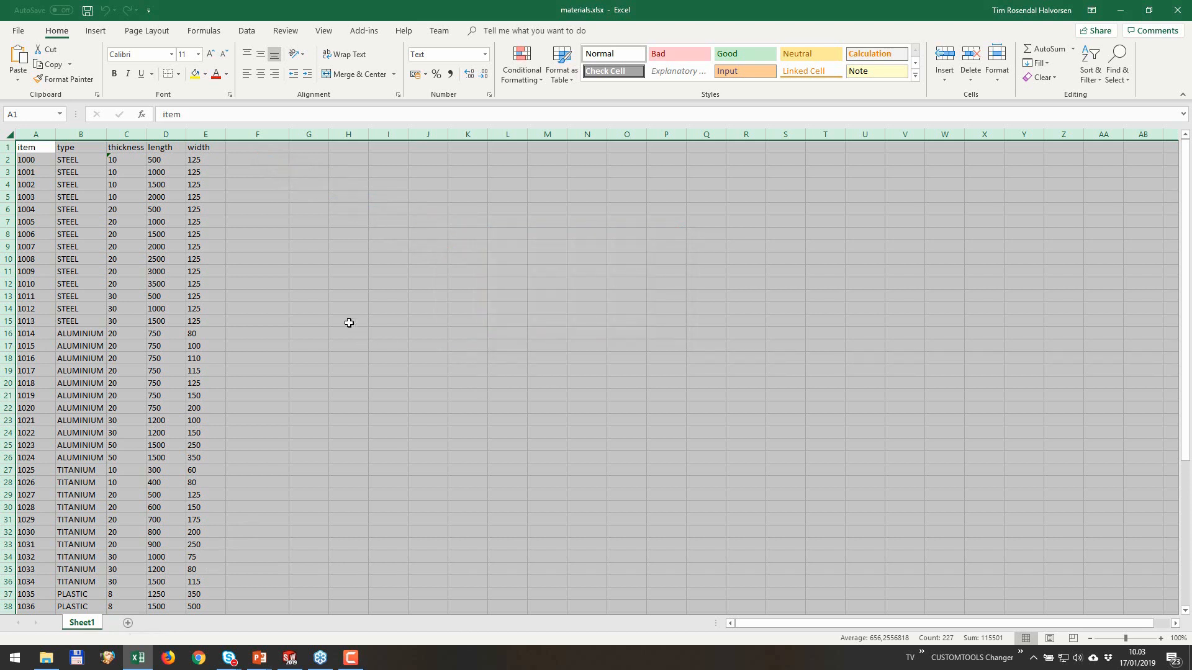
{"action": "left_click", "coordinate": [1182, 14]}
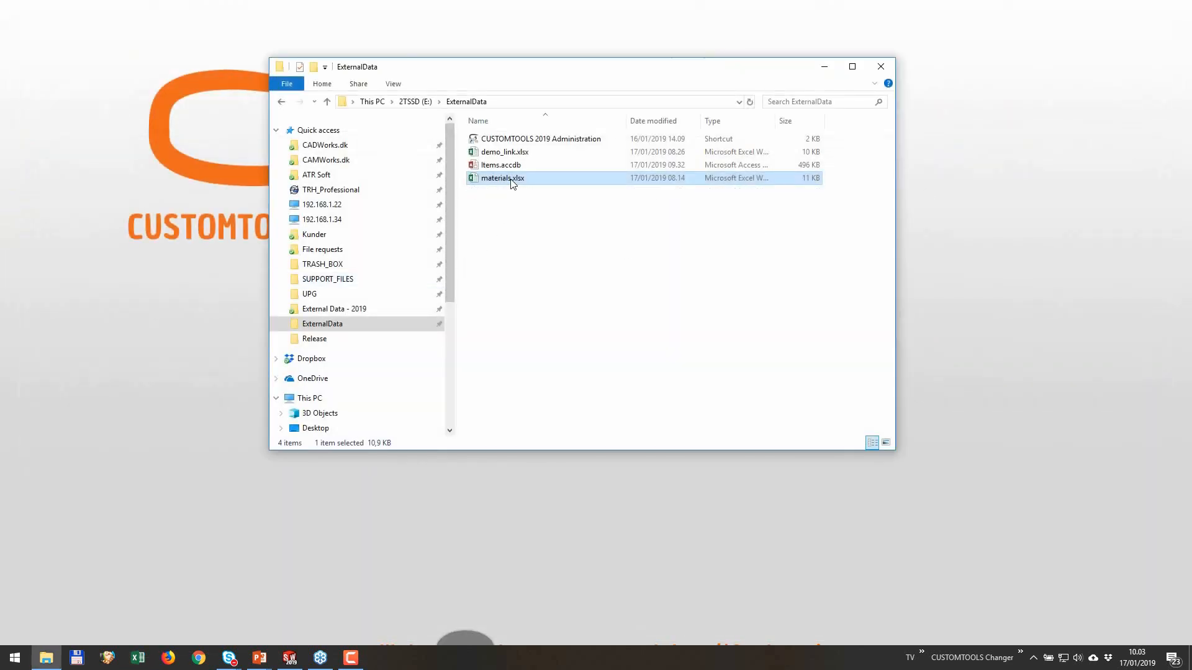
{"action": "left_click", "coordinate": [488, 166]}
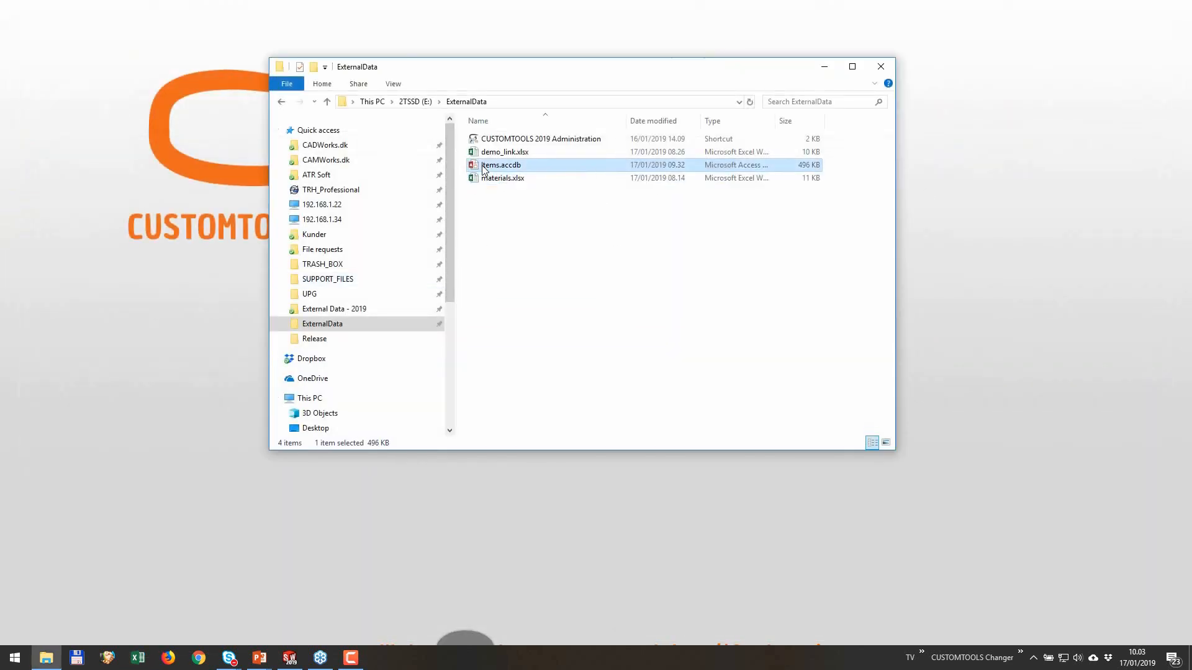
{"action": "double_click", "coordinate": [485, 166]}
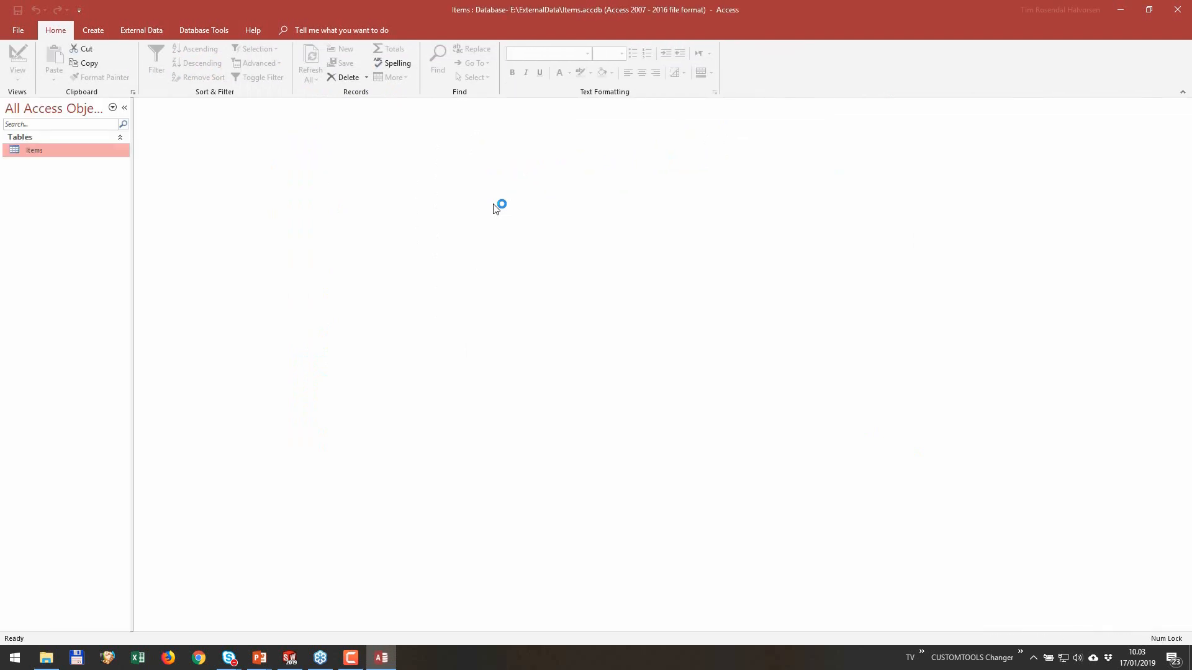
{"action": "double_click", "coordinate": [33, 153]}
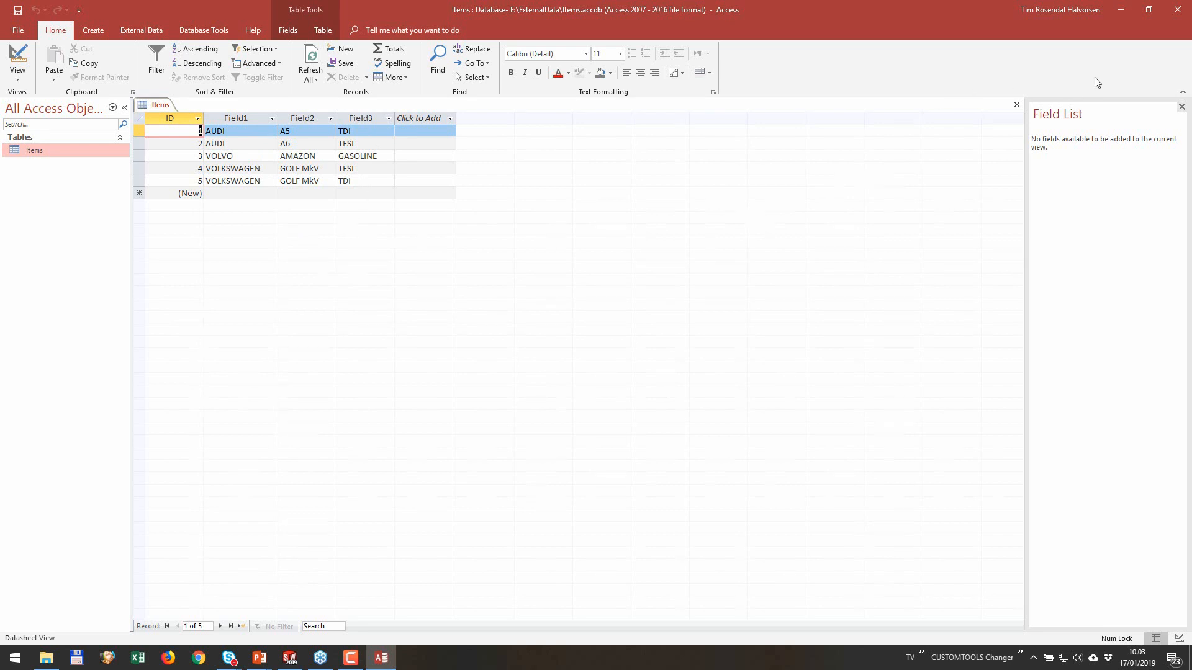
Step: Switch to SOLIDWORKS and create a new part from the bottle template
{"action": "left_click", "coordinate": [1122, 11]}
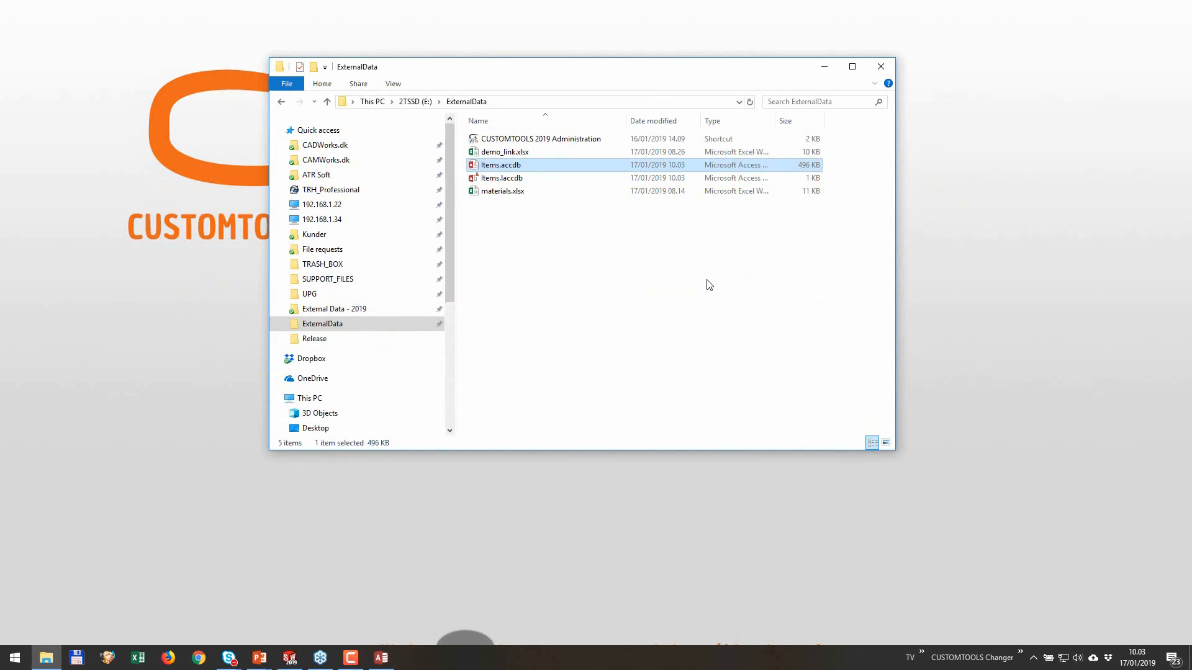
{"action": "left_click", "coordinate": [293, 663]}
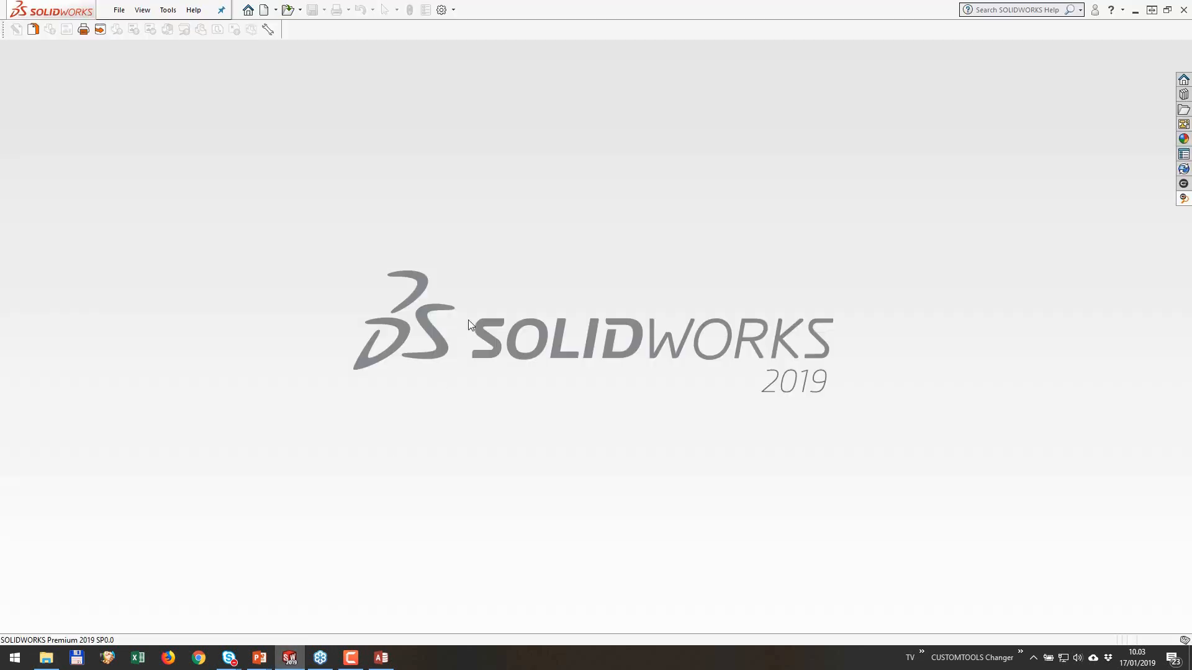
{"action": "left_click", "coordinate": [264, 10]}
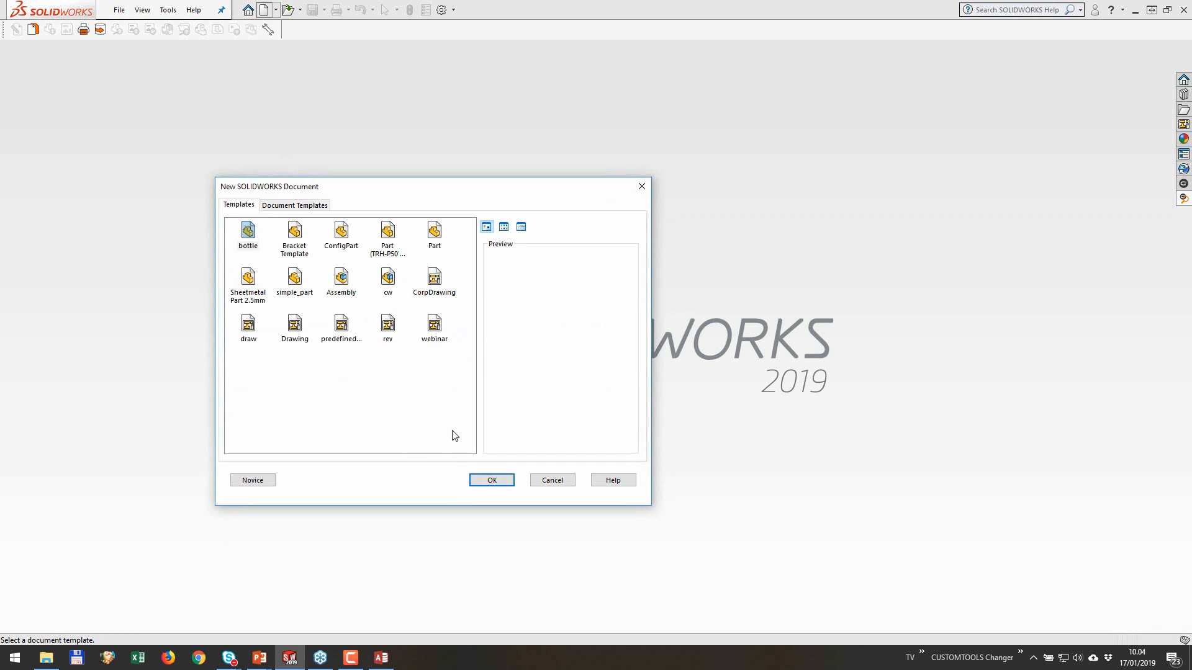
{"action": "left_click", "coordinate": [488, 481]}
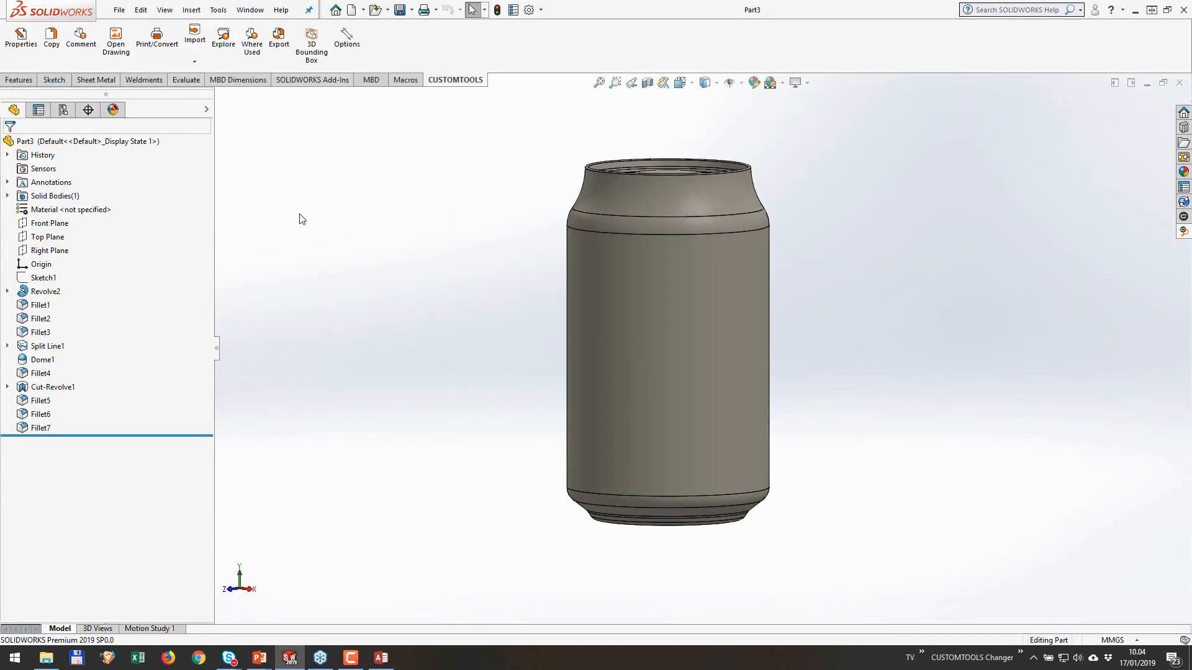
Step: Set the new part's property classification to Materials in the CUSTOMTOOLS properties
{"action": "left_click", "coordinate": [21, 37]}
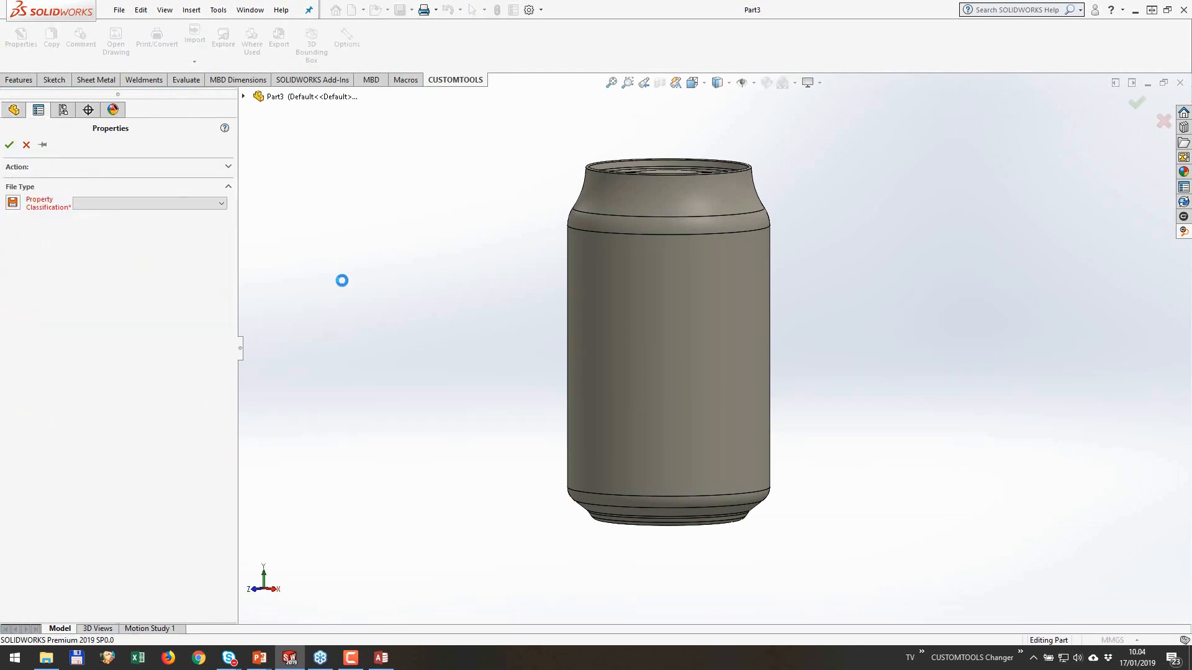
{"action": "left_click", "coordinate": [161, 204]}
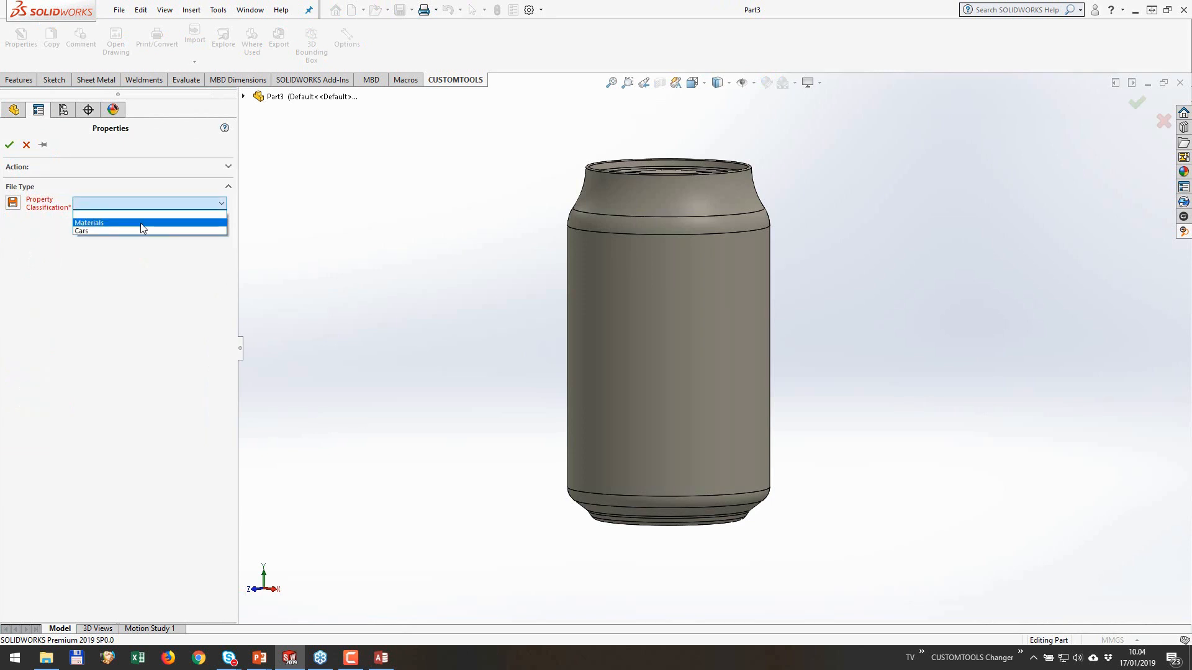
{"action": "left_click", "coordinate": [142, 225]}
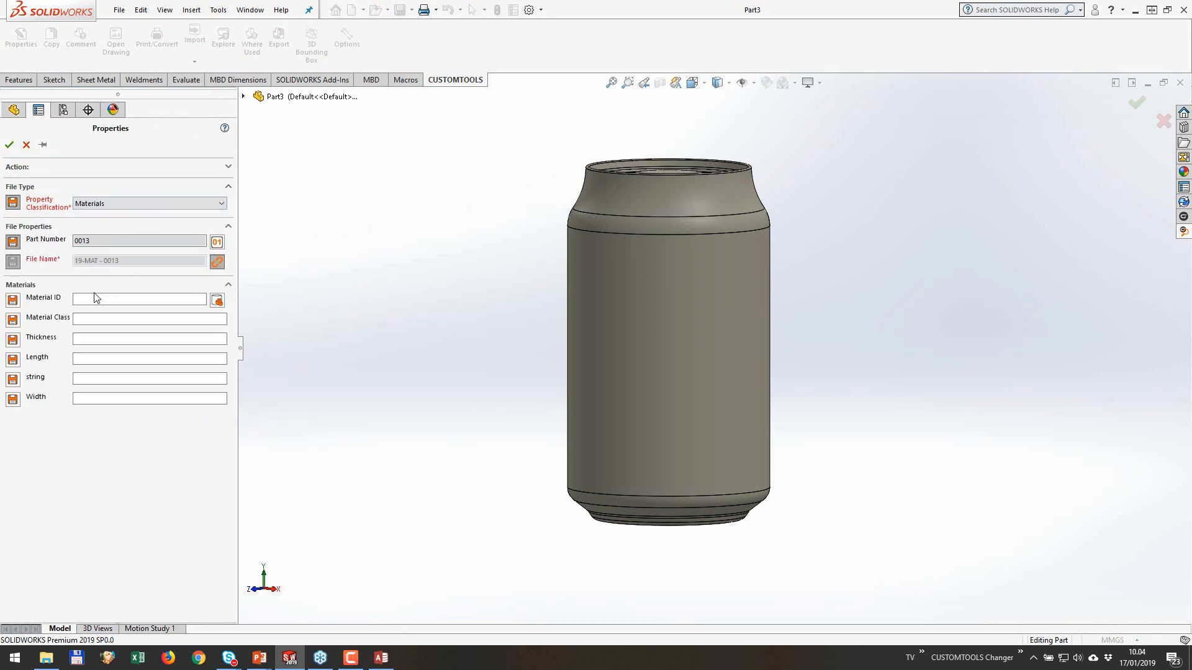
Step: Try an unfiltered database item search for the Material ID, and discard the property edits
{"action": "left_click", "coordinate": [216, 301]}
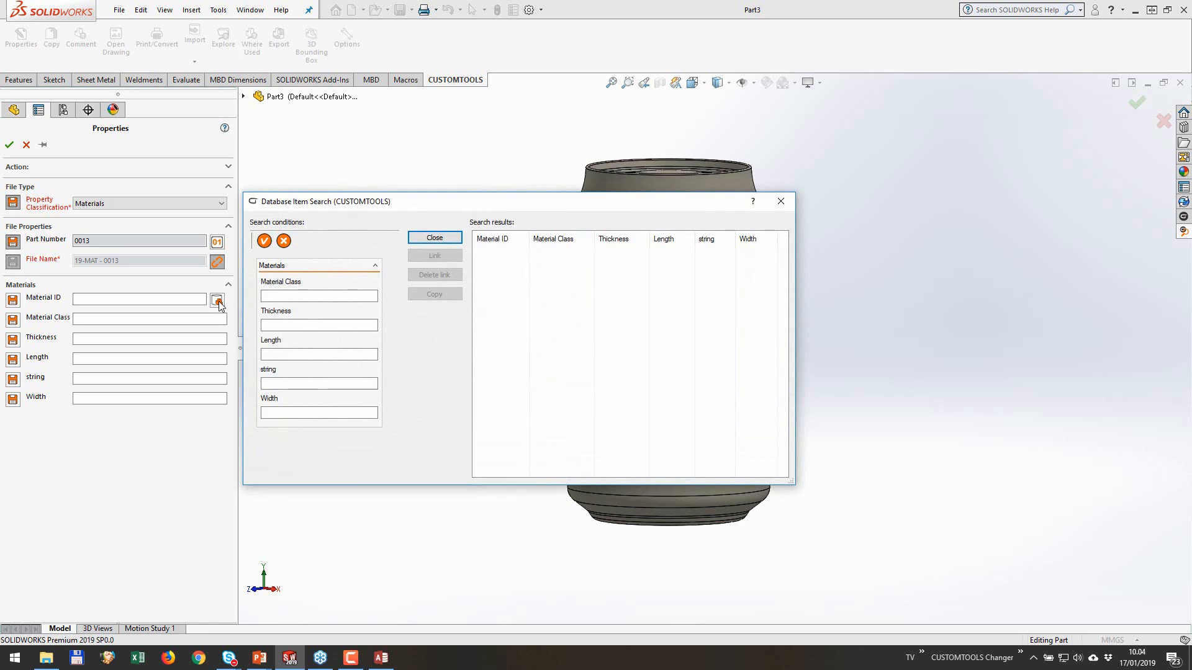
{"action": "left_click", "coordinate": [264, 241]}
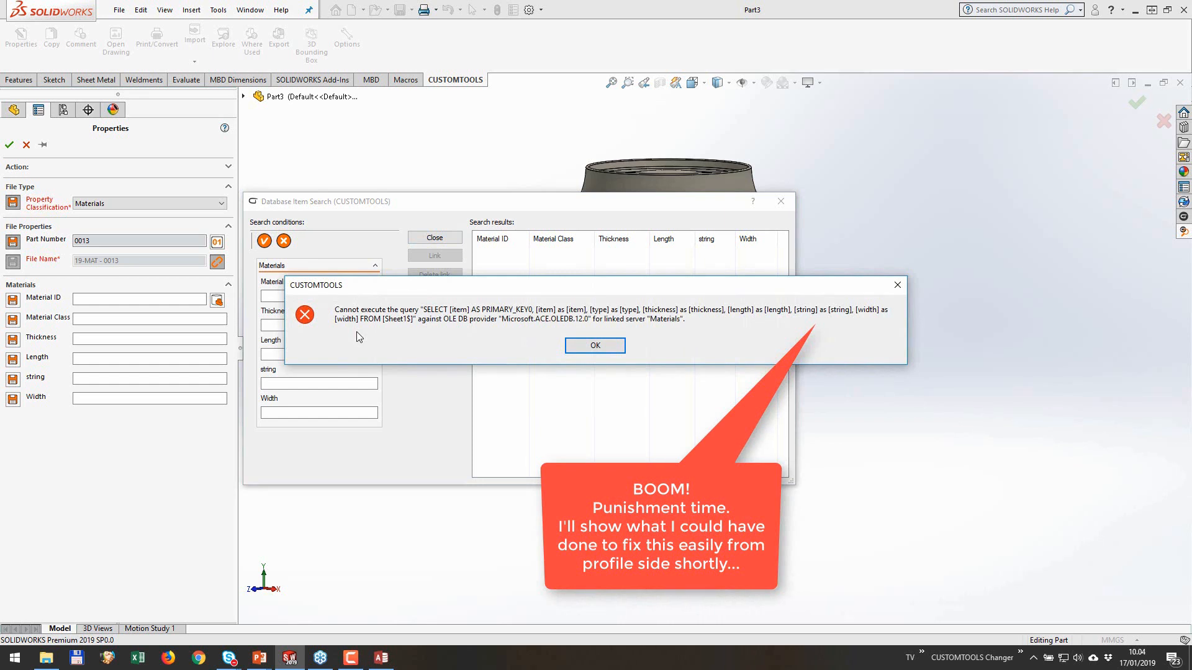
{"action": "left_click", "coordinate": [614, 350]}
{"action": "right_click", "coordinate": [441, 658]}
{"action": "left_click", "coordinate": [672, 408]}
{"action": "left_click", "coordinate": [781, 201]}
{"action": "left_click", "coordinate": [26, 144]}
Step: Look through the detailed list of running processes in Task Manager and close it
{"action": "right_click", "coordinate": [429, 659]}
{"action": "left_click", "coordinate": [479, 600]}
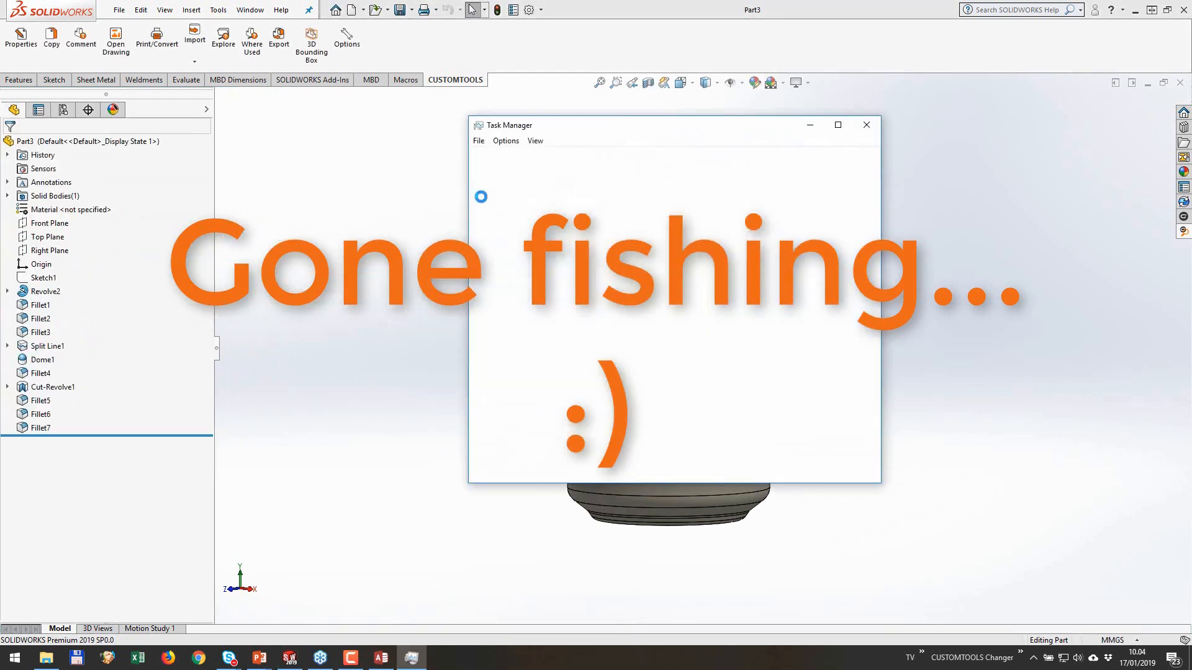
{"action": "left_click", "coordinate": [678, 157]}
{"action": "scroll", "coordinate": [678, 226], "scroll_direction": "down", "scroll_amount": 9}
{"action": "left_click", "coordinate": [677, 216]}
{"action": "scroll", "coordinate": [677, 216], "scroll_direction": "up", "scroll_amount": 4}
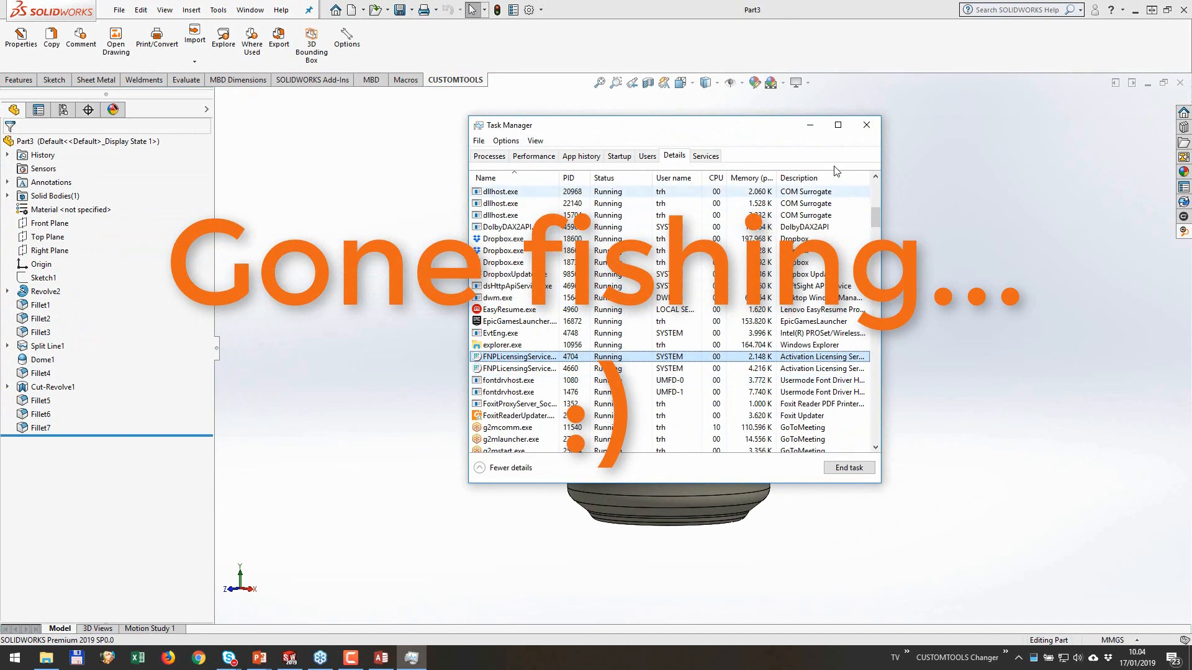
{"action": "left_click", "coordinate": [866, 125]}
Step: Classify the part as Materials again and retry the Material ID database search
{"action": "left_click", "coordinate": [22, 41]}
{"action": "left_click", "coordinate": [149, 204]}
{"action": "left_click", "coordinate": [138, 221]}
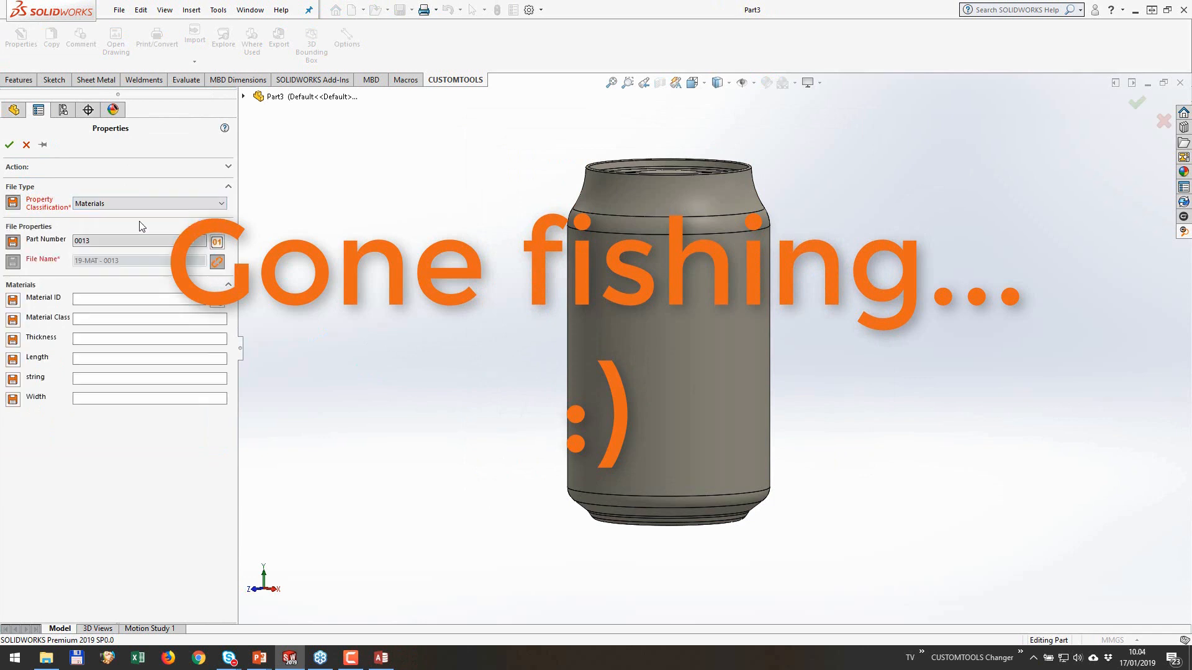
{"action": "left_click", "coordinate": [217, 303]}
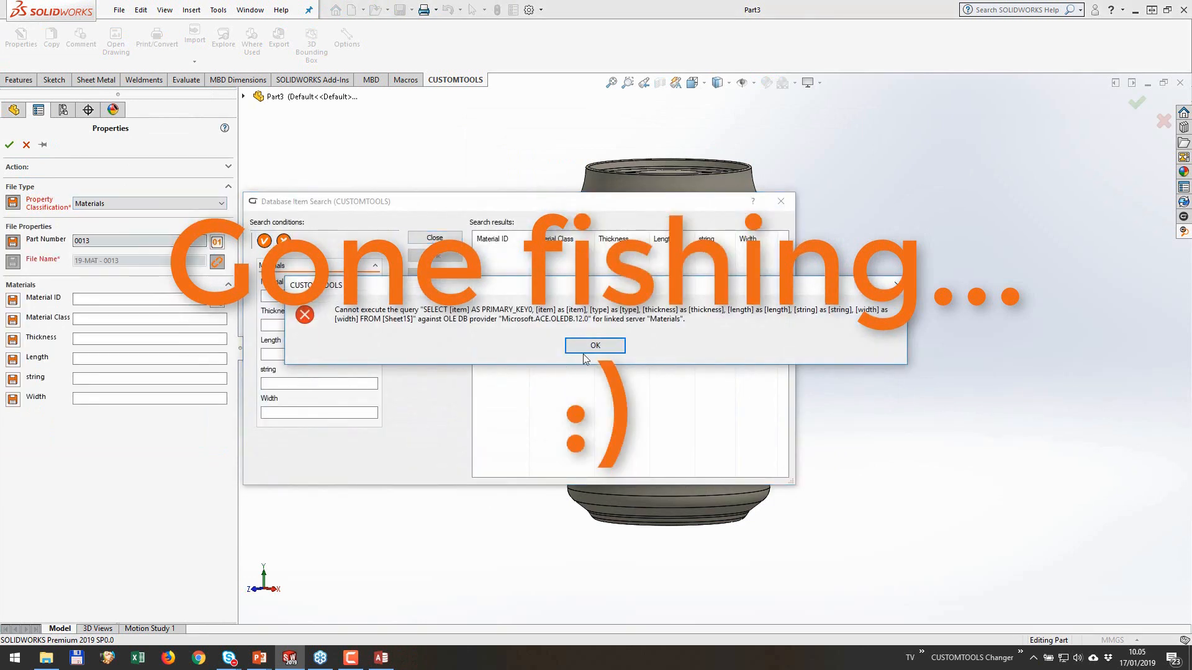
{"action": "left_click", "coordinate": [594, 346]}
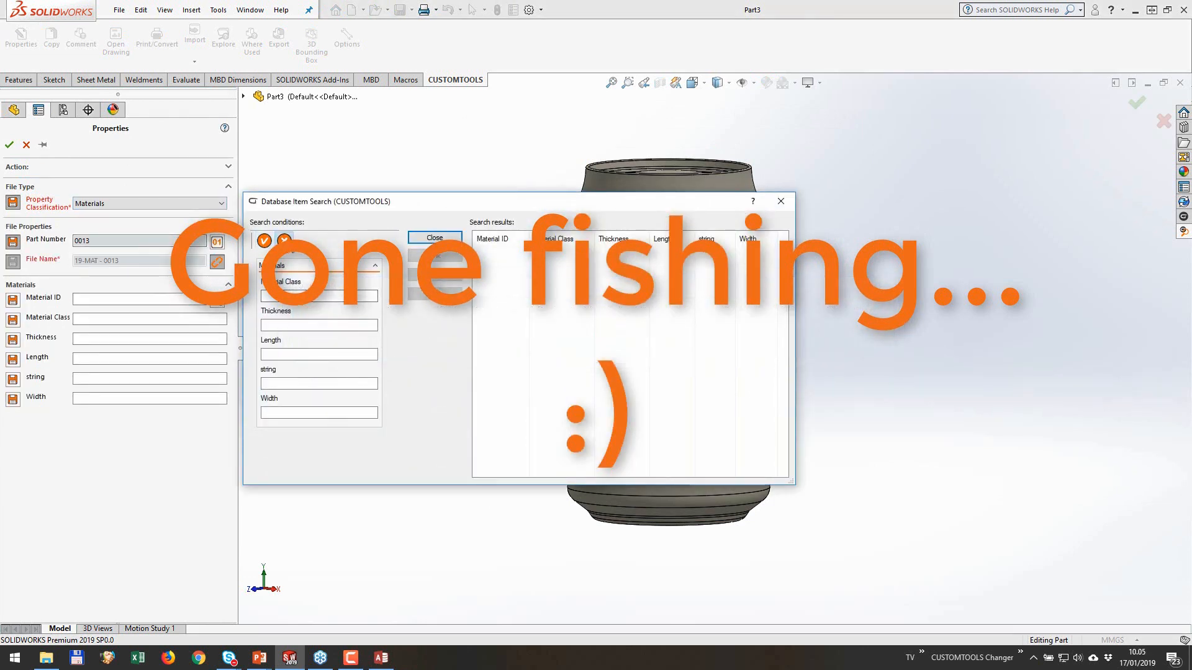
{"action": "left_click", "coordinate": [434, 238]}
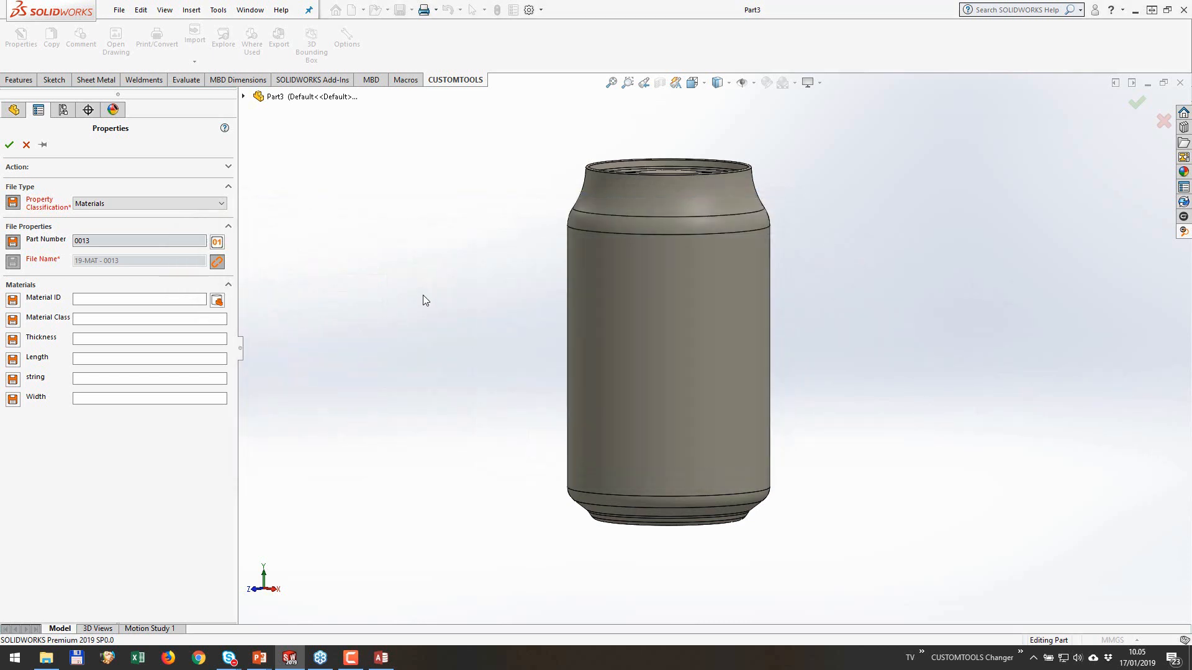
Step: Change the part's property classification to Cars and list all items of the linked car database
{"action": "left_click", "coordinate": [167, 203]}
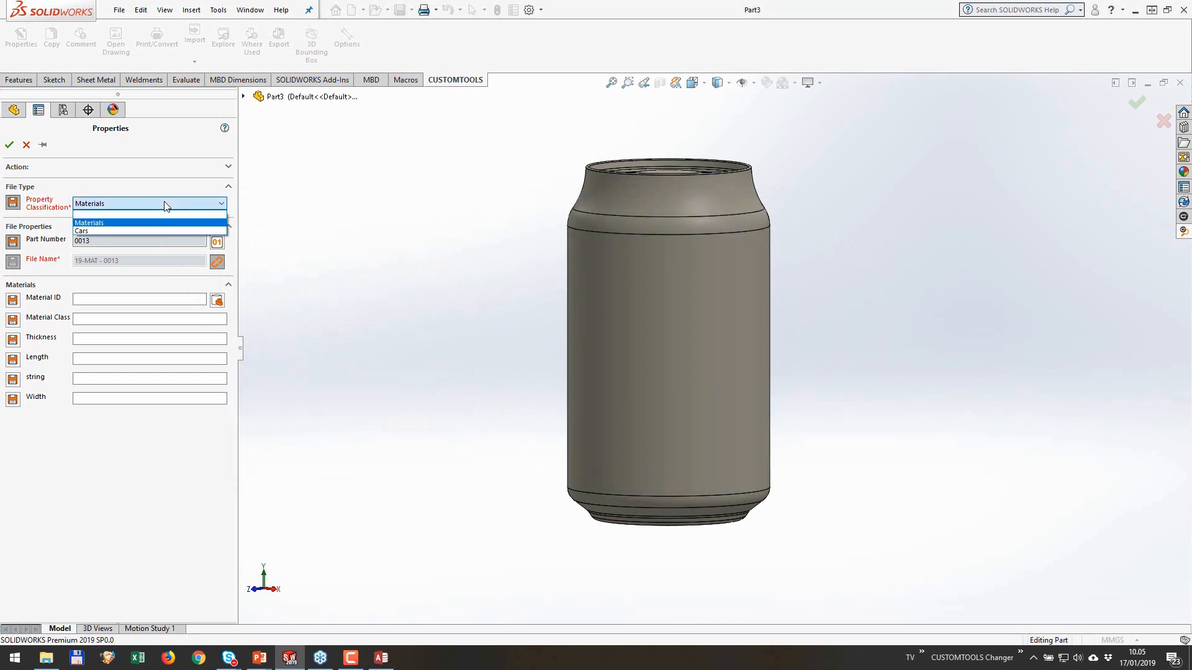
{"action": "left_click", "coordinate": [158, 232]}
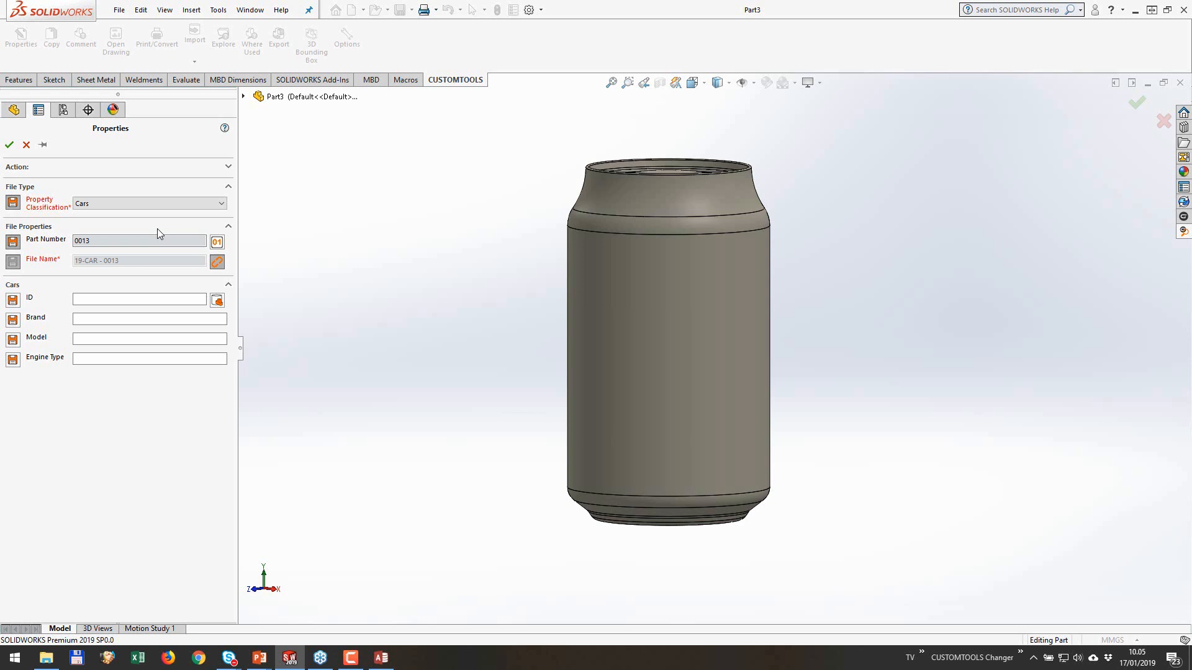
{"action": "left_click", "coordinate": [216, 301]}
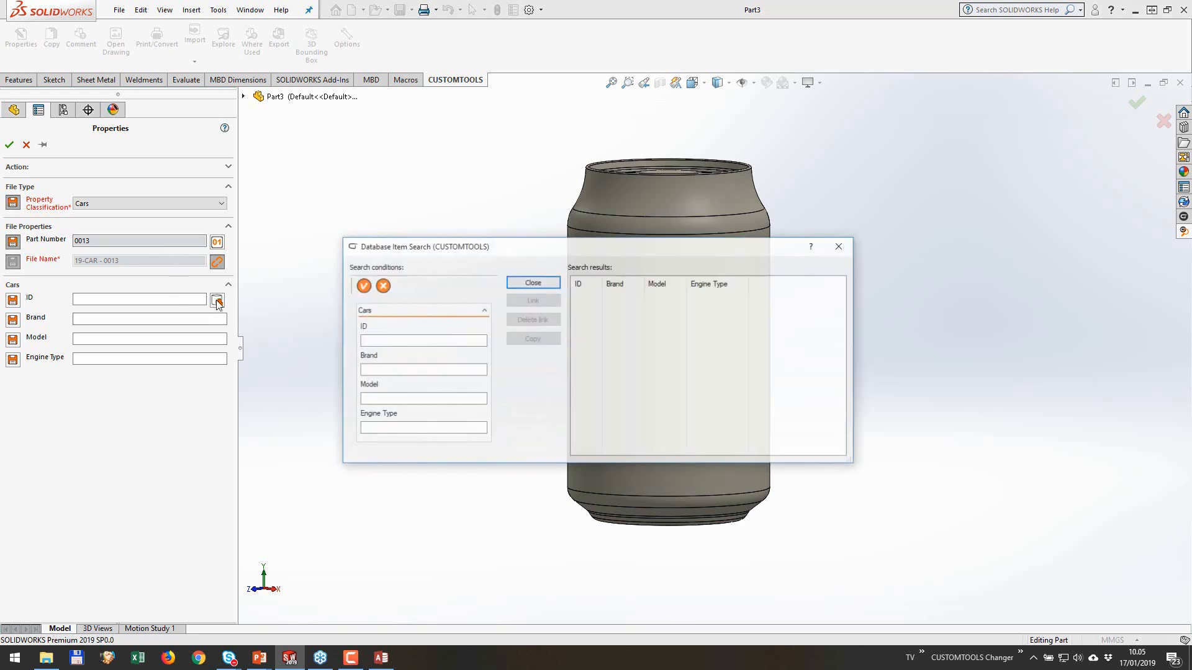
{"action": "left_click", "coordinate": [362, 285]}
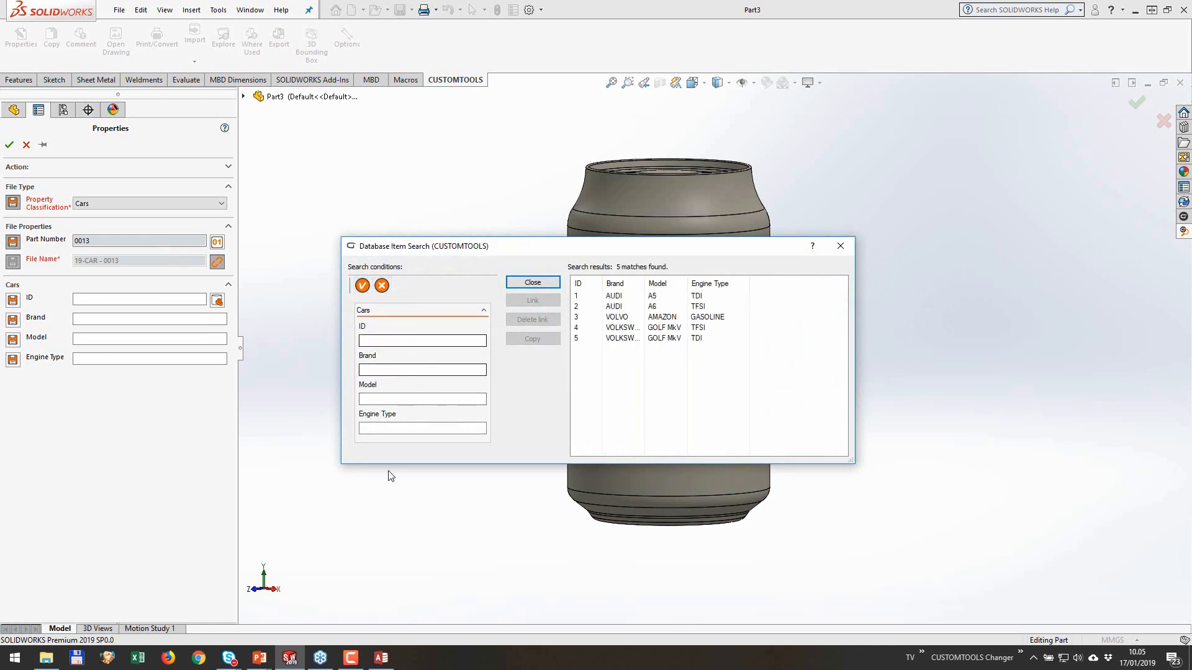
Step: Switch to Access and add a record with SAAB, GREAT and CAR to the Items table
{"action": "left_click", "coordinate": [381, 658]}
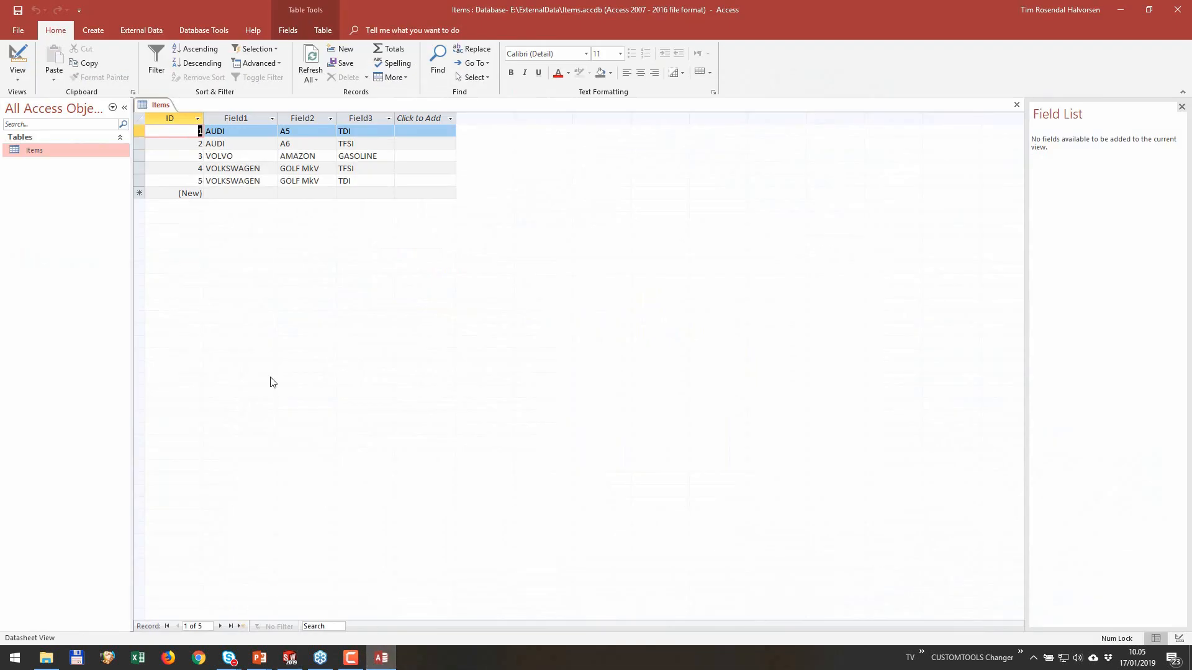
{"action": "left_click", "coordinate": [238, 194]}
{"action": "type", "text": "SAAB"}
{"action": "key", "text": "Tab"}
{"action": "type", "text": "GREAT"}
{"action": "key", "text": "Tab"}
{"action": "type", "text": "CAR"}
{"action": "key", "text": "Tab"}
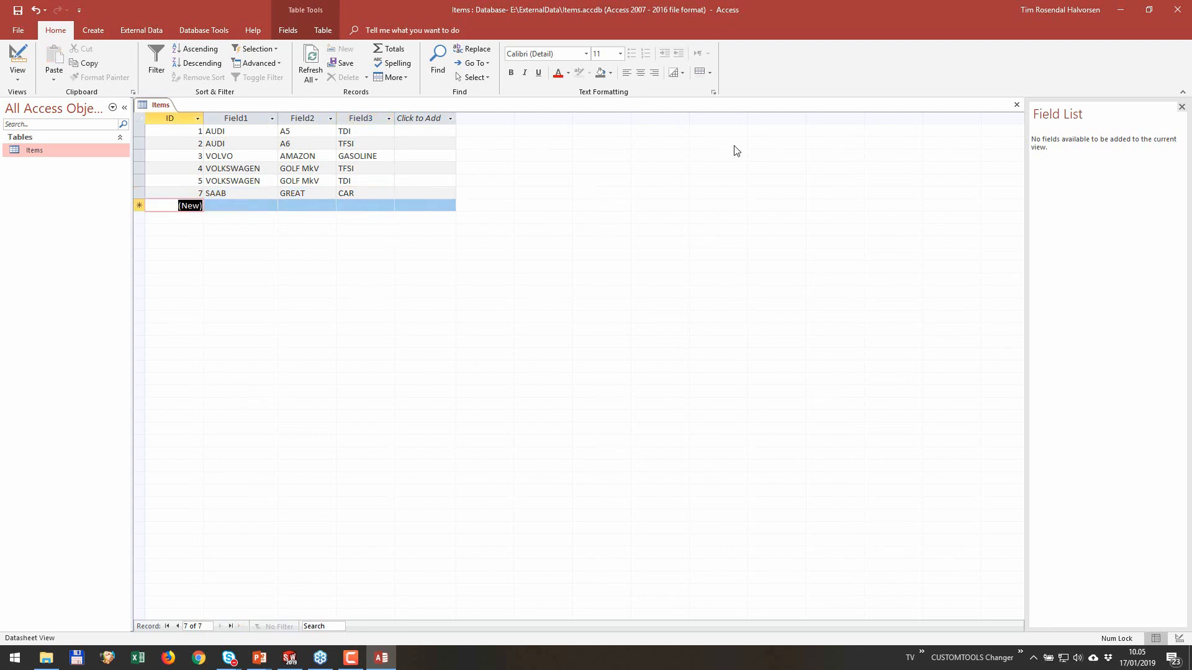
Step: Return to SOLIDWORKS and rerun the unfiltered car database search to include the new record
{"action": "left_click", "coordinate": [1119, 10]}
{"action": "left_click", "coordinate": [381, 657]}
{"action": "left_click", "coordinate": [1120, 10]}
{"action": "left_click", "coordinate": [363, 285]}
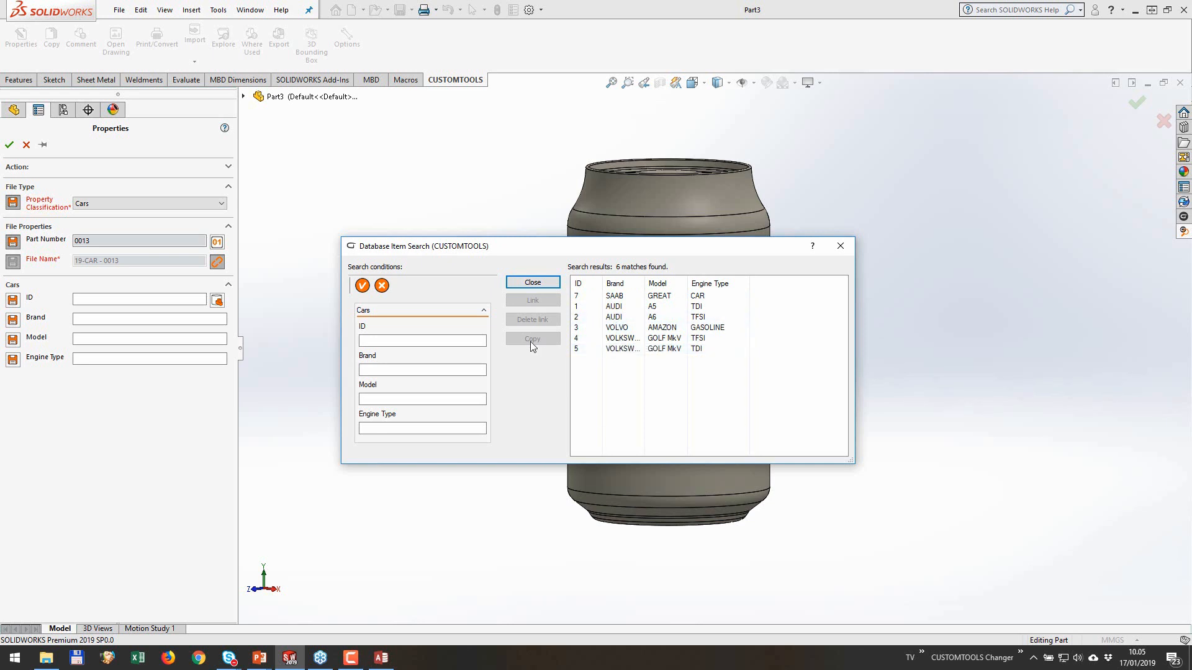
Step: Filter the cars by brand "aud" and link the AUDI A6 TFSI item to the part, applying its properties
{"action": "left_click", "coordinate": [399, 371]}
{"action": "type", "text": "aud"}
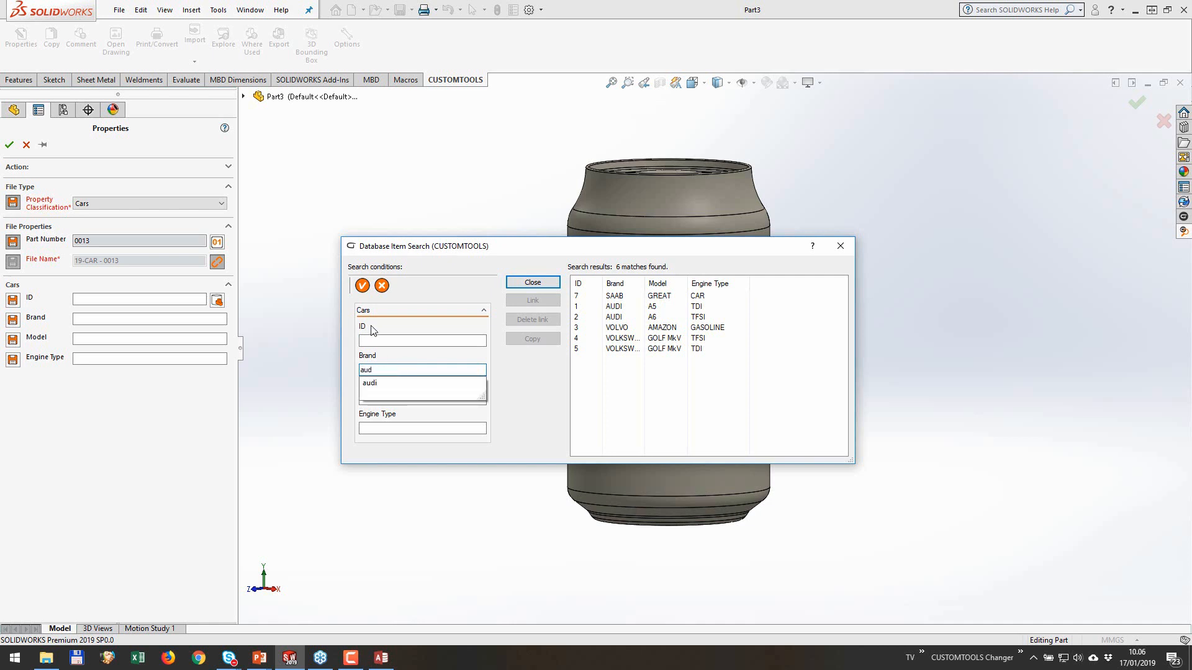
{"action": "left_click", "coordinate": [362, 285]}
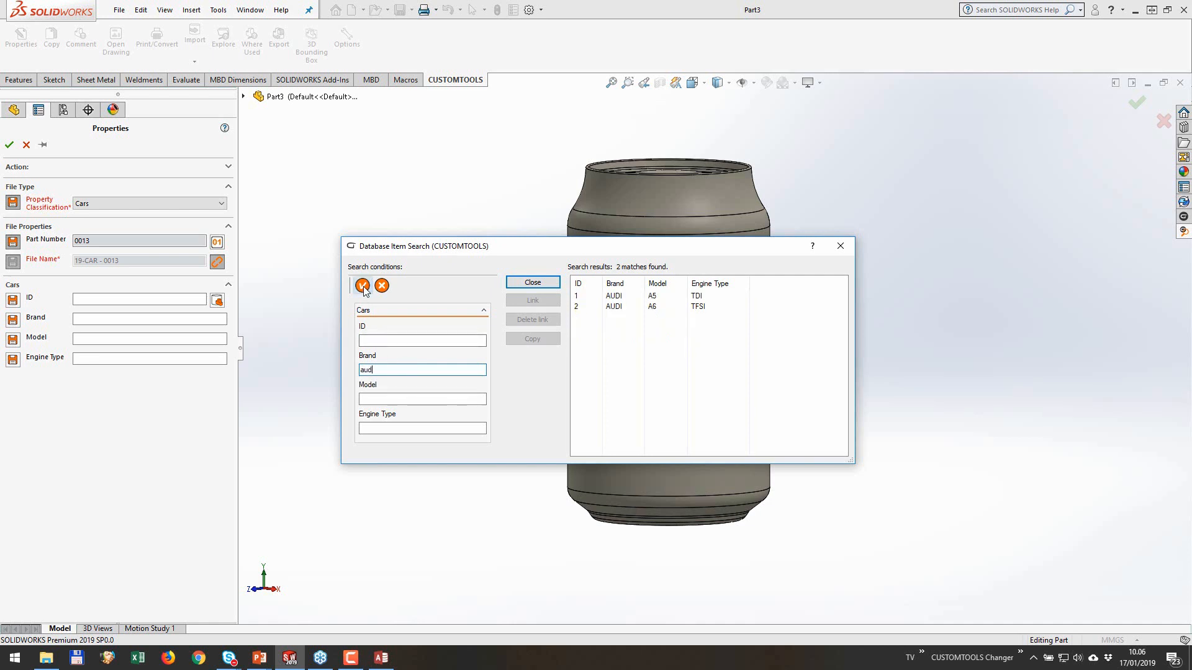
{"action": "left_click", "coordinate": [586, 308]}
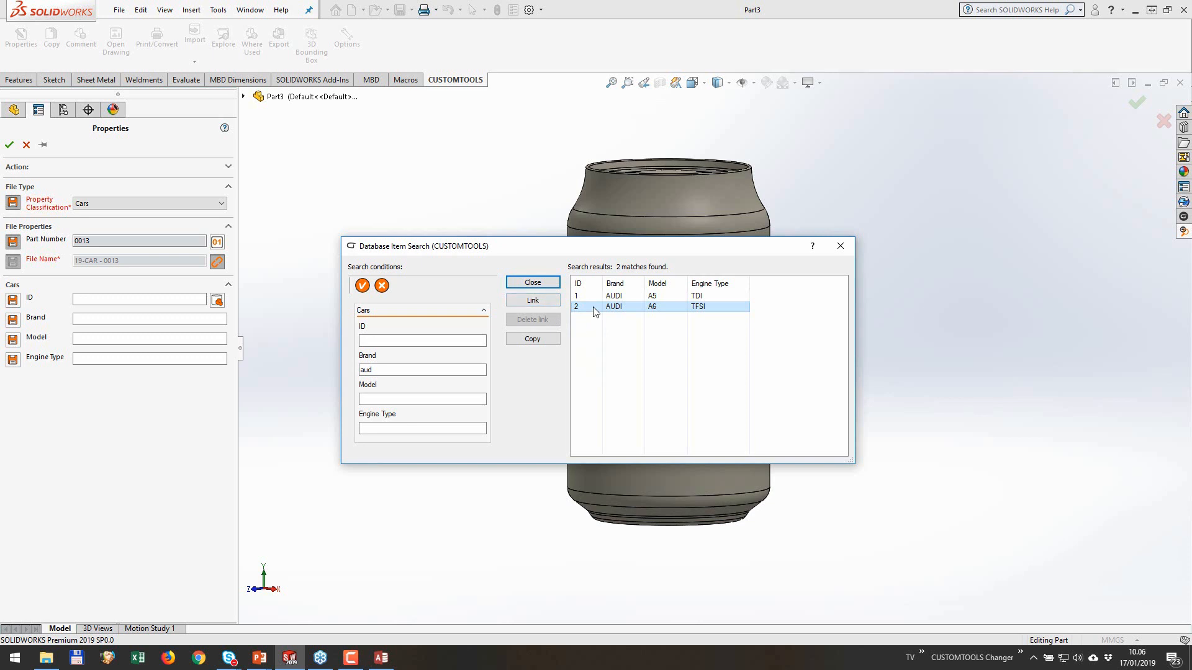
{"action": "left_click", "coordinate": [543, 302]}
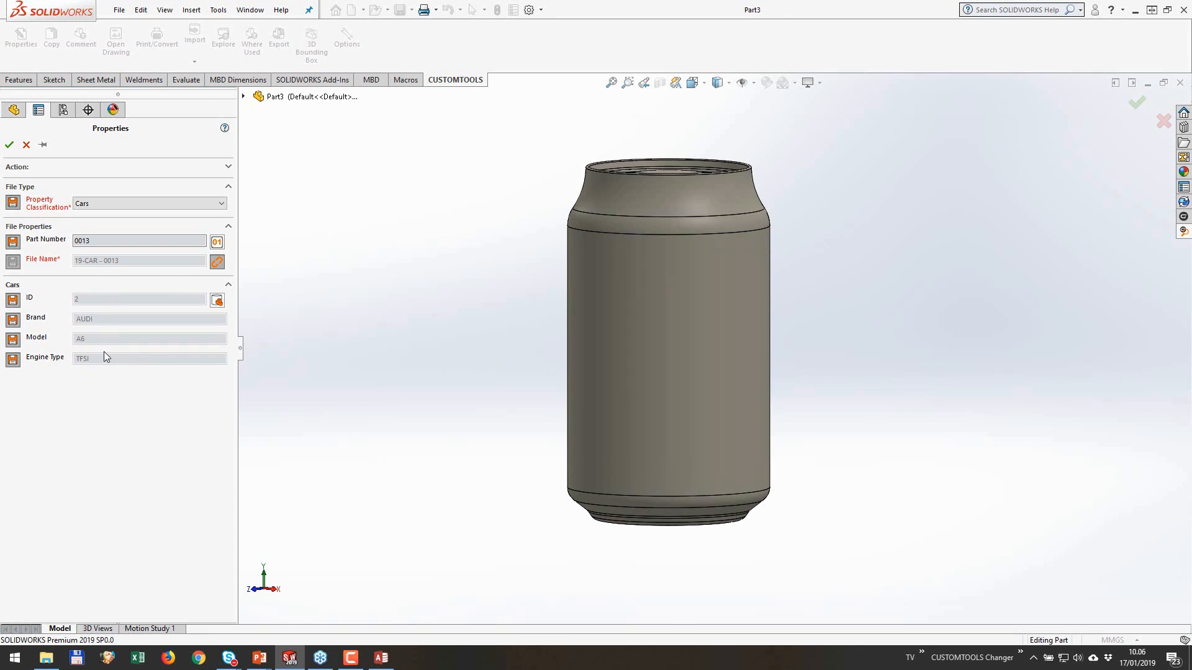
{"action": "left_click", "coordinate": [9, 145]}
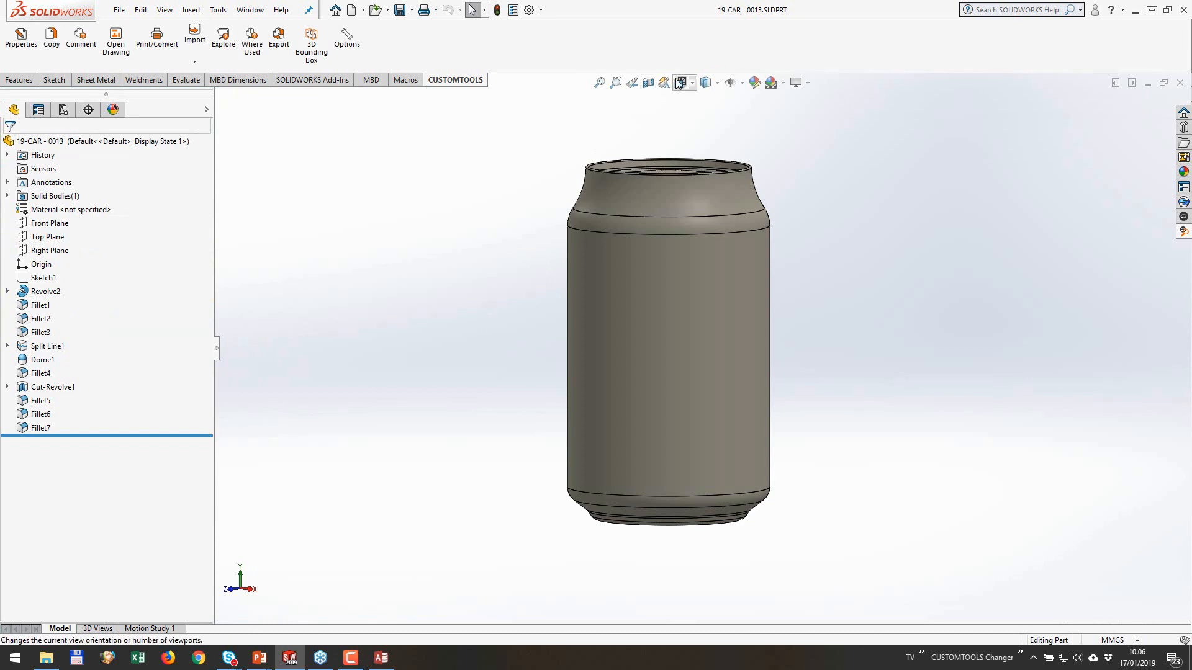
Step: Review the part's custom properties, and close the part while saving all changes
{"action": "left_click", "coordinate": [512, 10]}
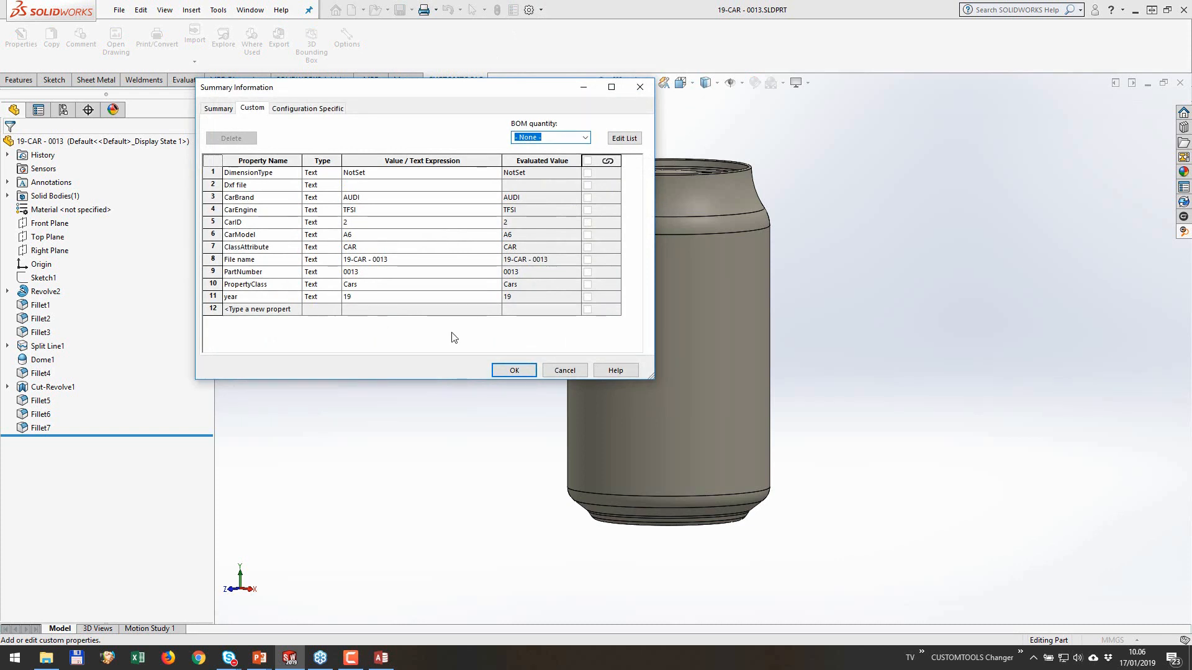
{"action": "left_click", "coordinate": [513, 370]}
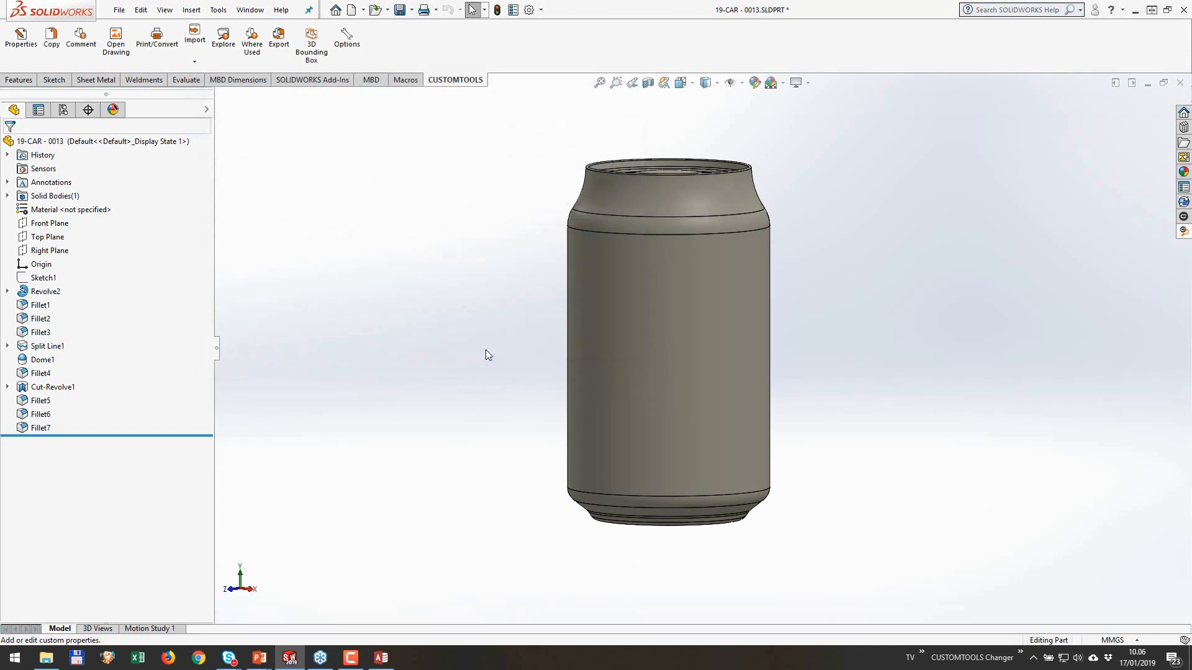
{"action": "left_click", "coordinate": [1180, 83]}
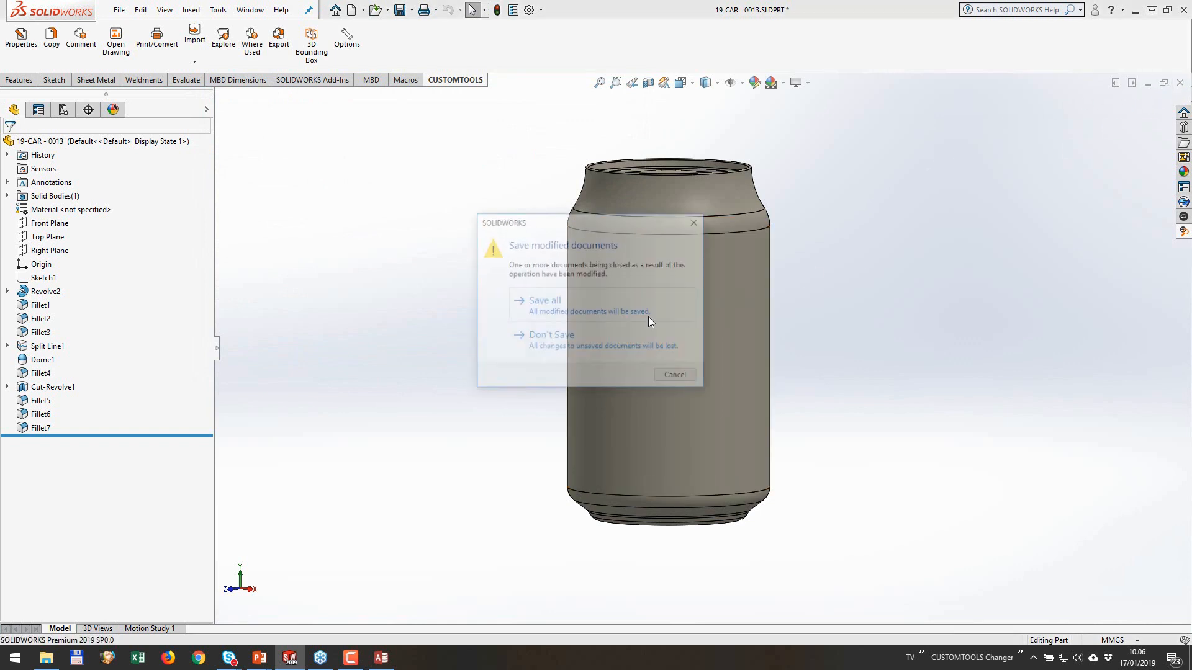
{"action": "left_click", "coordinate": [597, 313]}
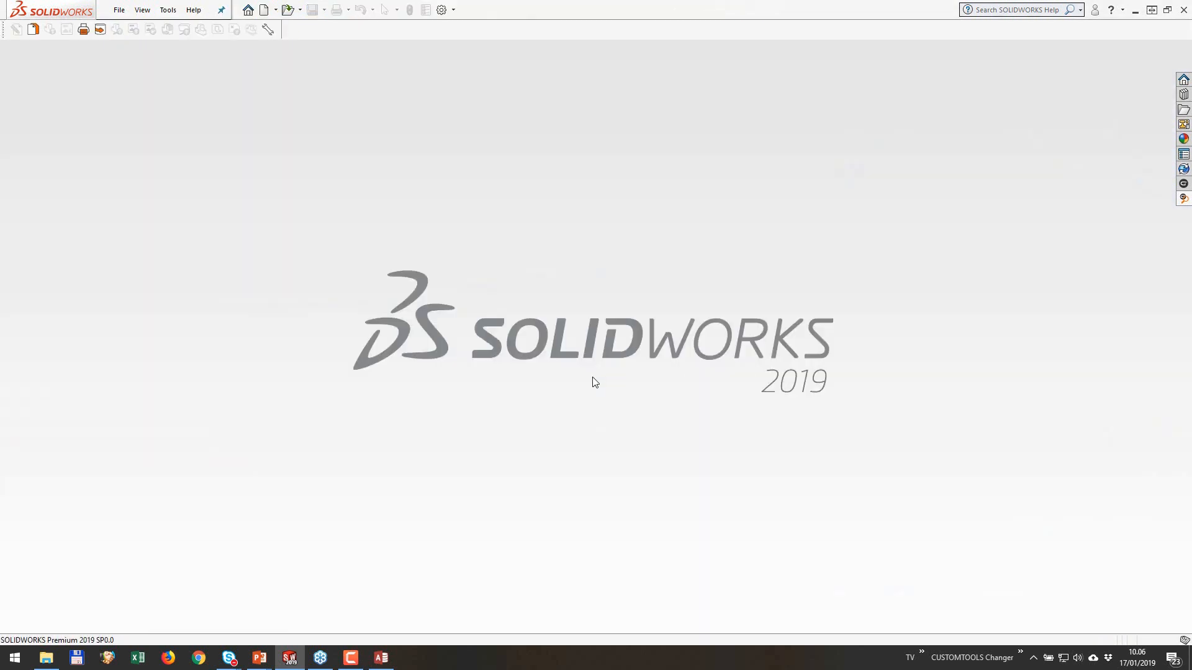
Step: Switch to Access and change the model of the AUDI TFSI record in the Items table to A8
{"action": "left_click", "coordinate": [381, 657]}
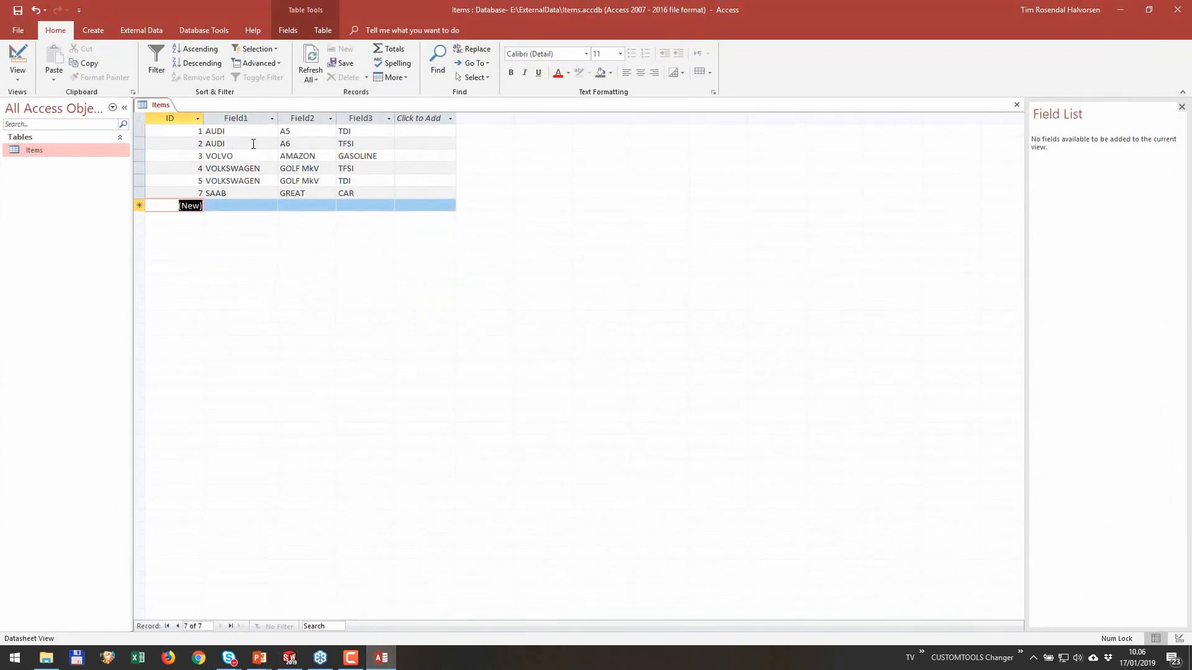
{"action": "left_click", "coordinate": [314, 144]}
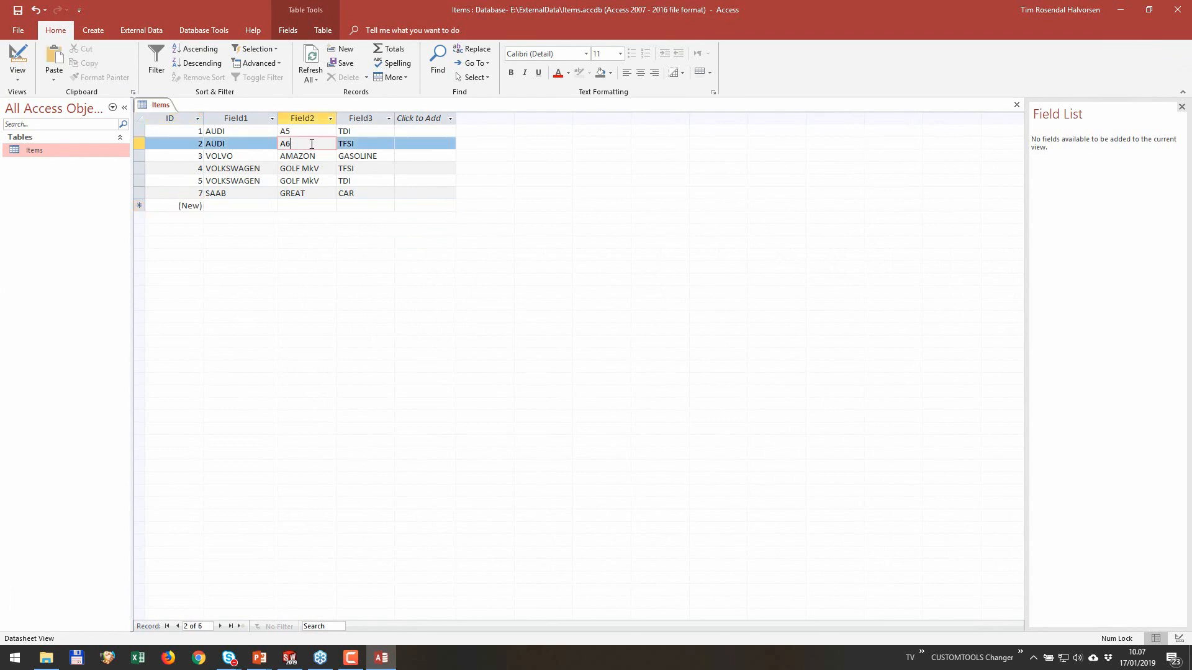
{"action": "key", "text": "BackSpace"}
{"action": "type", "text": "8"}
{"action": "key", "text": "Down"}
{"action": "key", "text": "Down"}
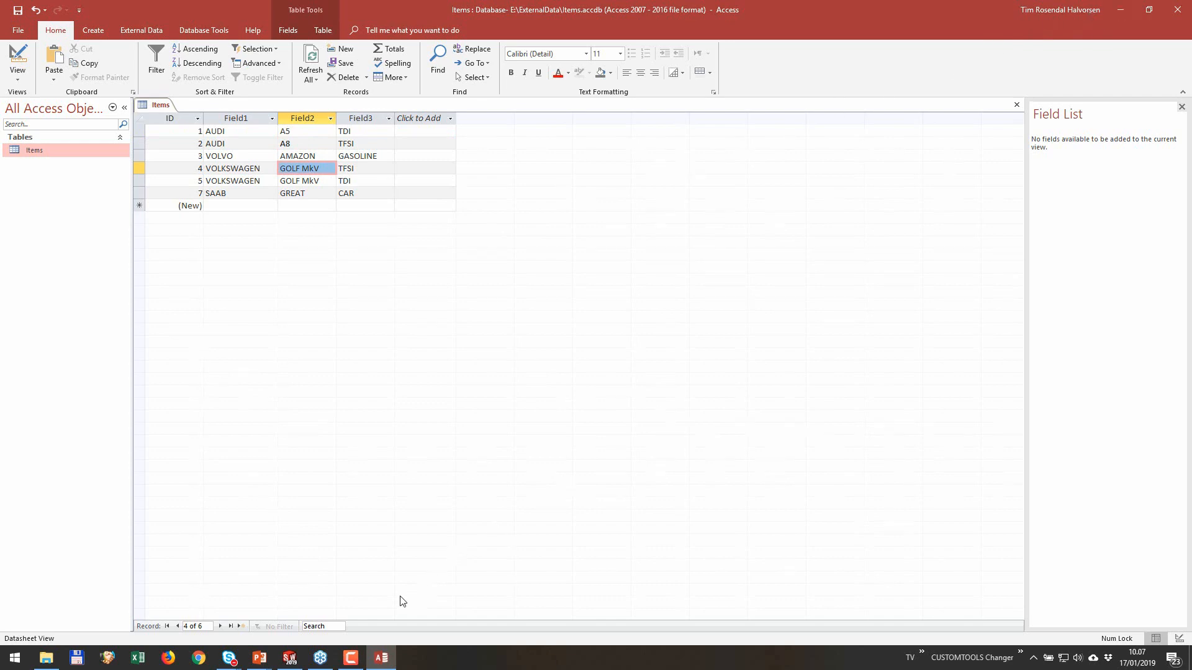
Step: Return to SOLIDWORKS, reopen the recent part 19-CAR - 0013, and check its linked car values in the CUSTOMTOOLS properties
{"action": "left_click", "coordinate": [289, 658]}
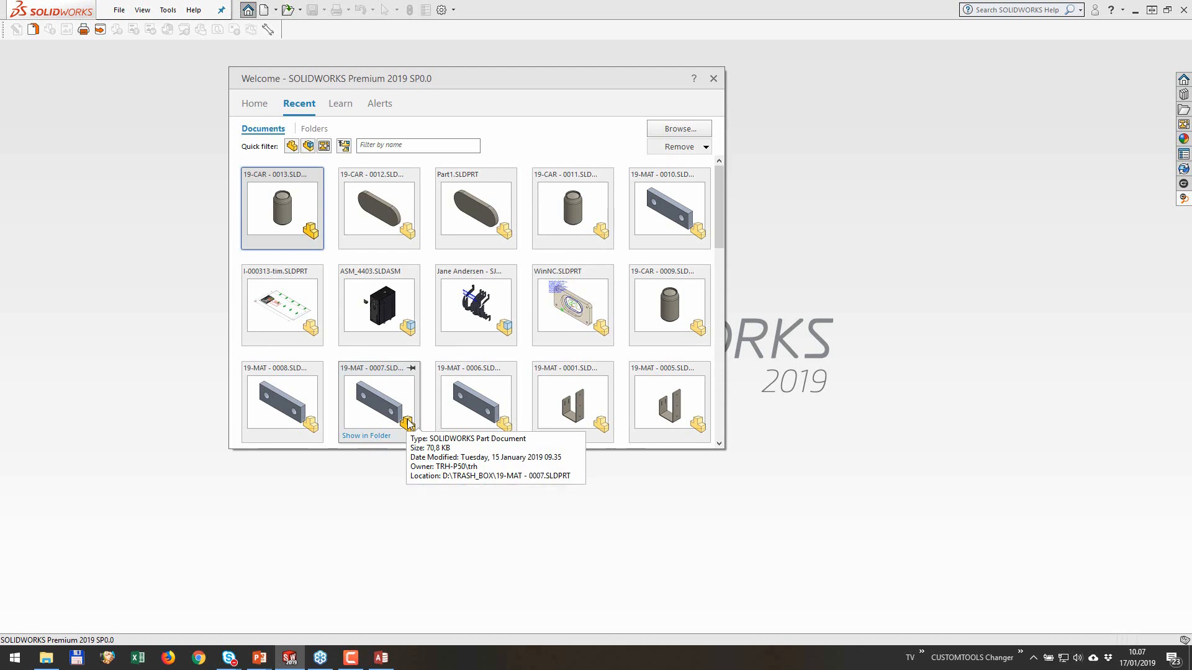
{"action": "left_click", "coordinate": [288, 207]}
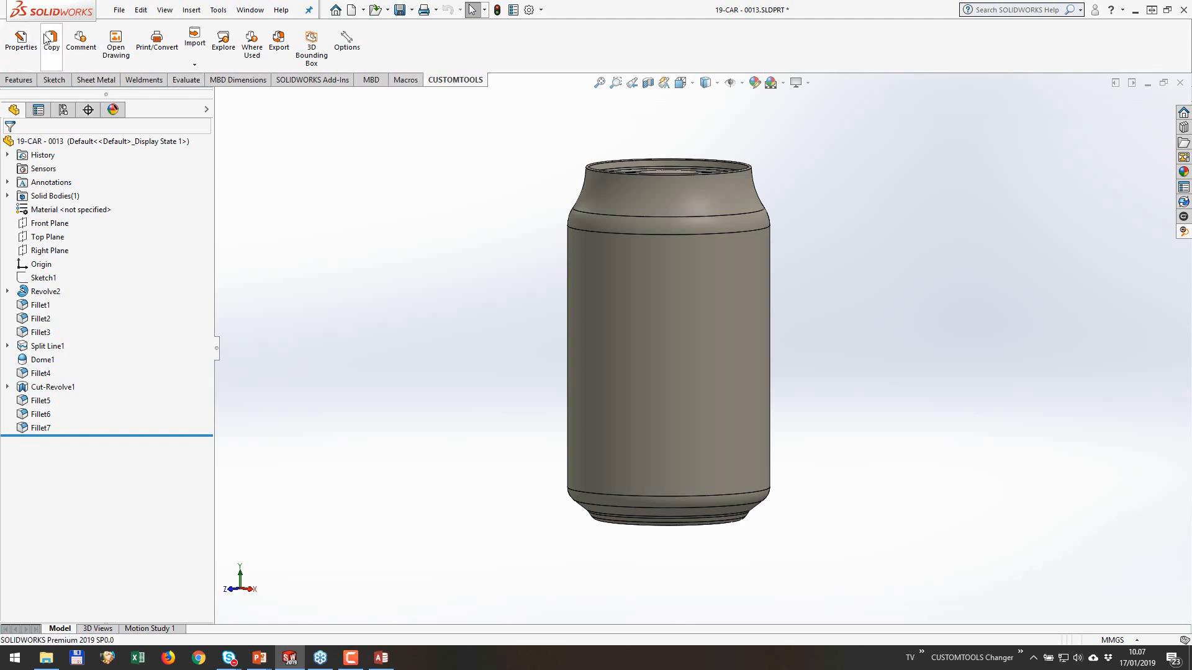
{"action": "left_click", "coordinate": [21, 41]}
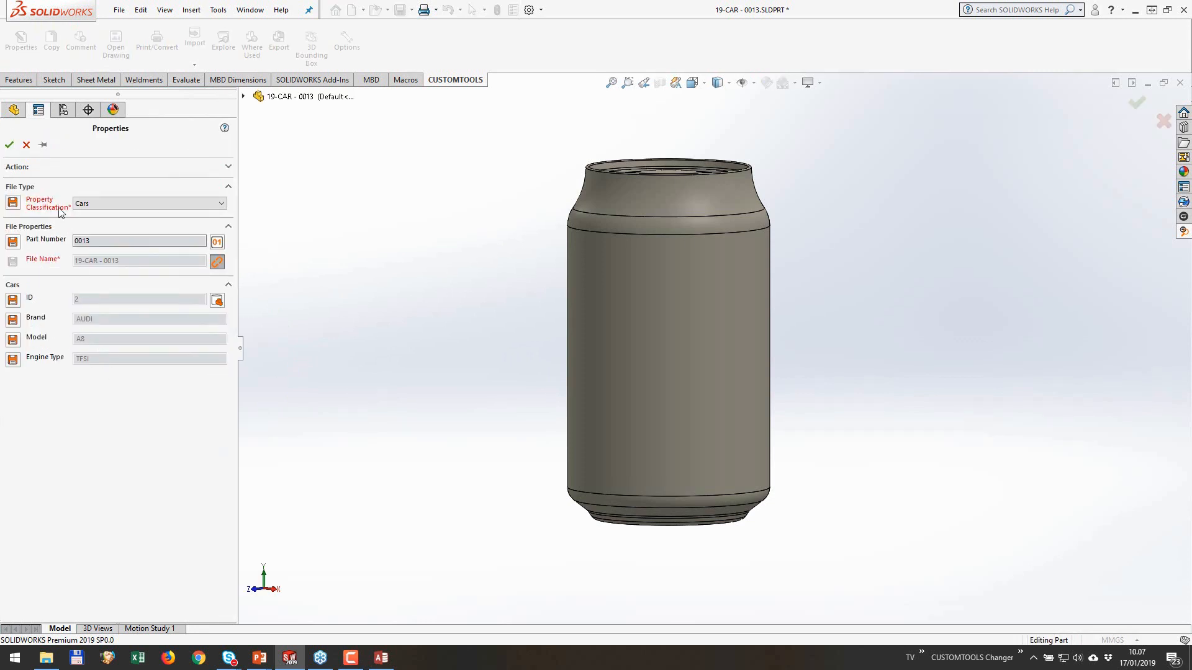
{"action": "left_click", "coordinate": [27, 145]}
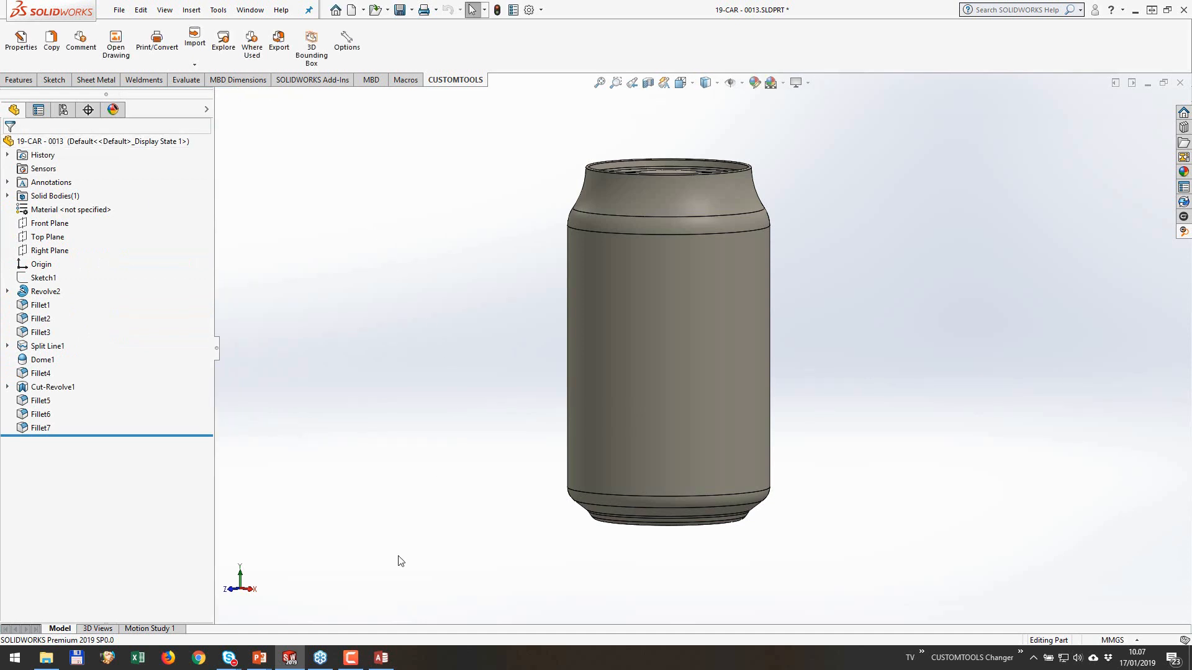
Step: Switch to Access and set the model of the AUDI TFSI record to RS5
{"action": "left_click", "coordinate": [388, 658]}
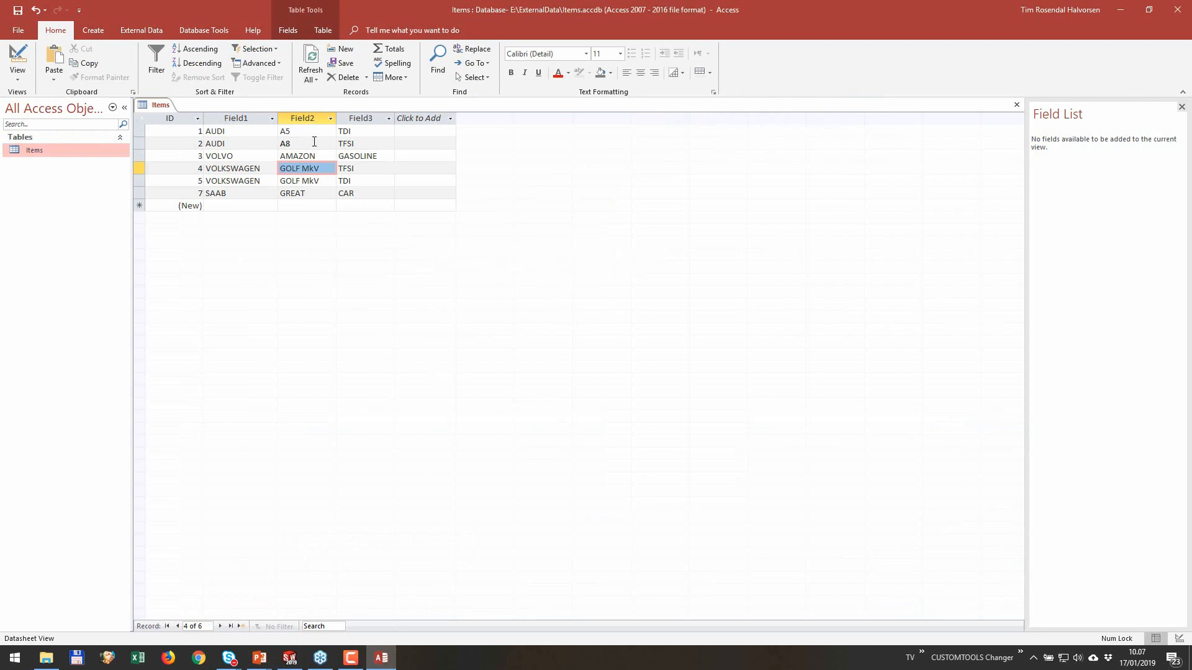
{"action": "left_click", "coordinate": [314, 141]}
{"action": "double_click", "coordinate": [314, 141]}
{"action": "type", "text": "RS5"}
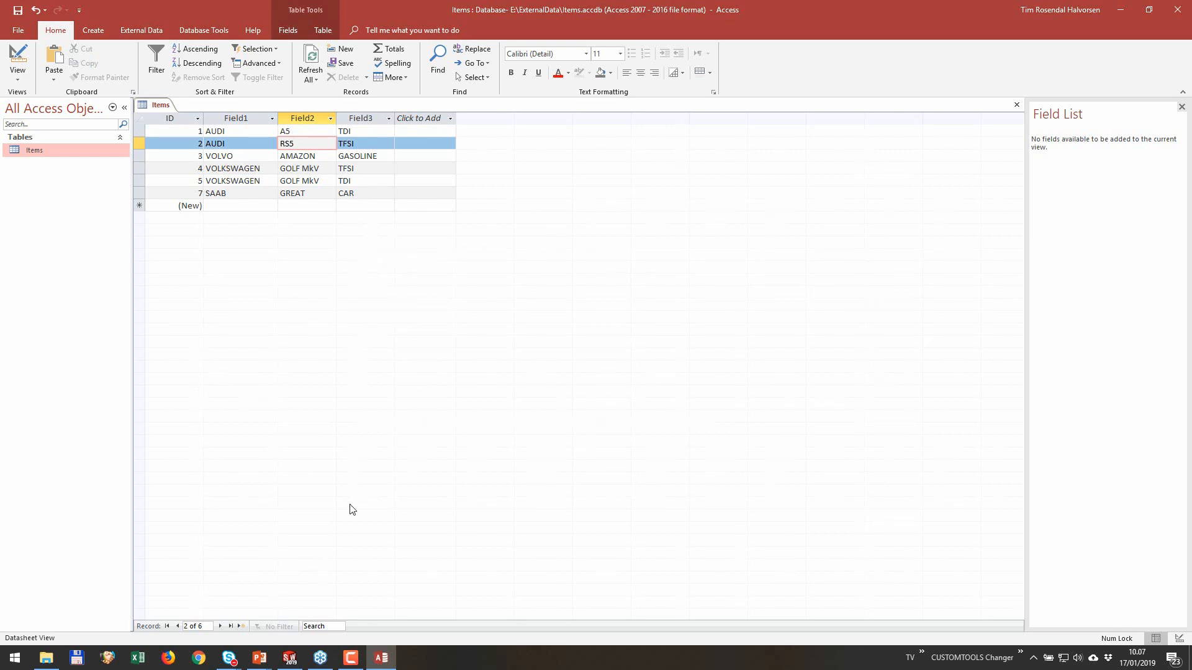
Step: Return to SOLIDWORKS, set the part's CarModel custom property to S4, and save and close the part
{"action": "left_click", "coordinate": [289, 658]}
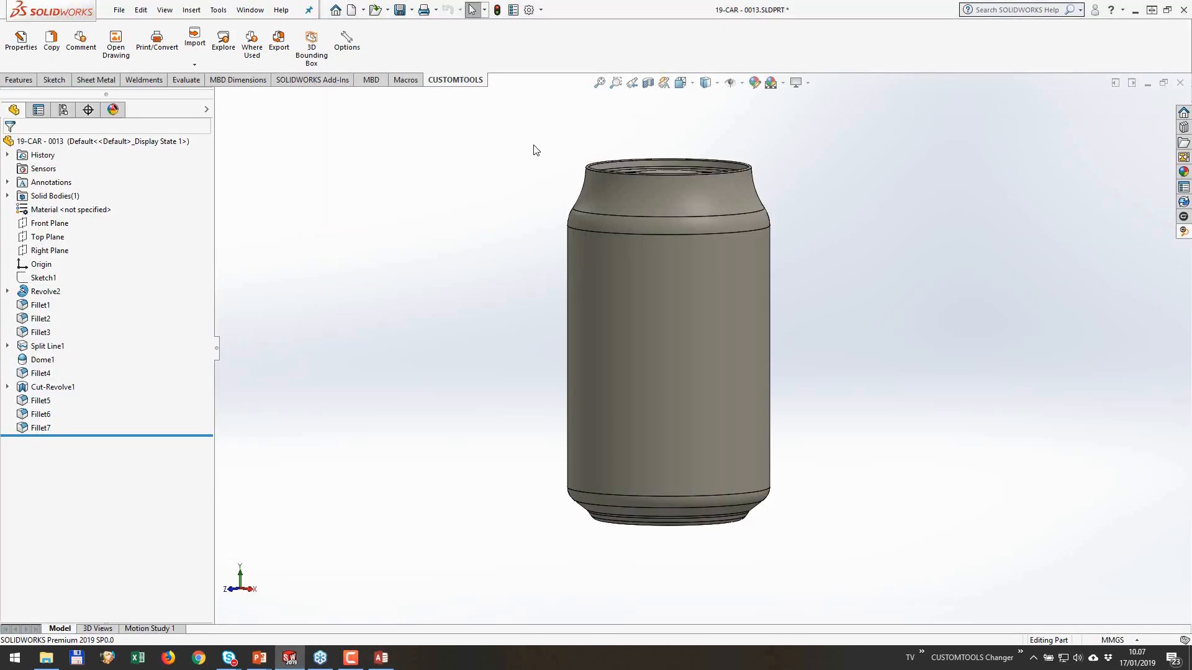
{"action": "left_click", "coordinate": [512, 11]}
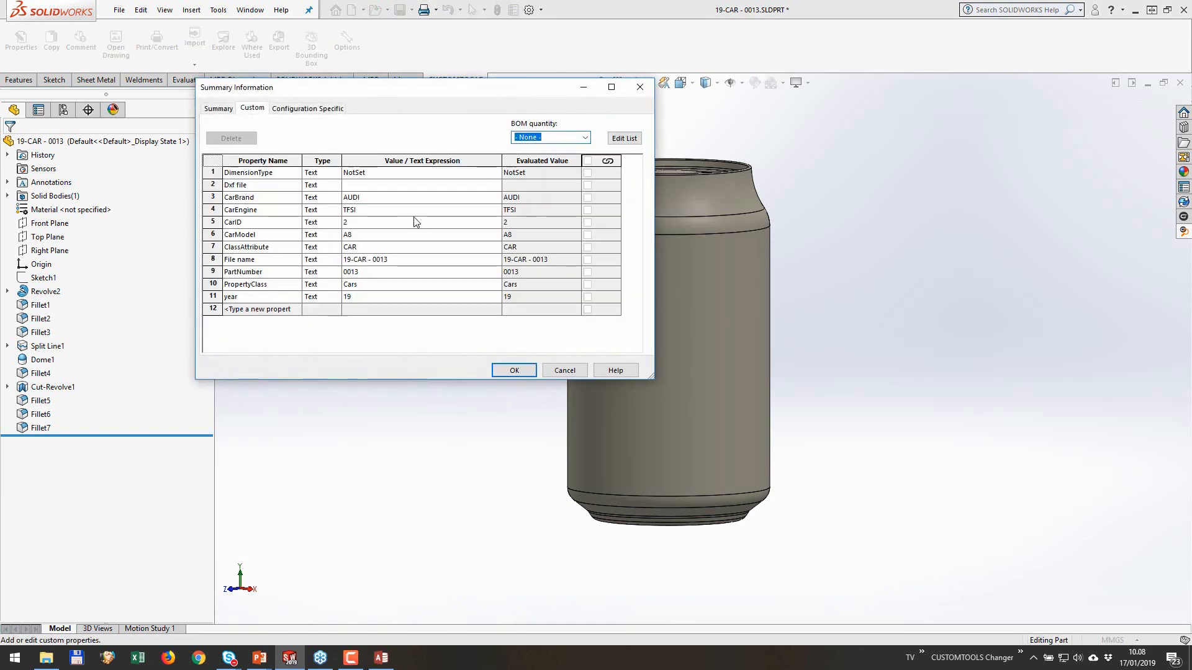
{"action": "left_click", "coordinate": [372, 234]}
{"action": "type", "text": "S4"}
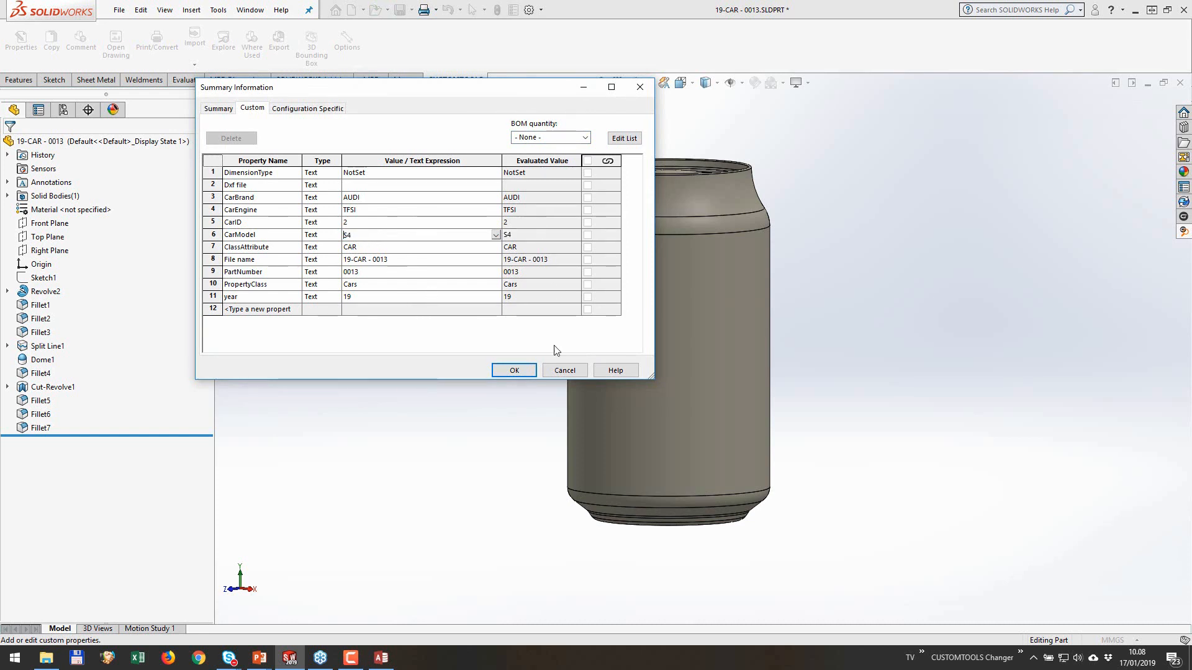
{"action": "left_click", "coordinate": [517, 370]}
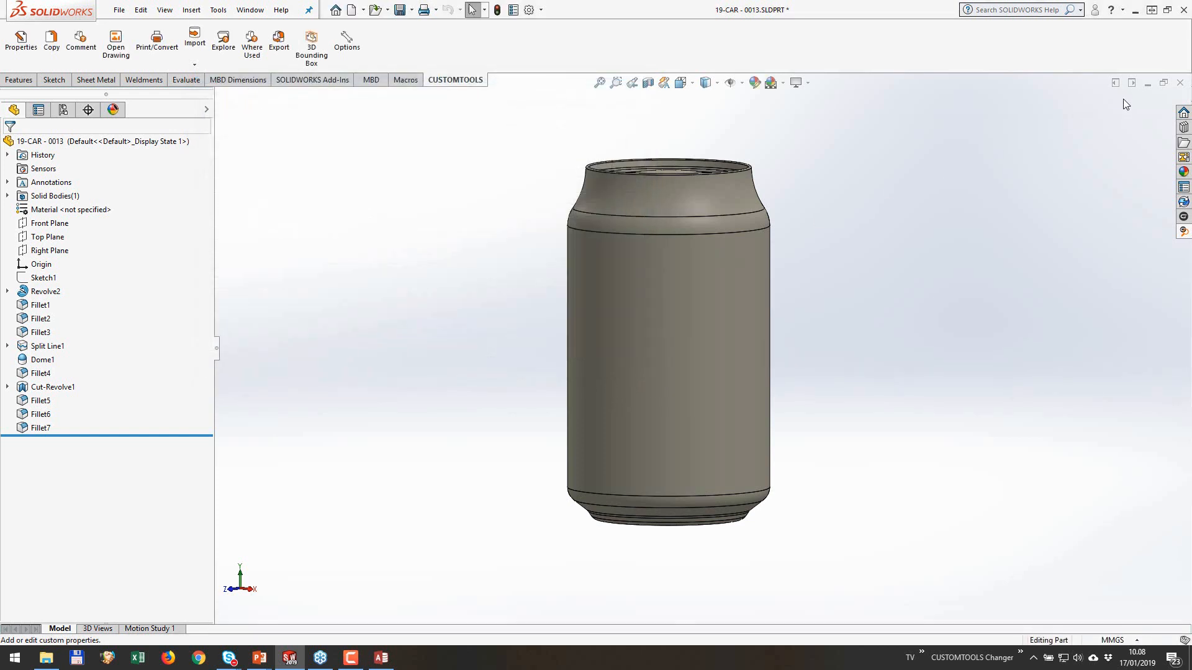
{"action": "left_click", "coordinate": [399, 9]}
{"action": "left_click", "coordinate": [1179, 85]}
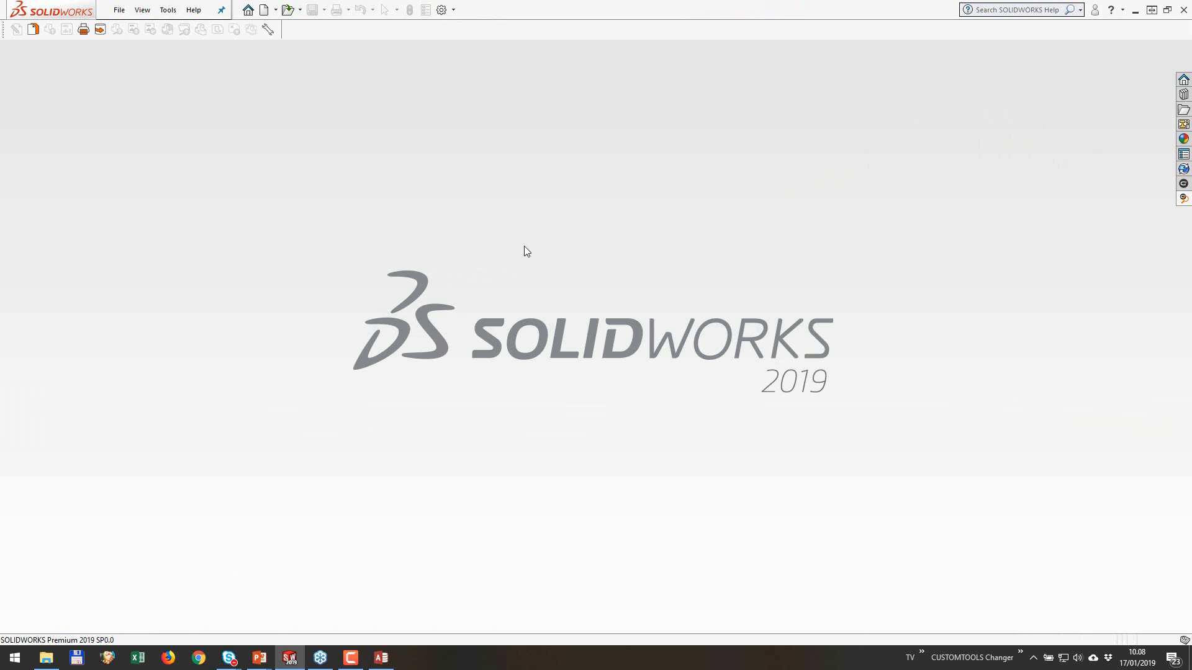
Step: Reopen 19-CAR - 0013, review the CarModel update conflict, and overwrite the property with the external database value
{"action": "key", "text": "r"}
{"action": "left_click", "coordinate": [277, 196]}
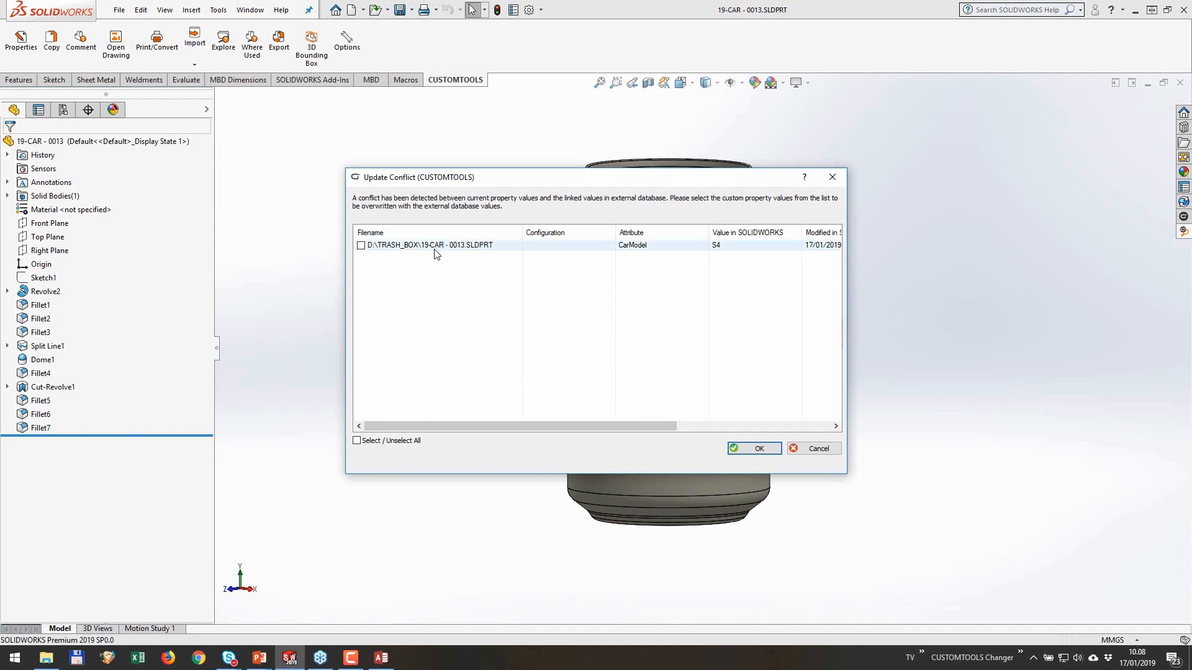
{"action": "left_click_drag", "start_coordinate": [468, 426], "coordinate": [542, 426]}
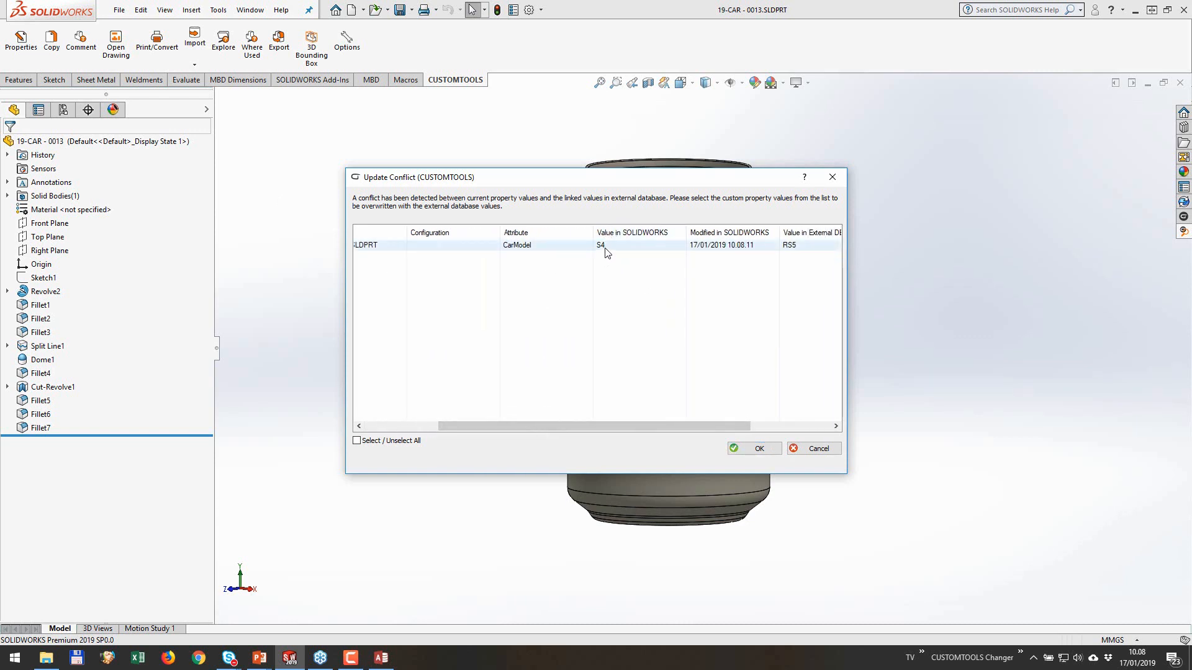
{"action": "left_click_drag", "start_coordinate": [600, 426], "coordinate": [706, 427]}
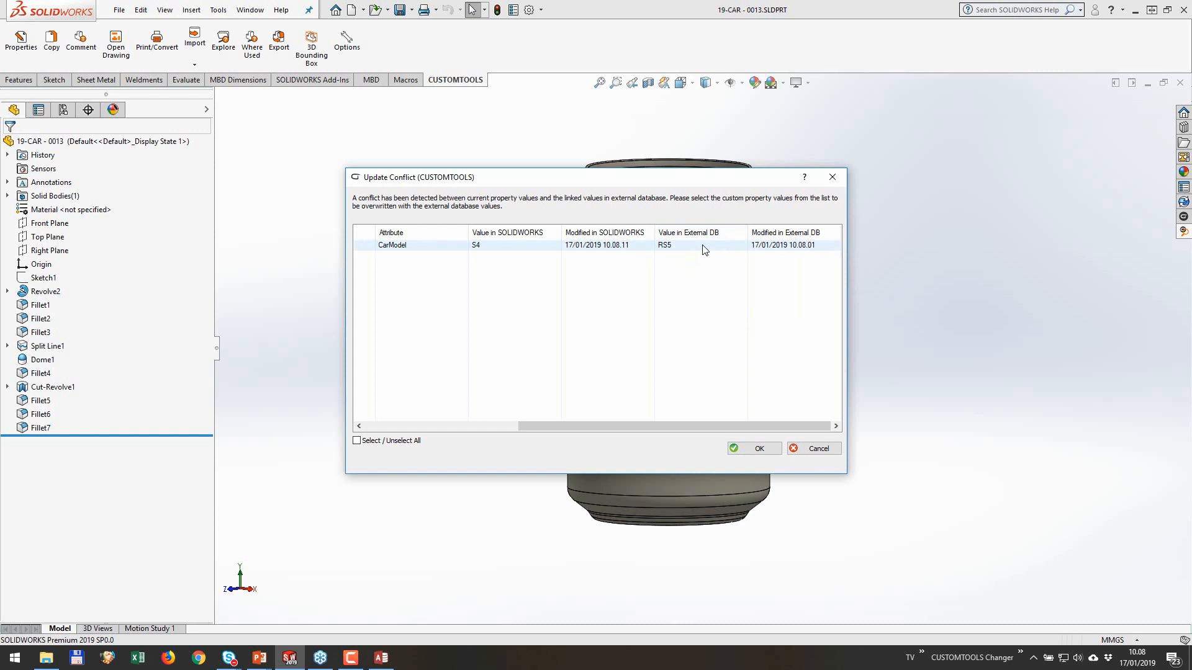
{"action": "left_click_drag", "start_coordinate": [666, 426], "coordinate": [467, 428]}
{"action": "left_click", "coordinate": [357, 441]}
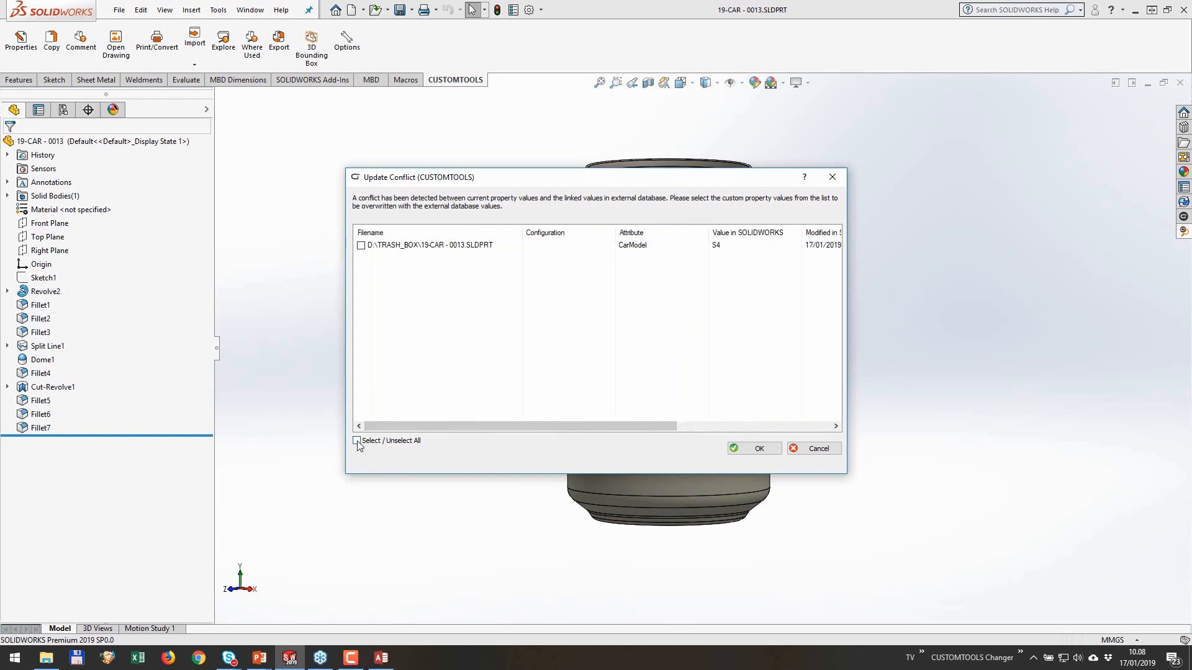
{"action": "left_click", "coordinate": [735, 448]}
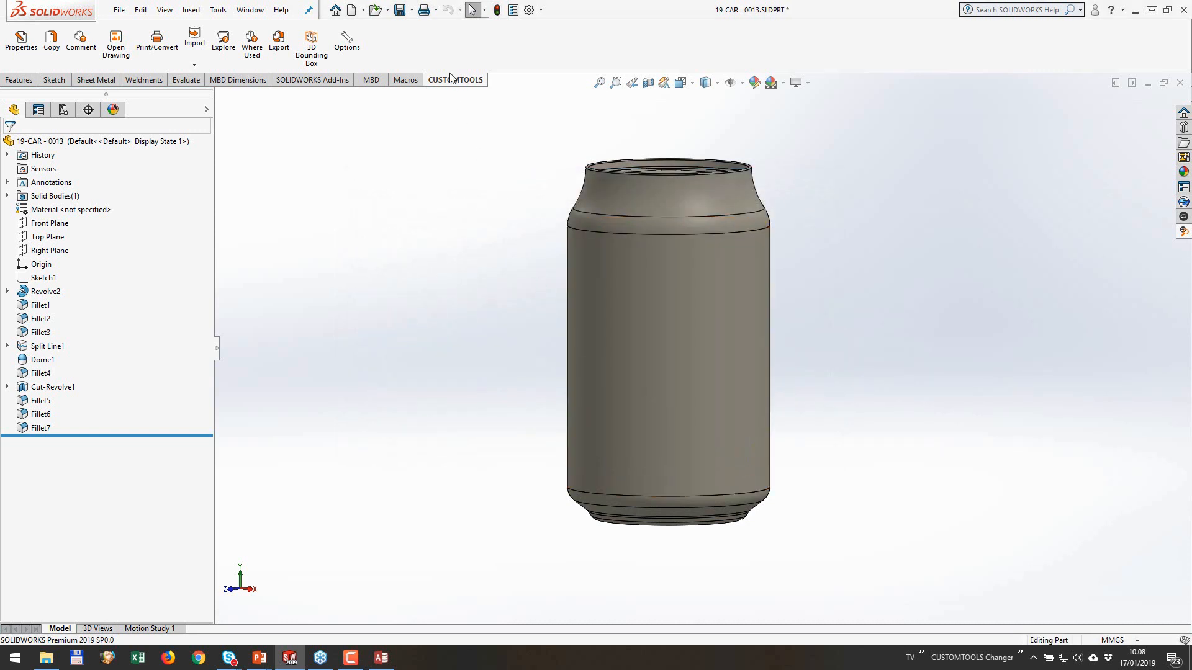
Step: Save the part and check the CarModel entry in its custom properties
{"action": "left_click", "coordinate": [399, 9]}
{"action": "left_click", "coordinate": [513, 9]}
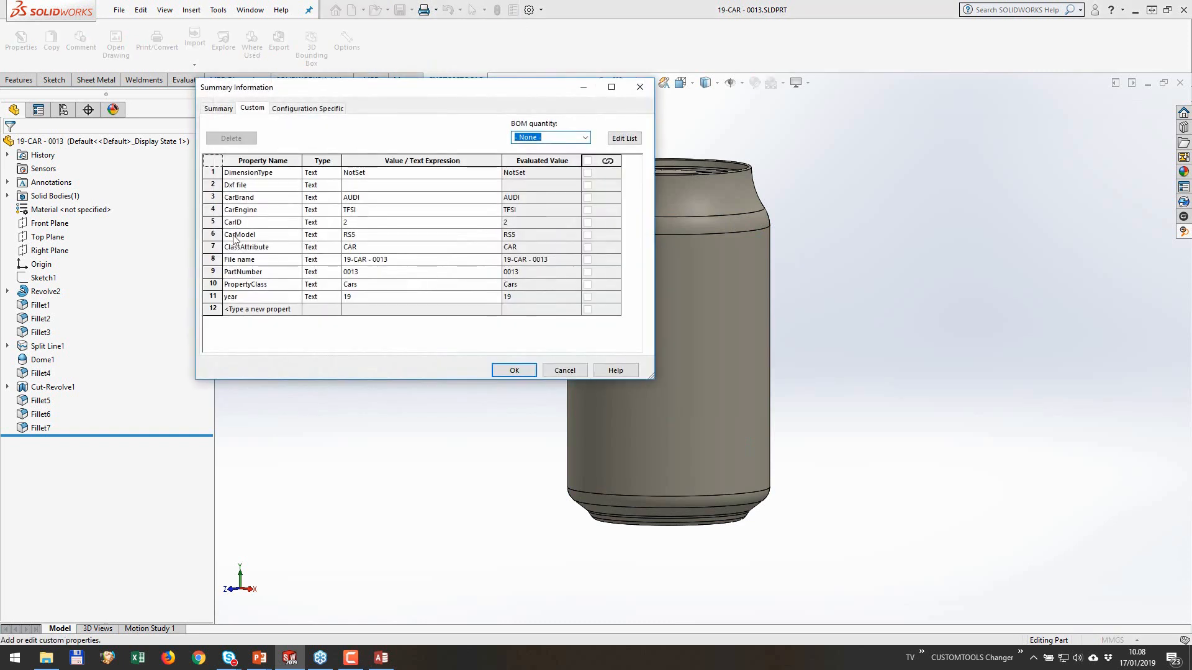
{"action": "left_click", "coordinate": [212, 234]}
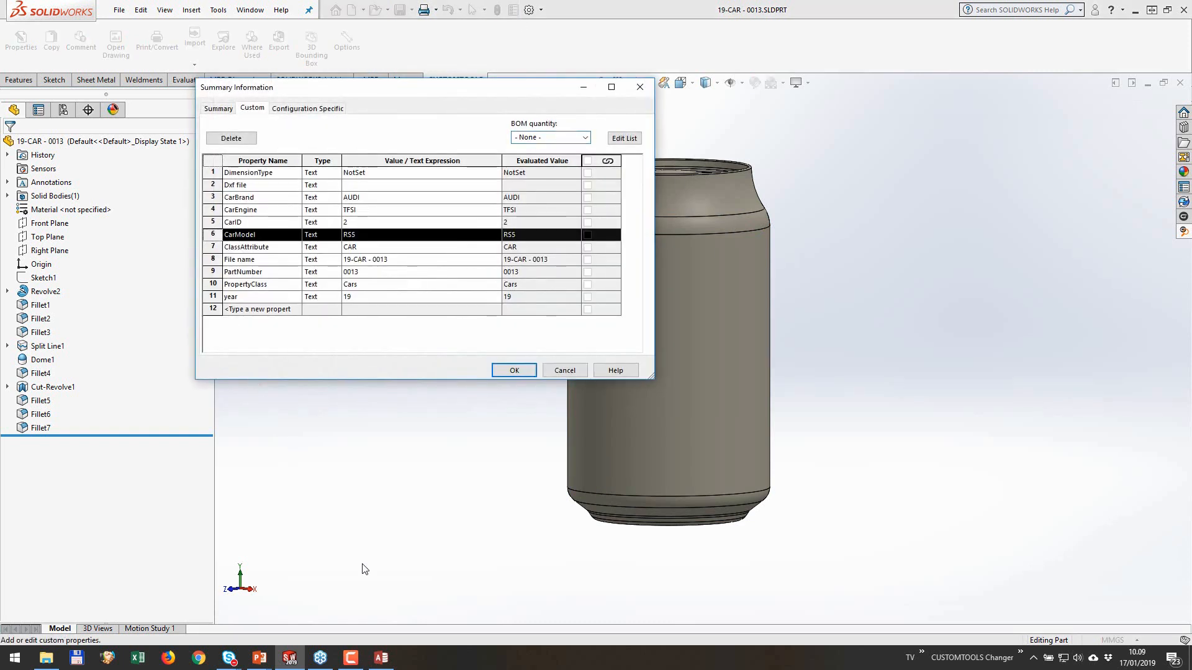
Step: Compare the CarModel property with the AUDI TFSI record in Access, and close the part in SOLIDWORKS
{"action": "left_click", "coordinate": [381, 658]}
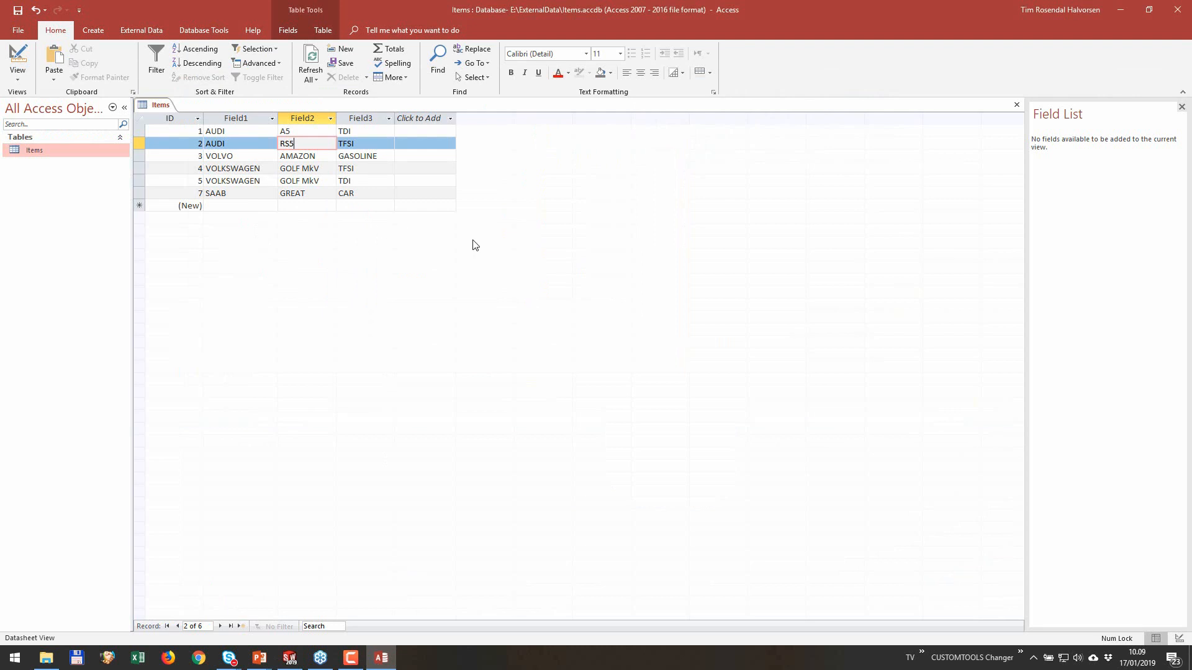
{"action": "left_click", "coordinate": [1122, 9]}
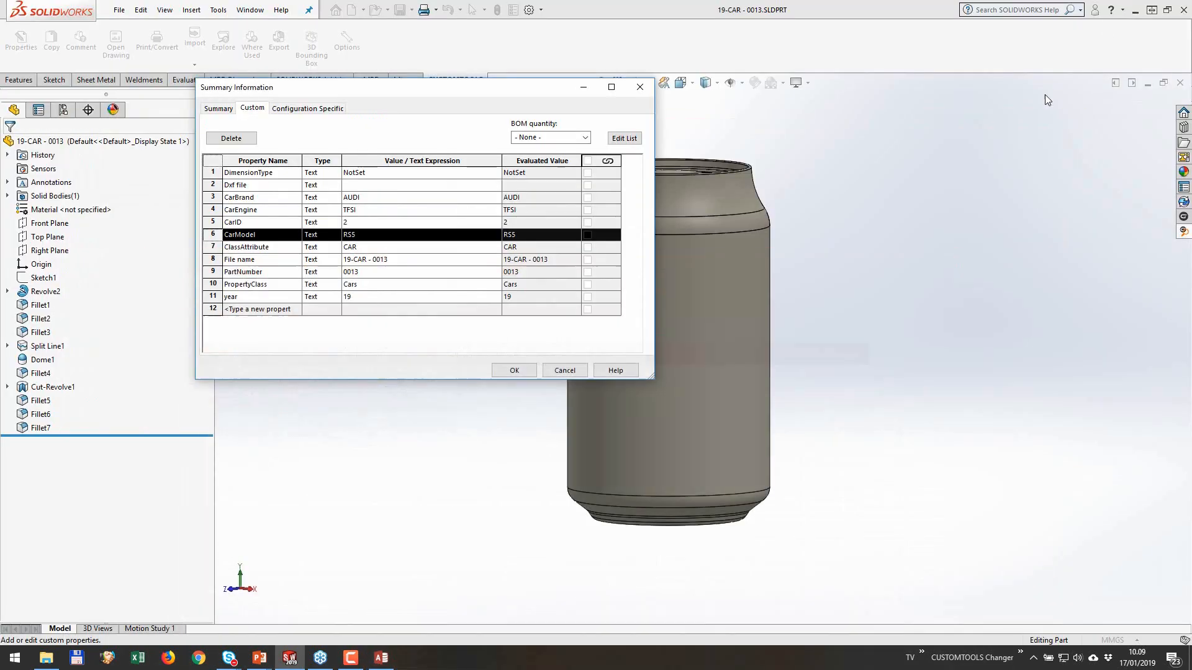
{"action": "left_click", "coordinate": [569, 372]}
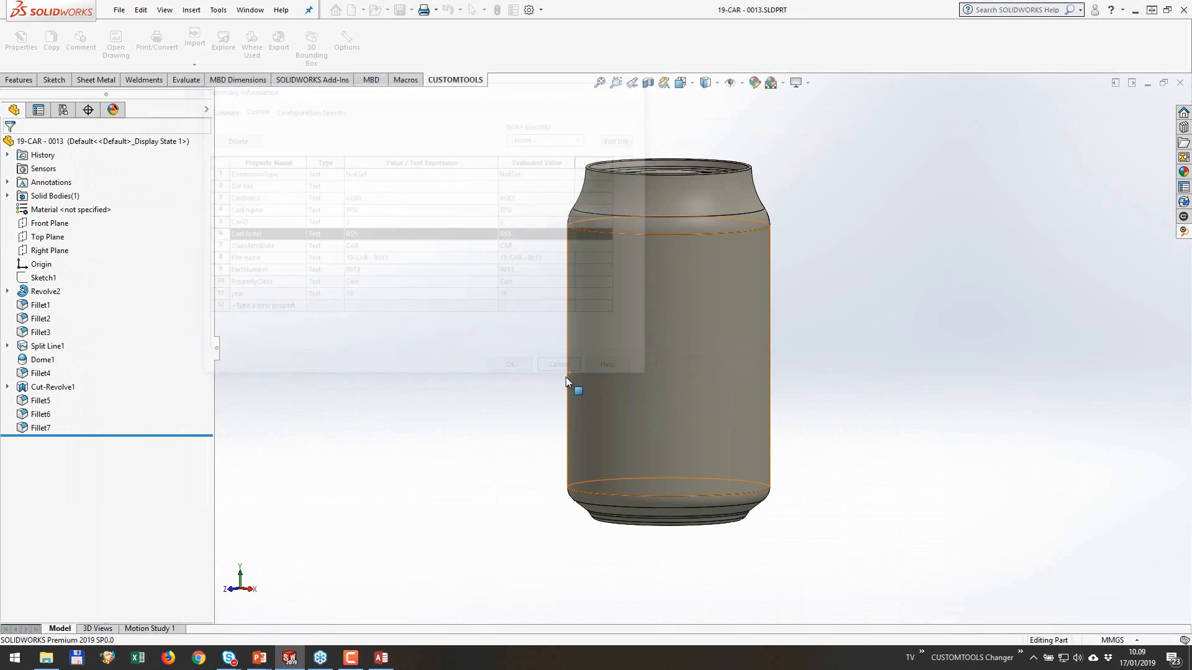
{"action": "left_click", "coordinate": [1180, 85]}
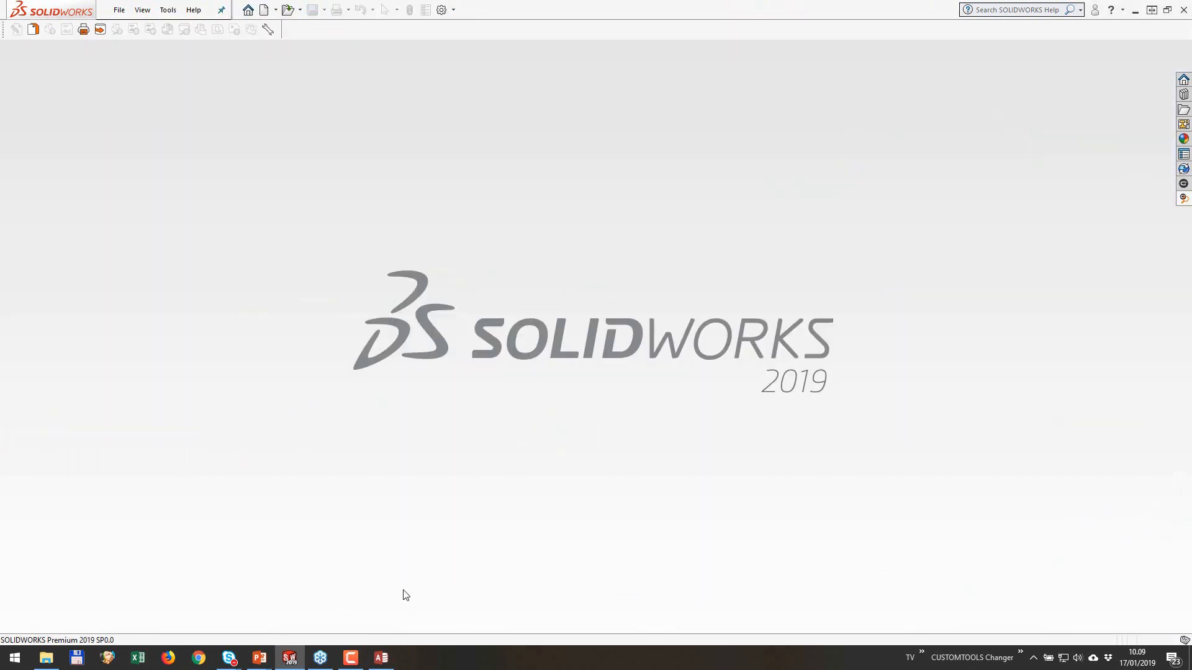
Step: Switch to Access, select the VOLVO AMAZON record in the Items table, and return to SOLIDWORKS
{"action": "left_click", "coordinate": [381, 658]}
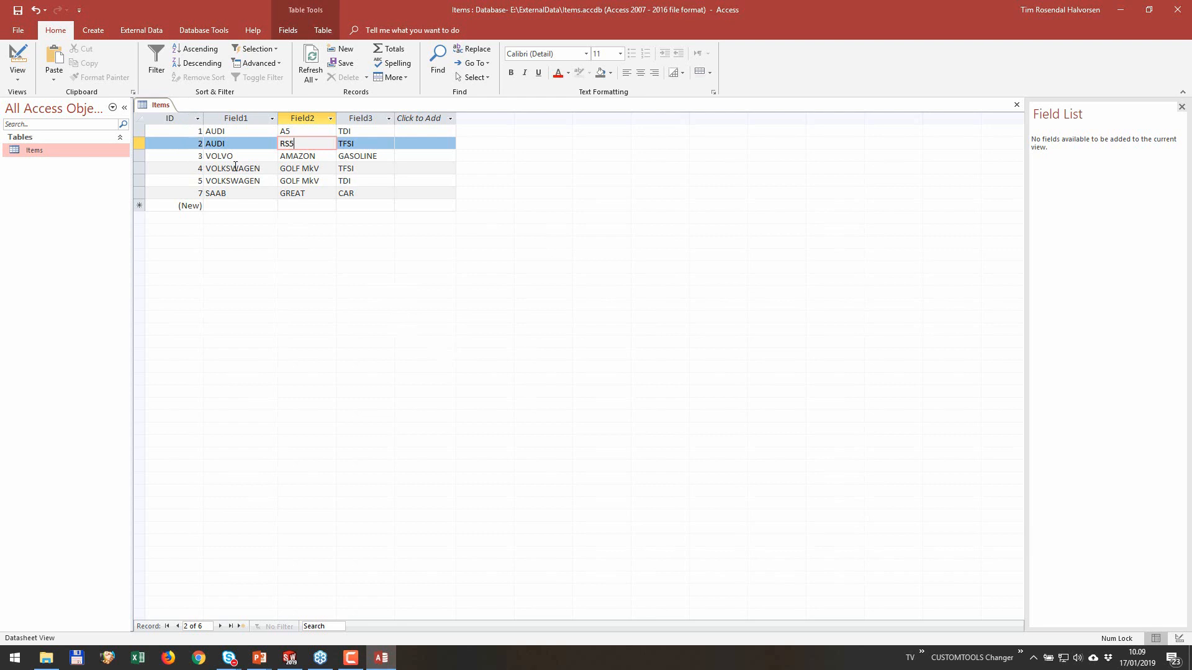
{"action": "left_click", "coordinate": [200, 156]}
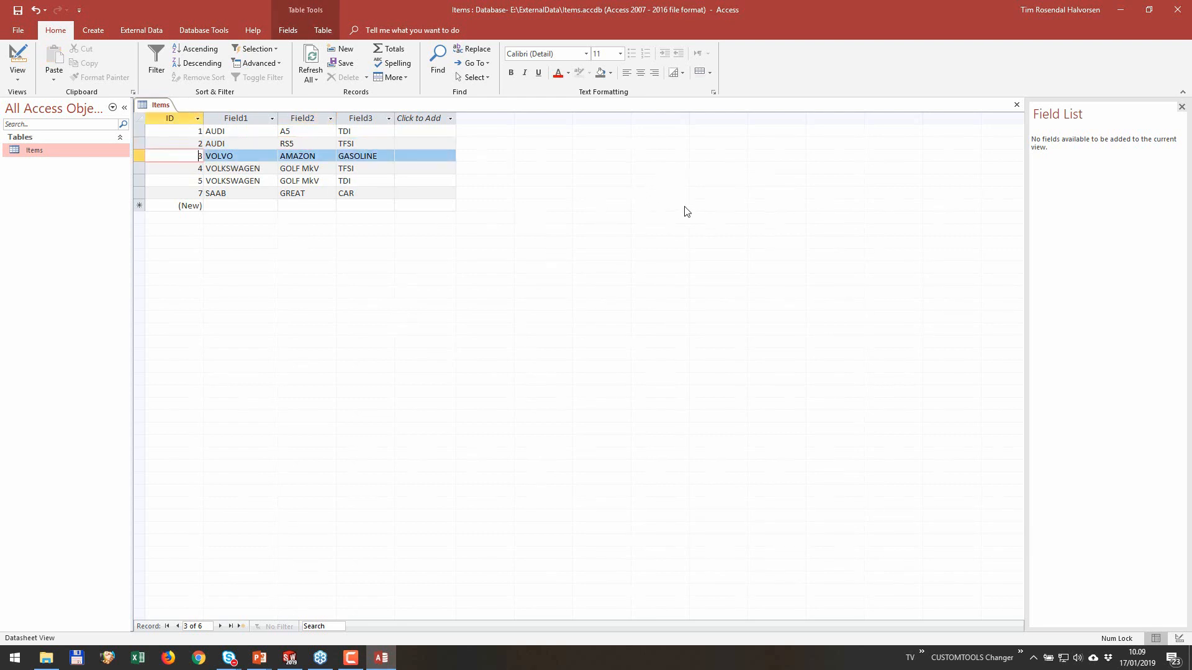
{"action": "left_click", "coordinate": [1120, 10]}
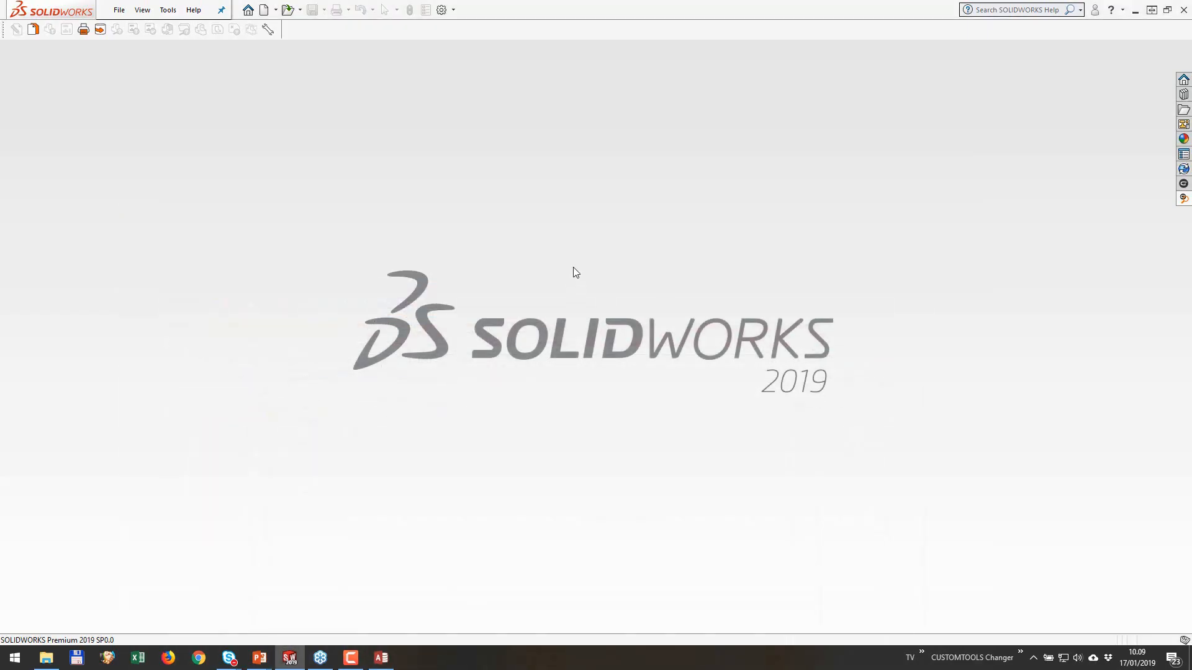
Step: Unload the CUSTOMTOOLS 2019 add-in from SOLIDWORKS
{"action": "left_click", "coordinate": [454, 9]}
{"action": "left_click", "coordinate": [466, 37]}
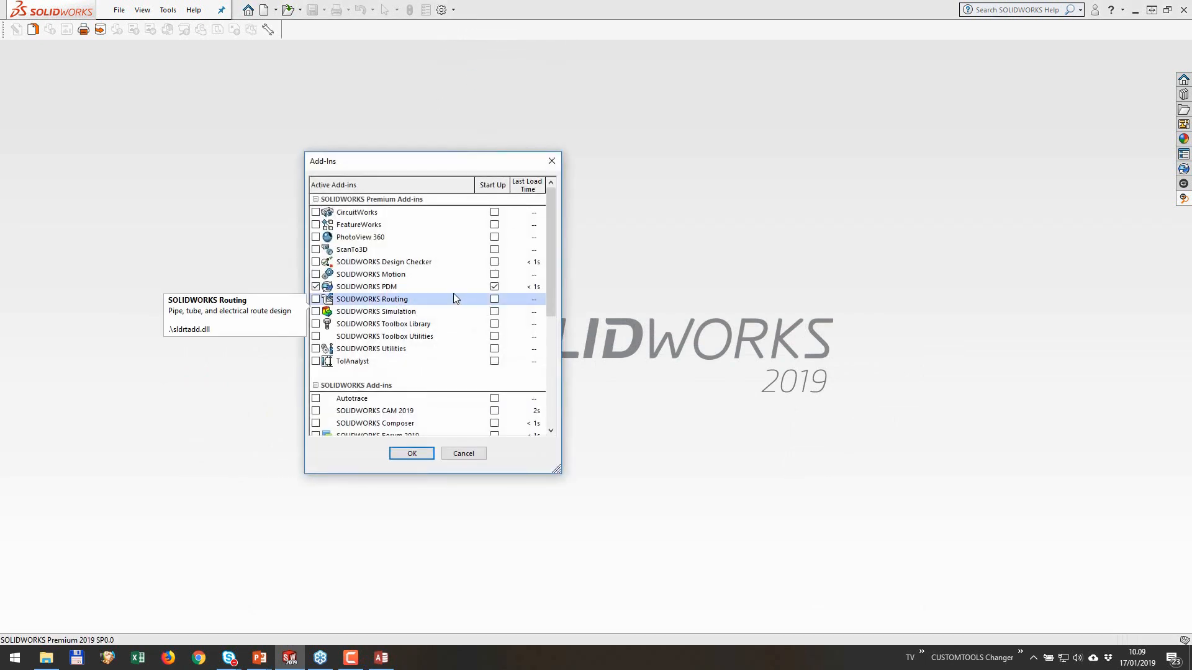
{"action": "scroll", "coordinate": [453, 298], "scroll_direction": "down", "scroll_amount": 5}
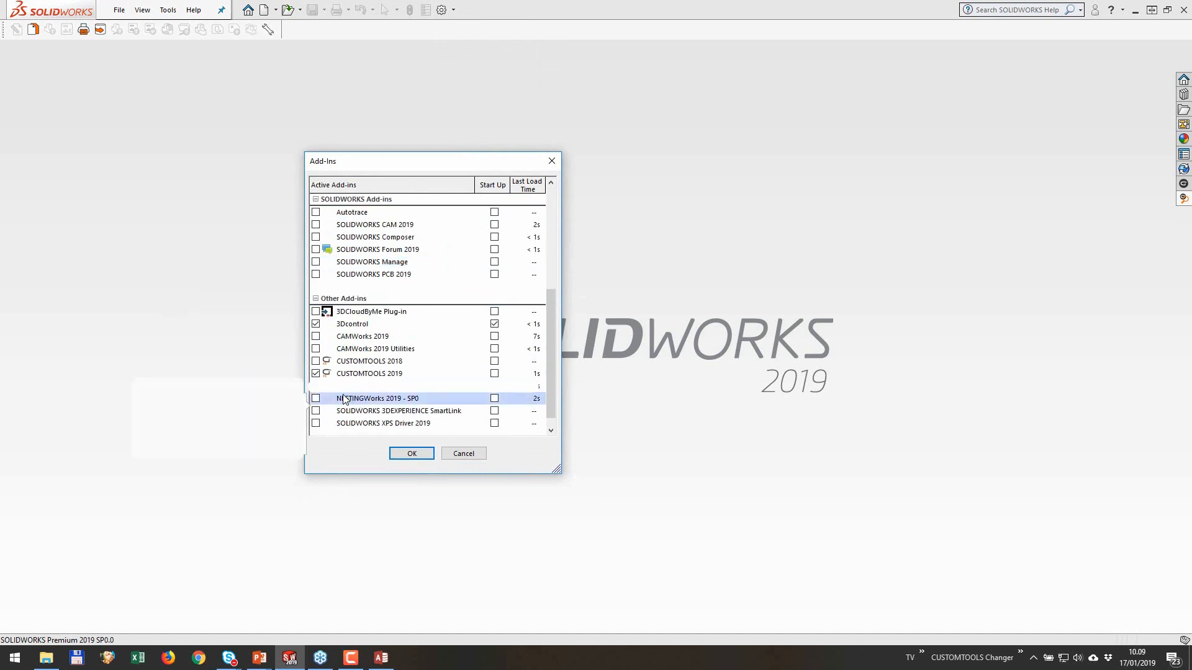
{"action": "left_click", "coordinate": [315, 373]}
{"action": "left_click", "coordinate": [412, 454]}
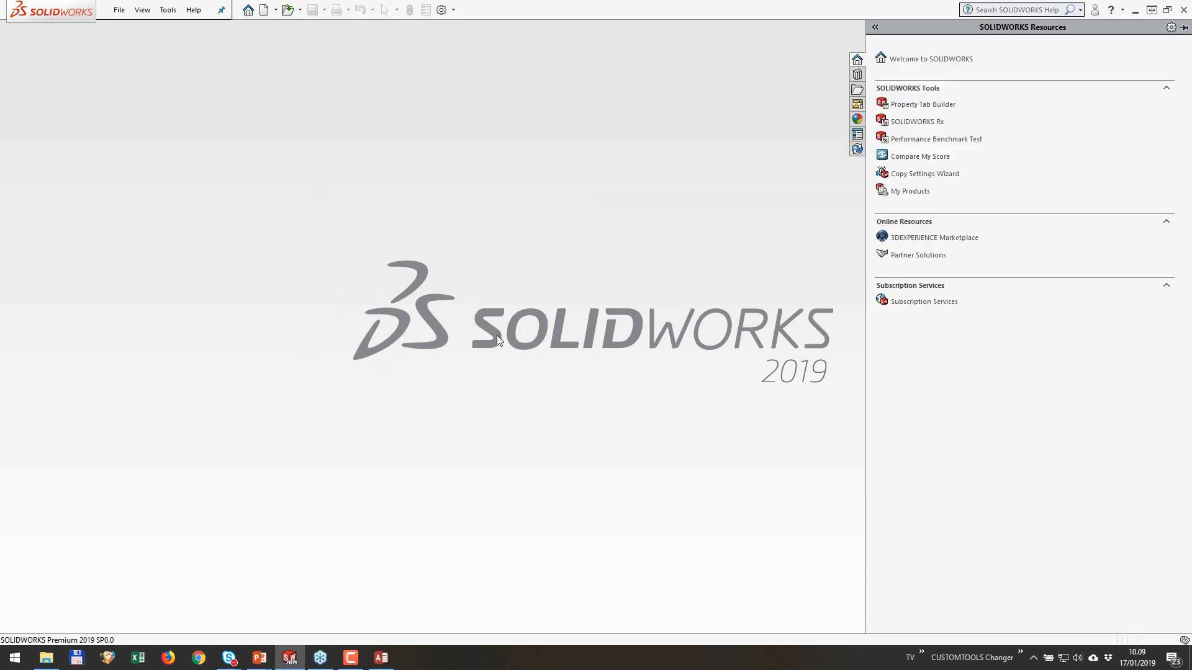
Step: Create a new part document from the simple_part template
{"action": "left_click", "coordinate": [265, 10]}
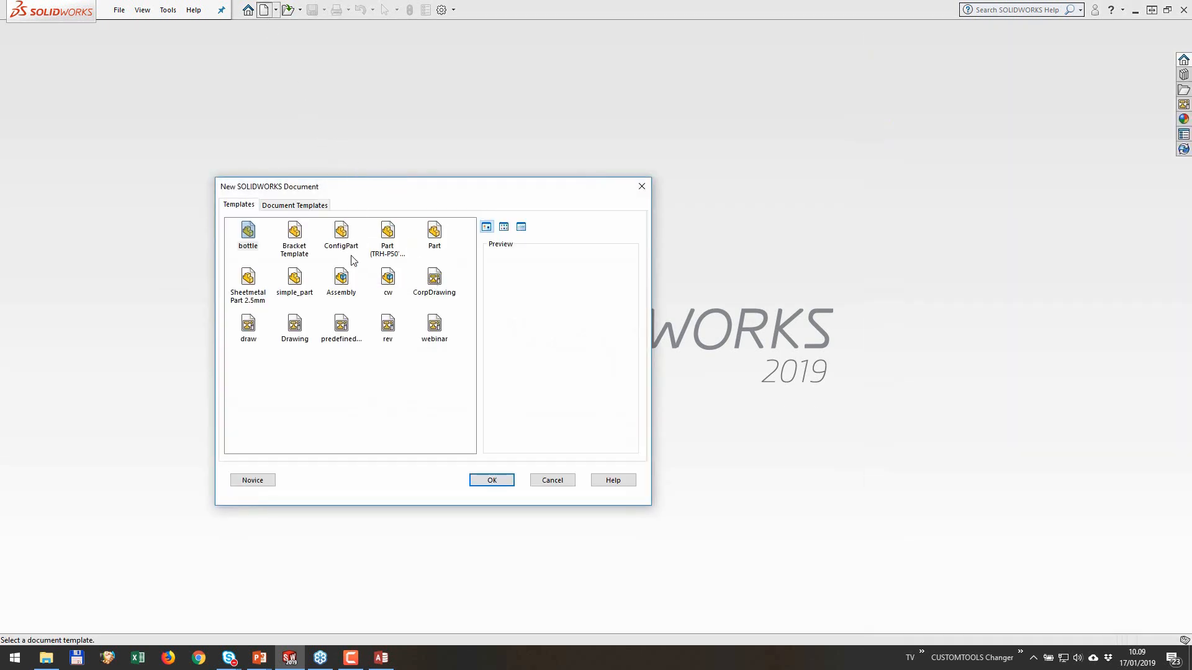
{"action": "left_click", "coordinate": [294, 279]}
{"action": "left_click", "coordinate": [481, 480]}
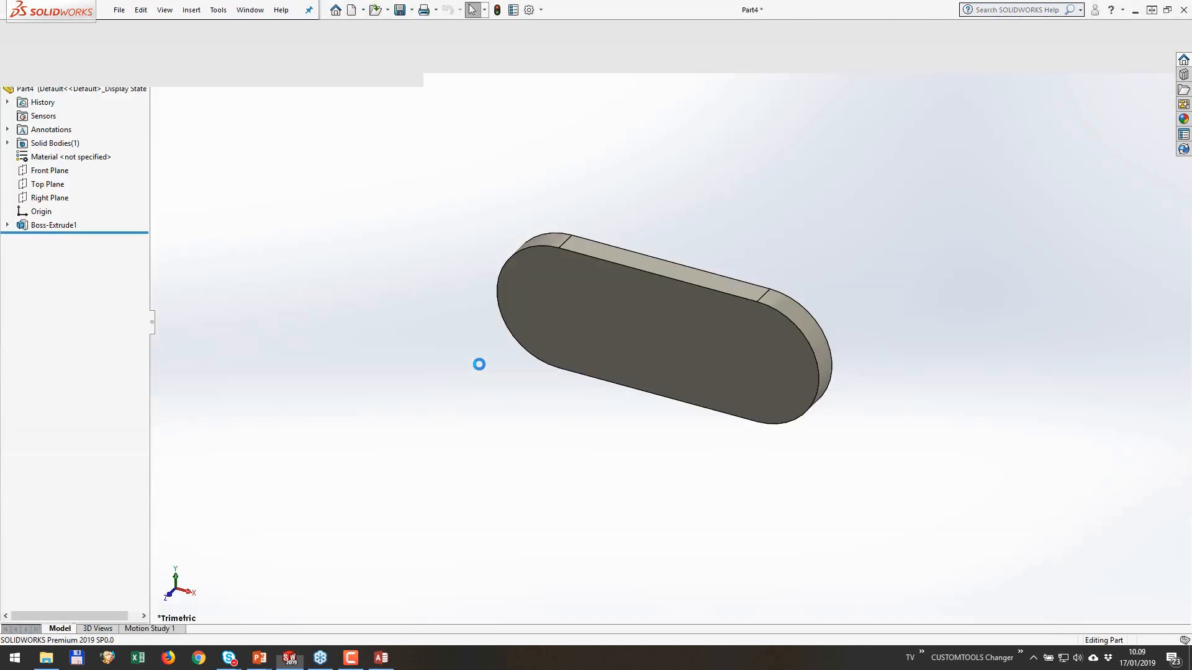
Step: Add a custom text property named CarID with the value 3 to the new part
{"action": "left_click", "coordinate": [512, 9]}
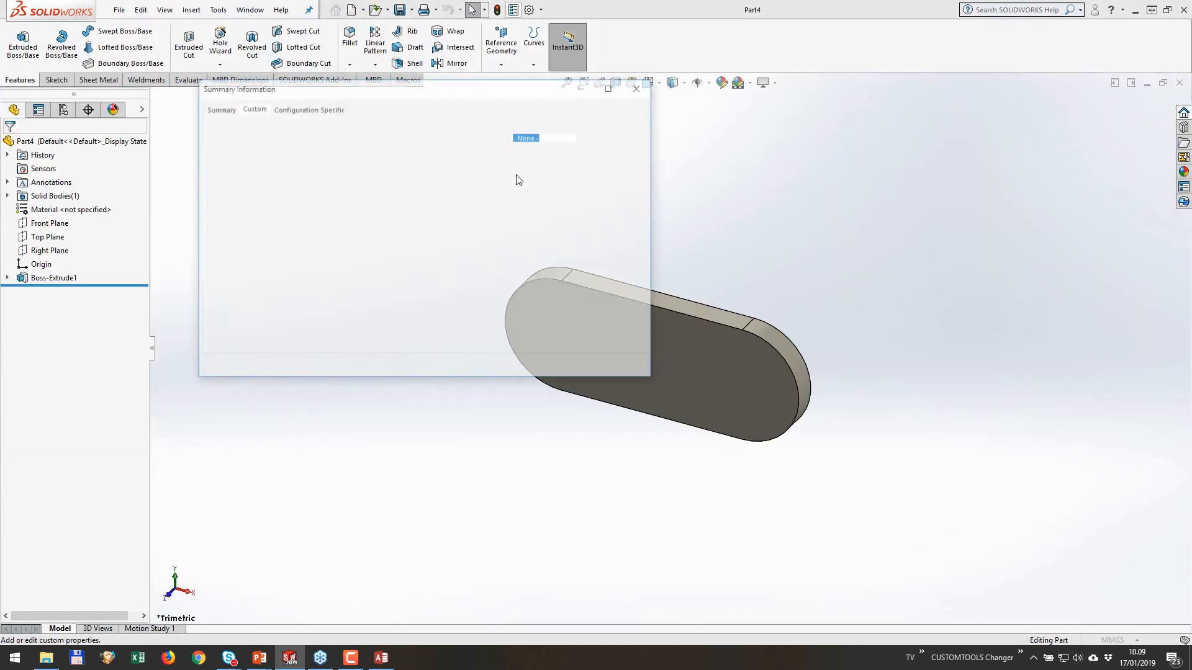
{"action": "left_click", "coordinate": [295, 173]}
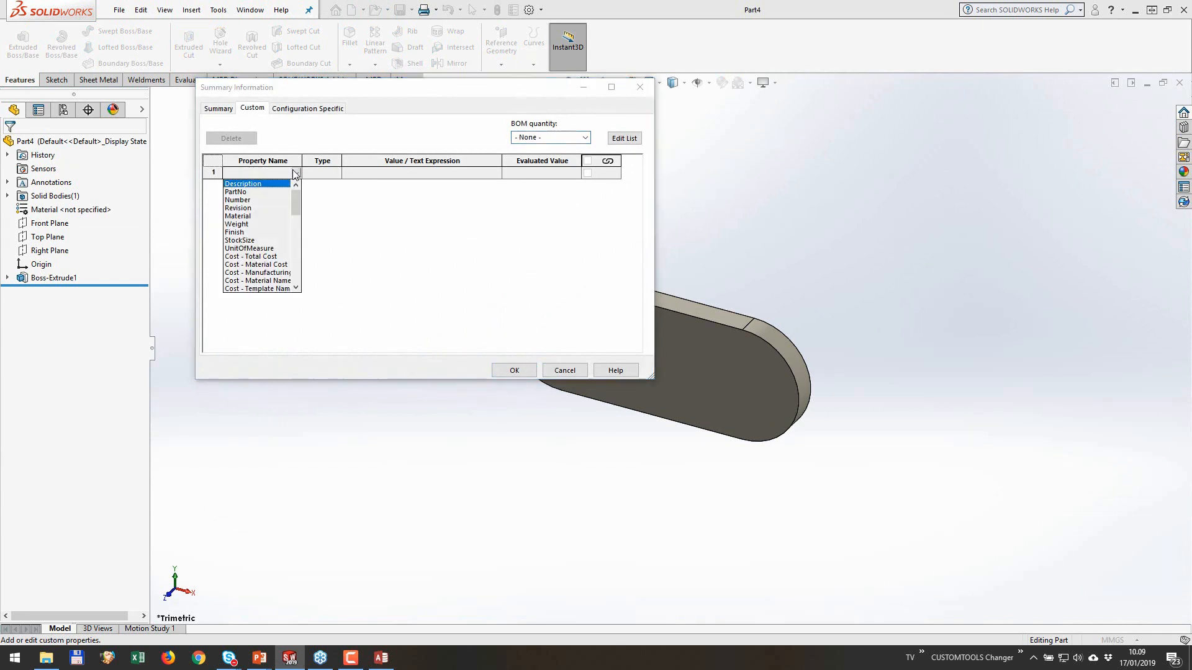
{"action": "left_click", "coordinate": [279, 173]}
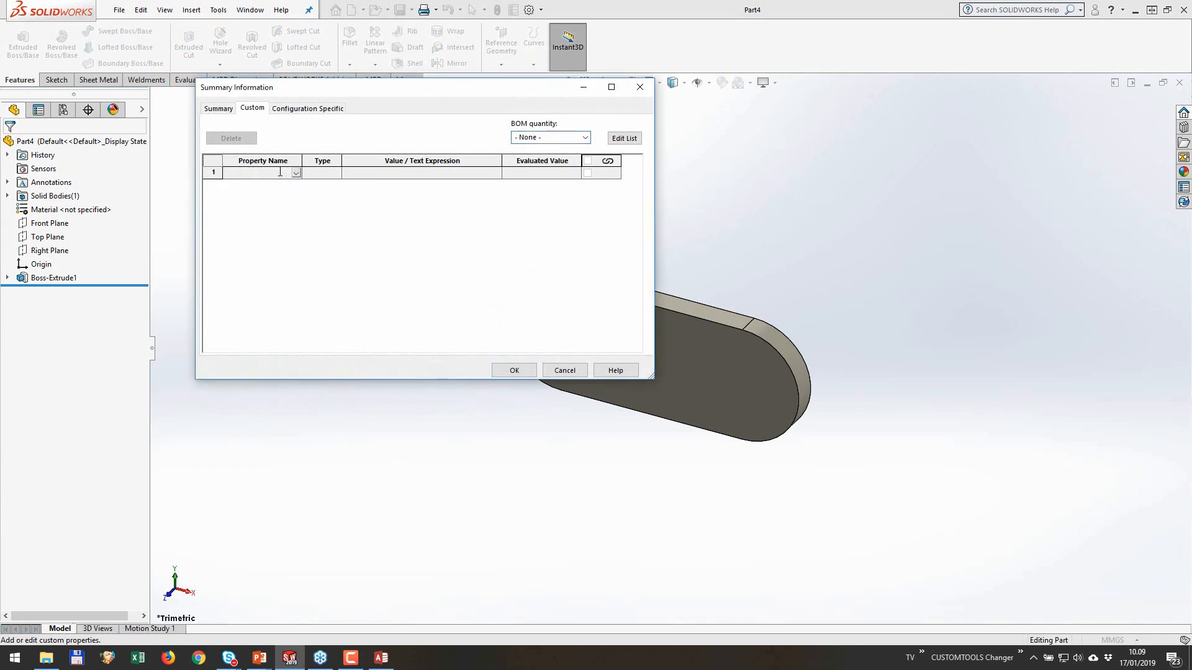
{"action": "type", "text": "CarID"}
{"action": "key", "text": "Tab"}
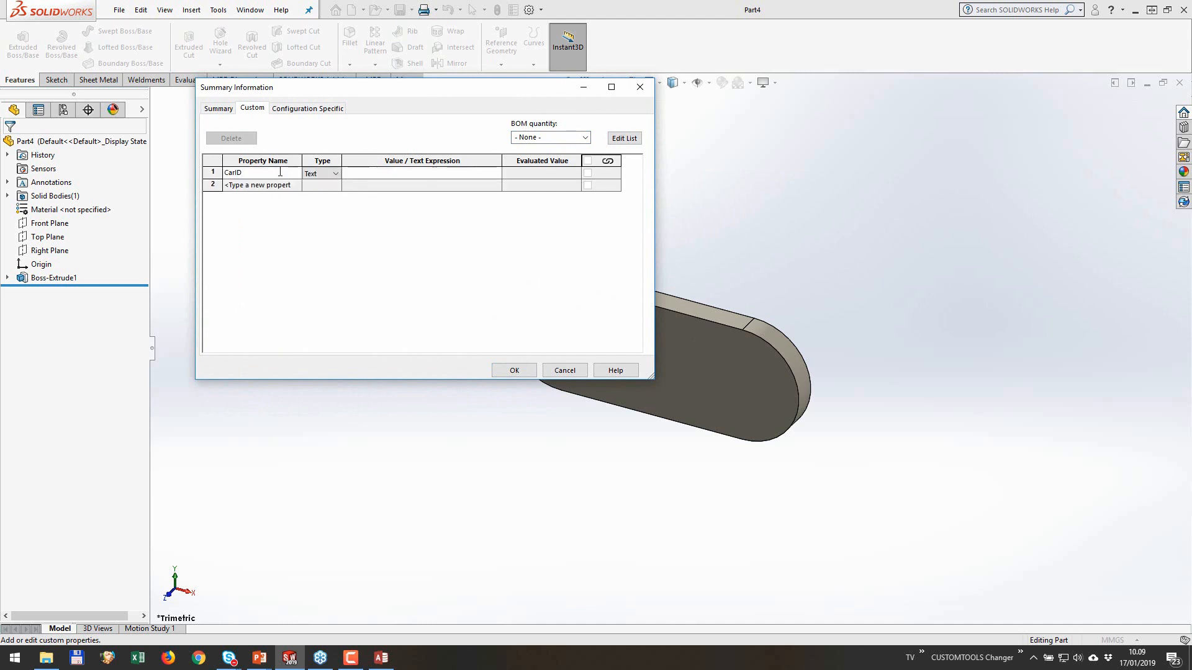
{"action": "type", "text": "3"}
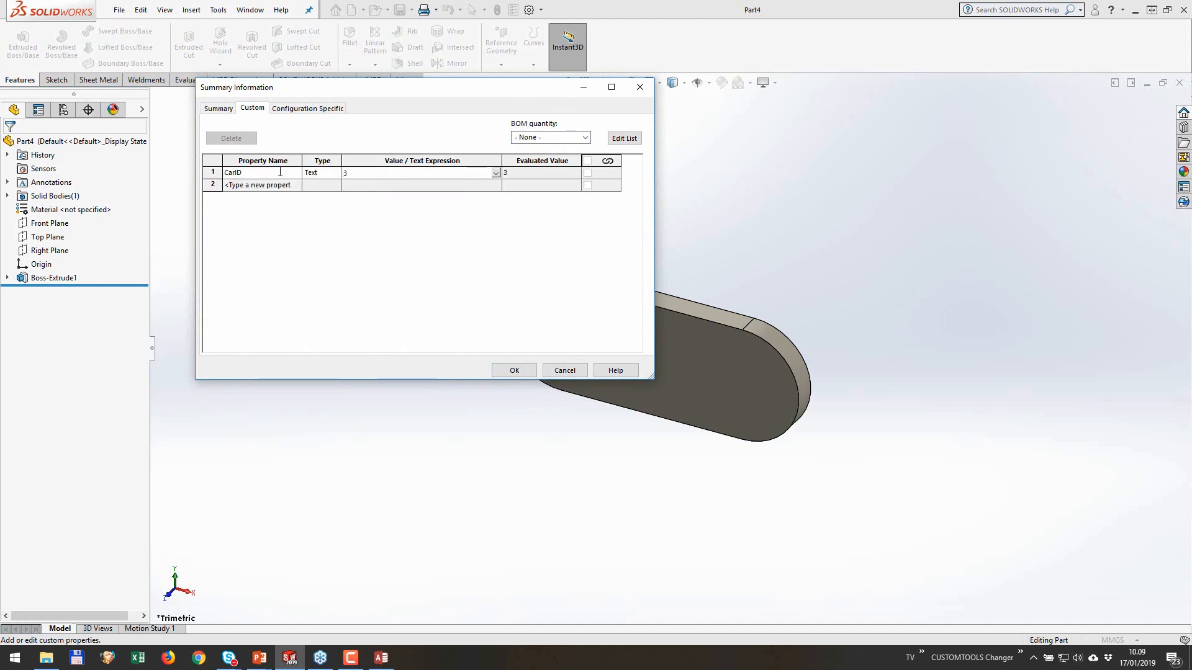
{"action": "left_click", "coordinate": [513, 368]}
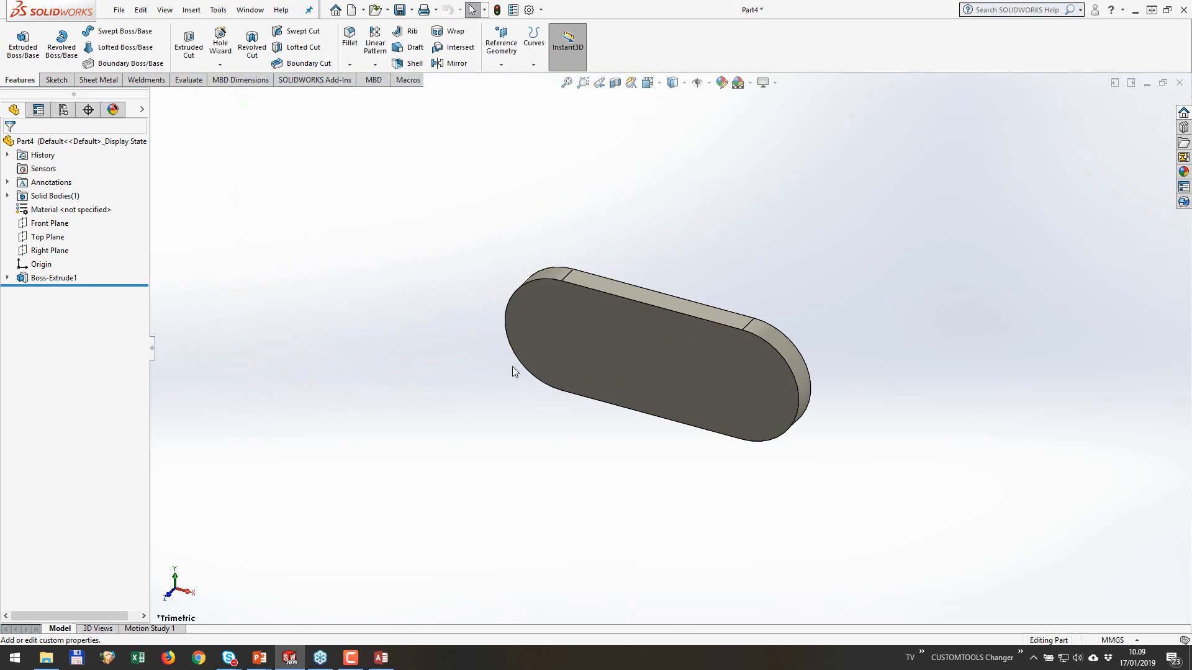
Step: Save the part as Part4.SLDPRT in the External Data - 2019 folder
{"action": "left_click", "coordinate": [399, 9]}
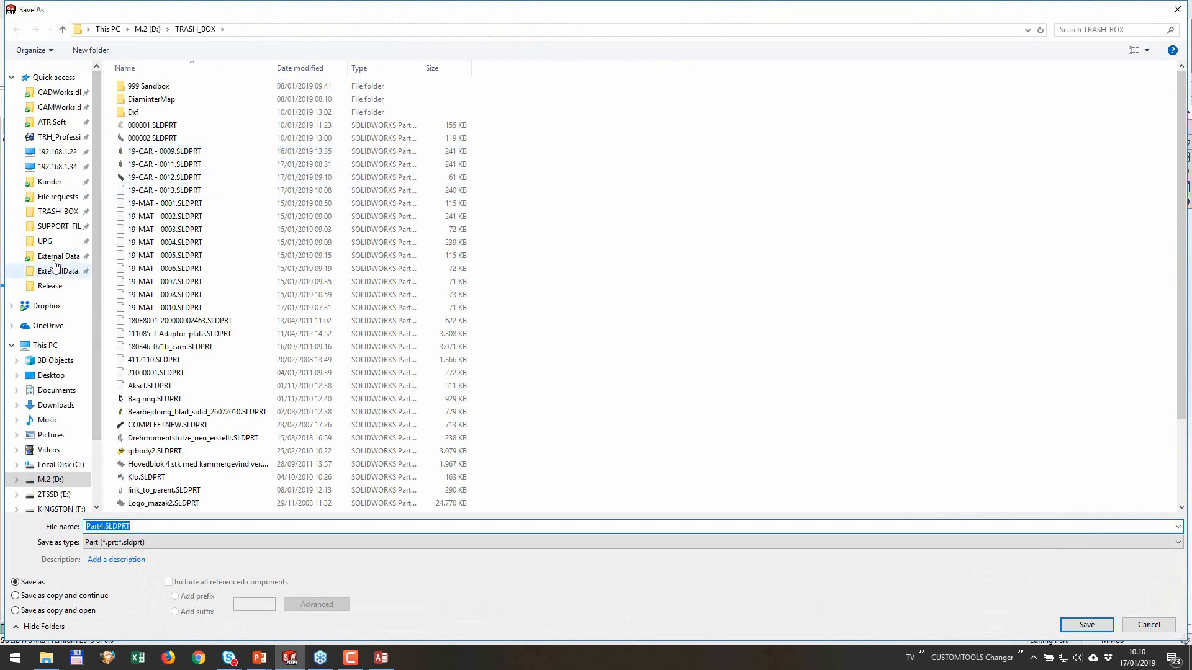
{"action": "left_click", "coordinate": [54, 273]}
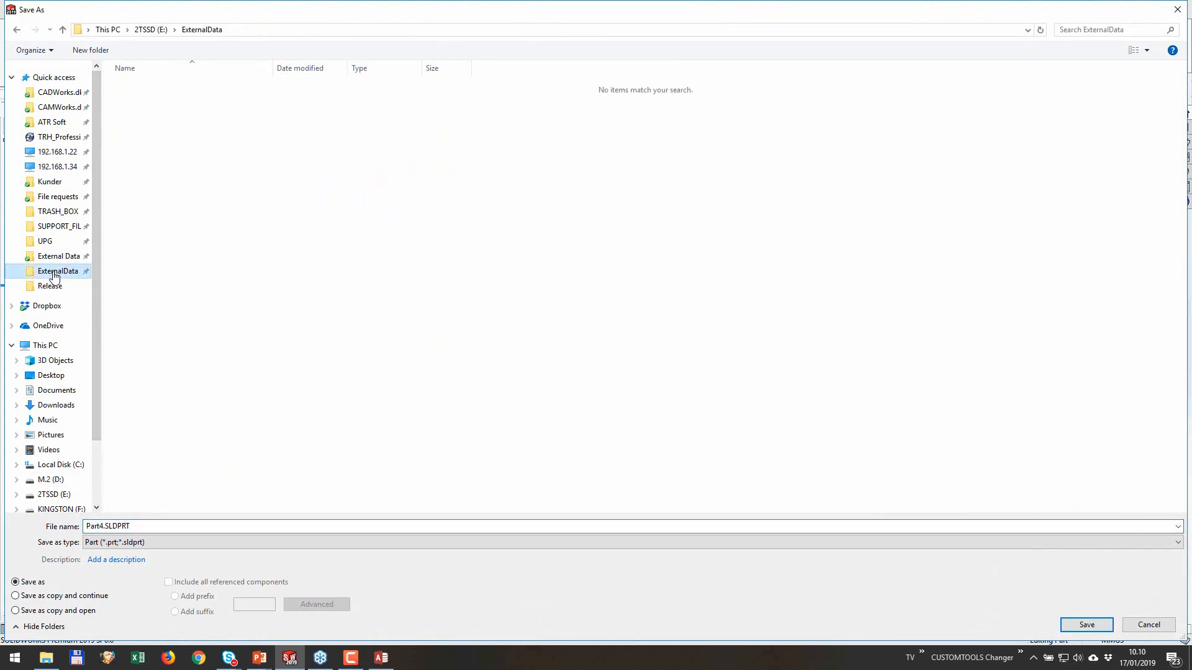
{"action": "left_click", "coordinate": [56, 256]}
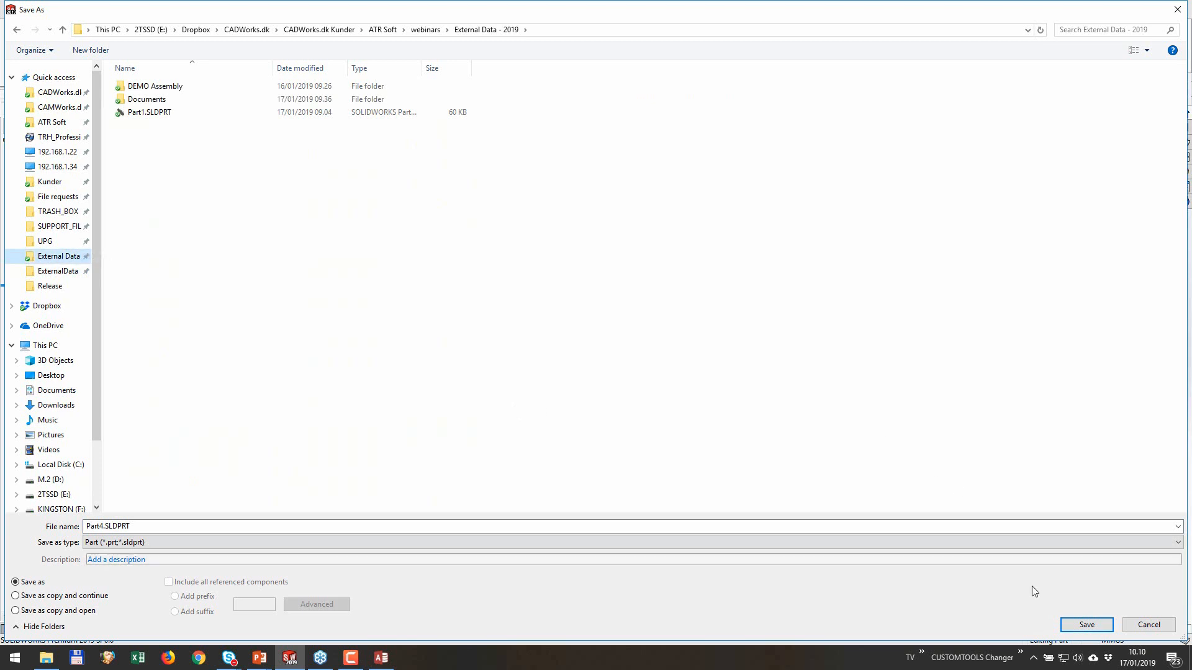
{"action": "left_click", "coordinate": [1086, 625]}
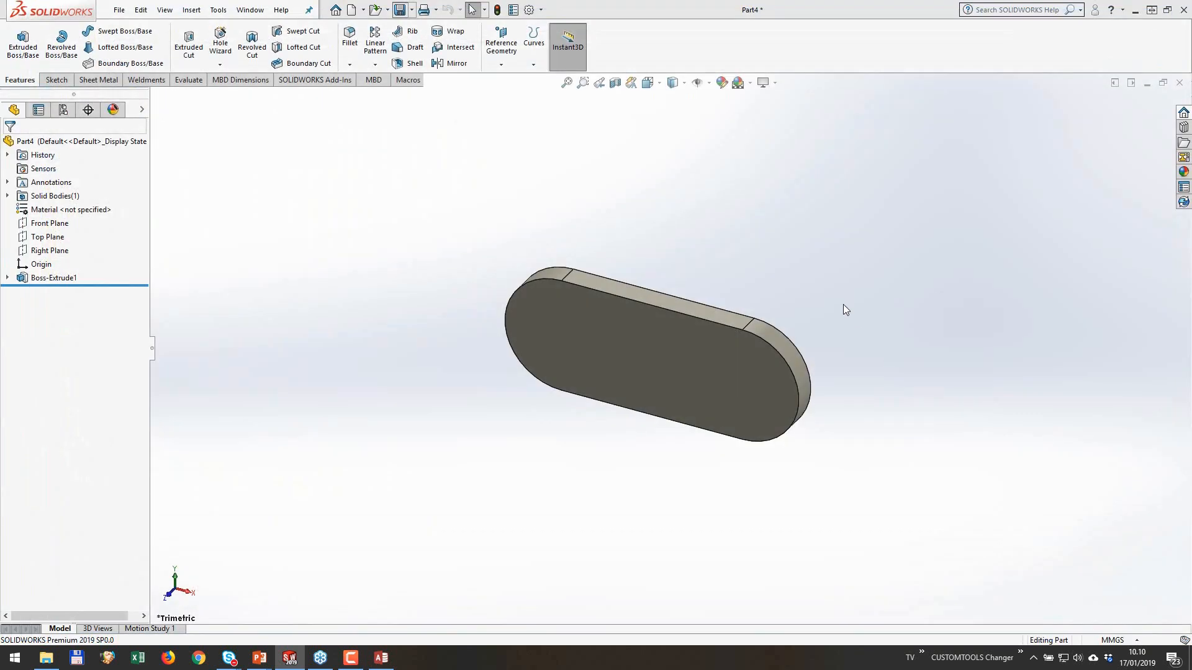
Step: Check the custom properties of Part4 without changing them, and close the part
{"action": "left_click", "coordinate": [513, 10]}
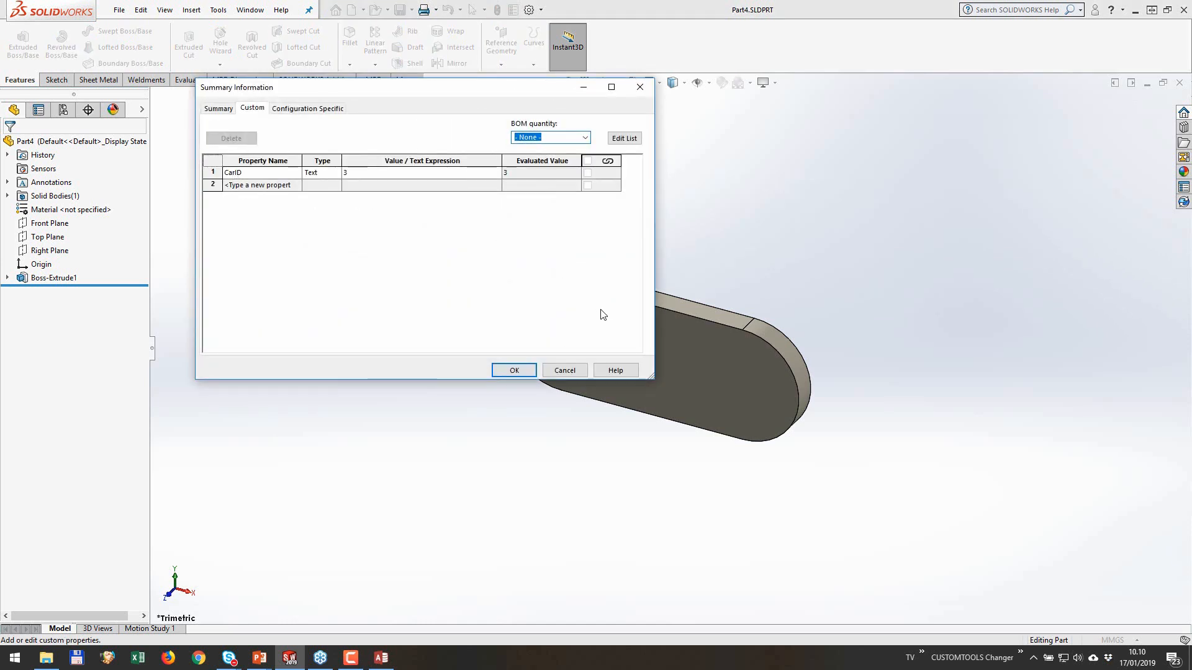
{"action": "left_click", "coordinate": [577, 370]}
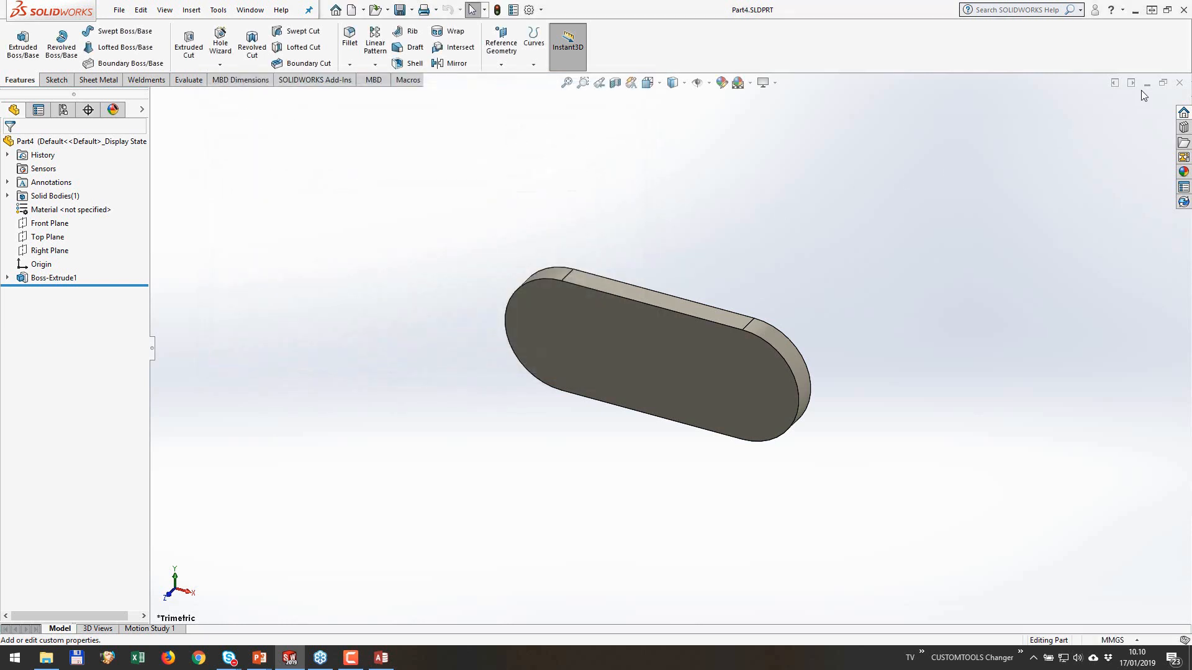
{"action": "left_click", "coordinate": [1179, 83]}
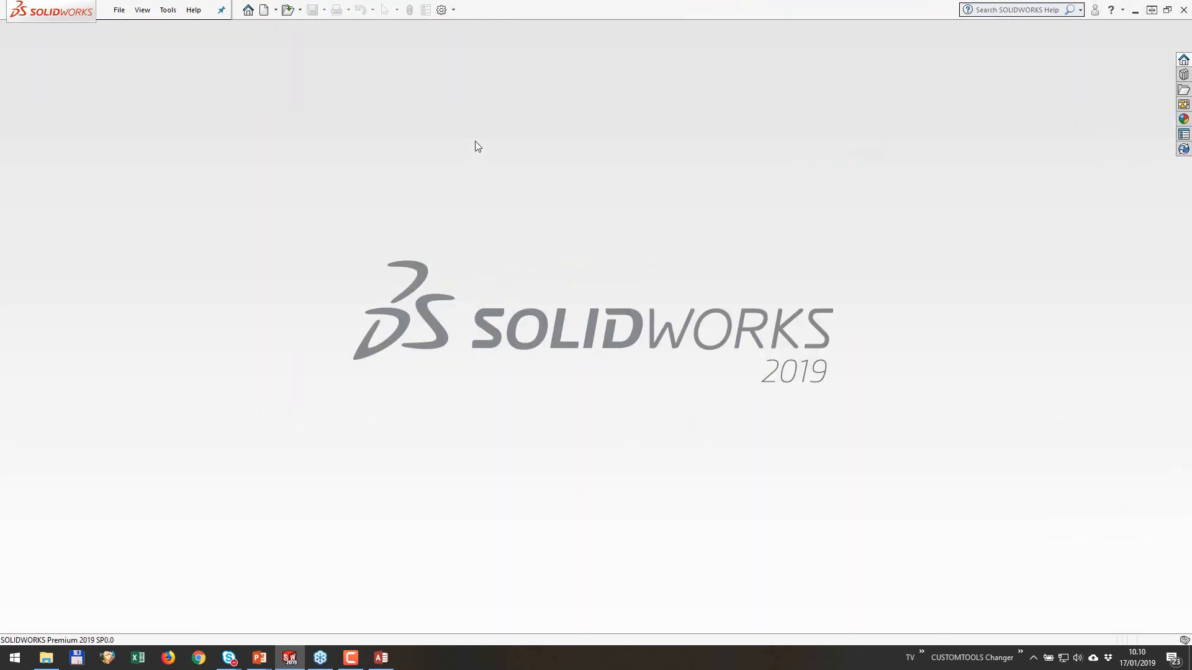
Step: Load the CUSTOMTOOLS 2019 add-in in SOLIDWORKS
{"action": "right_click", "coordinate": [494, 12]}
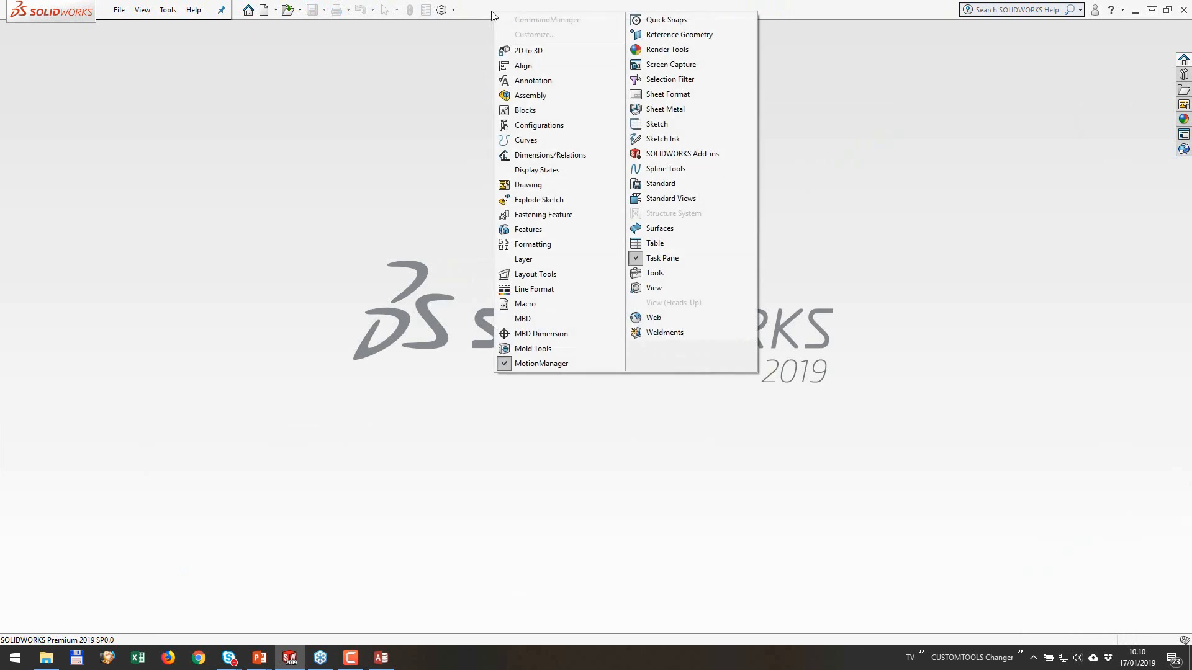
{"action": "left_click", "coordinate": [454, 11]}
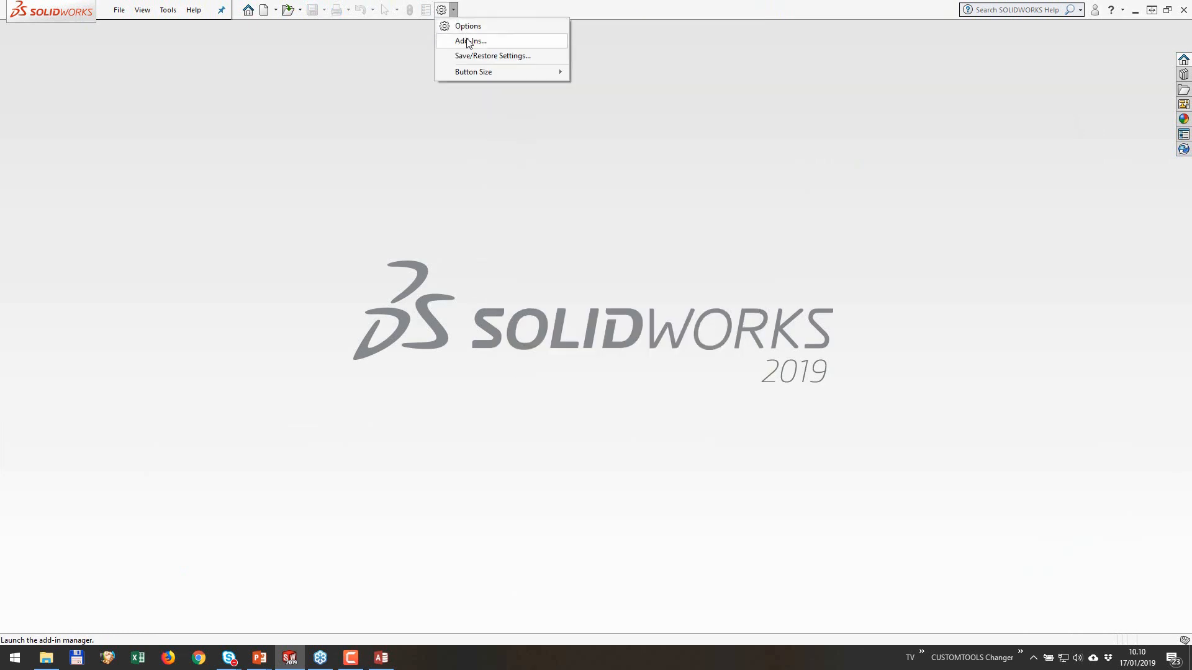
{"action": "left_click", "coordinate": [463, 40]}
{"action": "scroll", "coordinate": [493, 242], "scroll_direction": "down", "scroll_amount": 4}
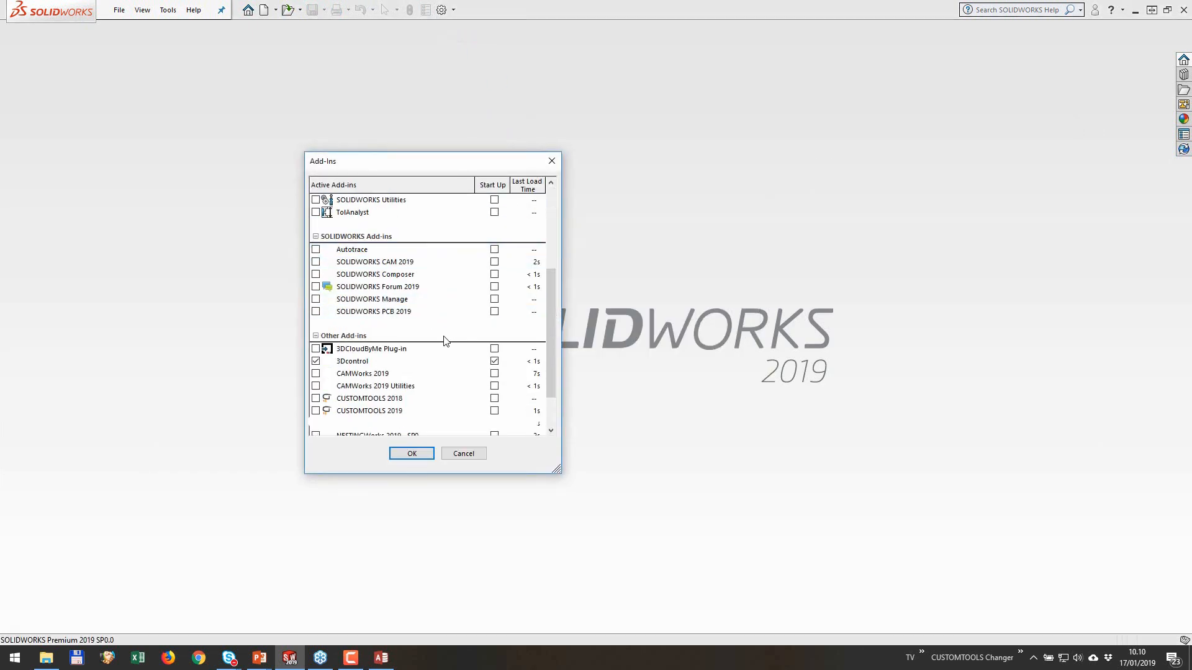
{"action": "left_click", "coordinate": [315, 411]}
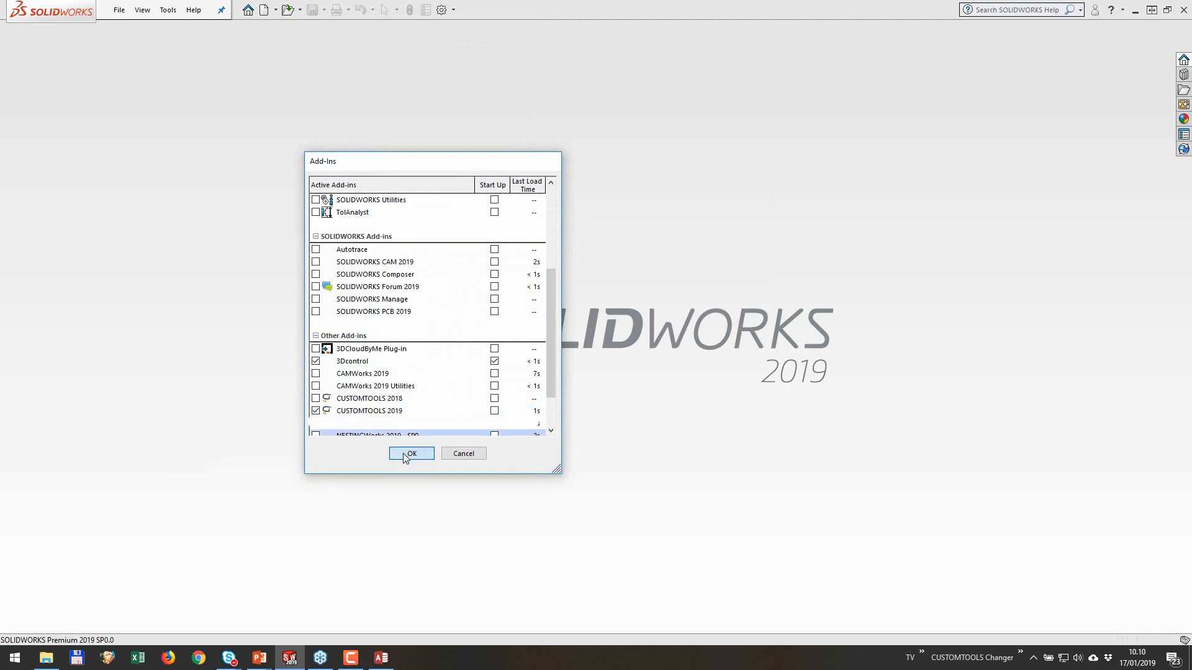
{"action": "left_click", "coordinate": [411, 454]}
{"action": "left_click", "coordinate": [609, 403]}
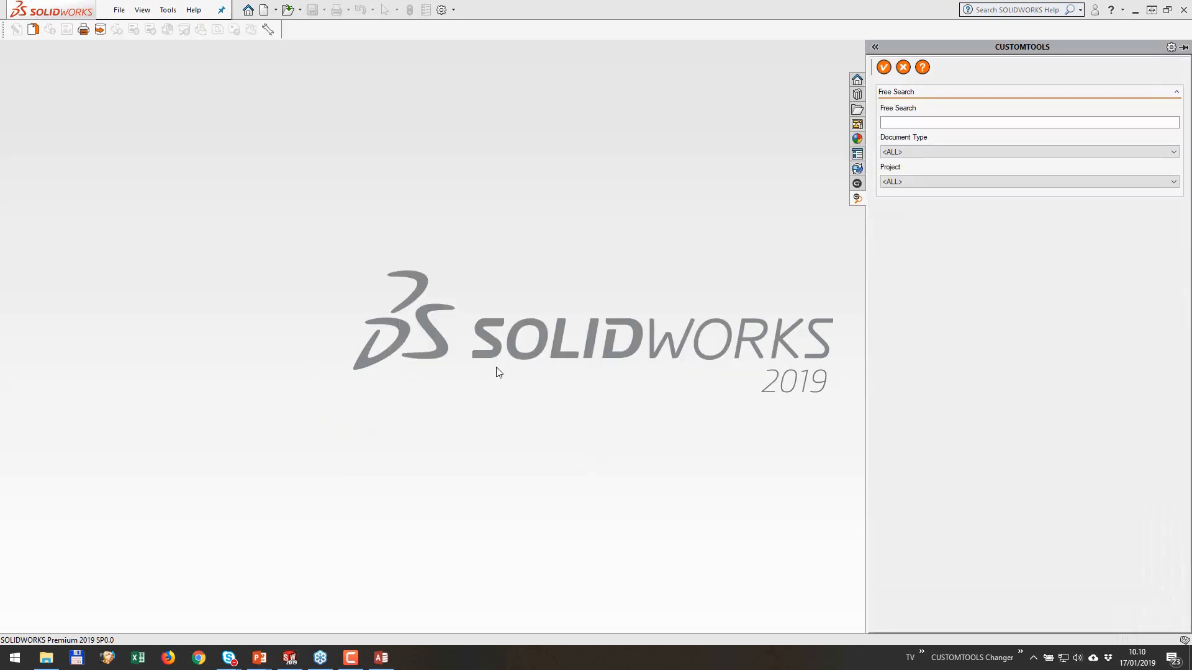
Step: Open Part4.SLDPRT from the recent documents
{"action": "left_click", "coordinate": [438, 288]}
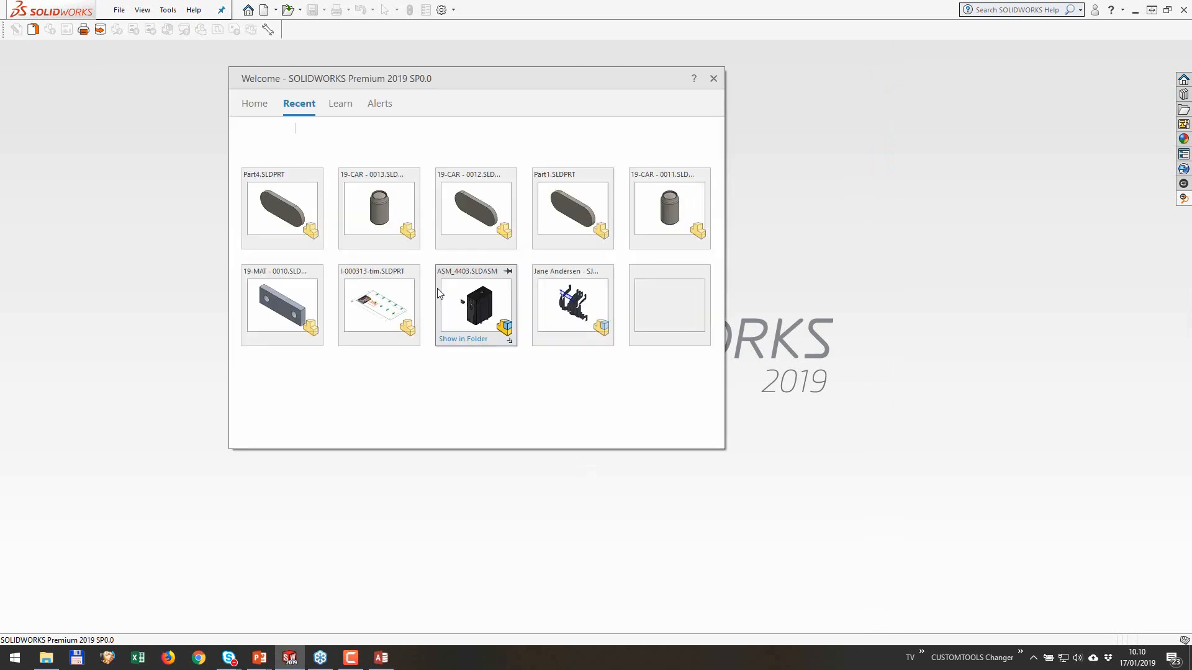
{"action": "left_click", "coordinate": [292, 208]}
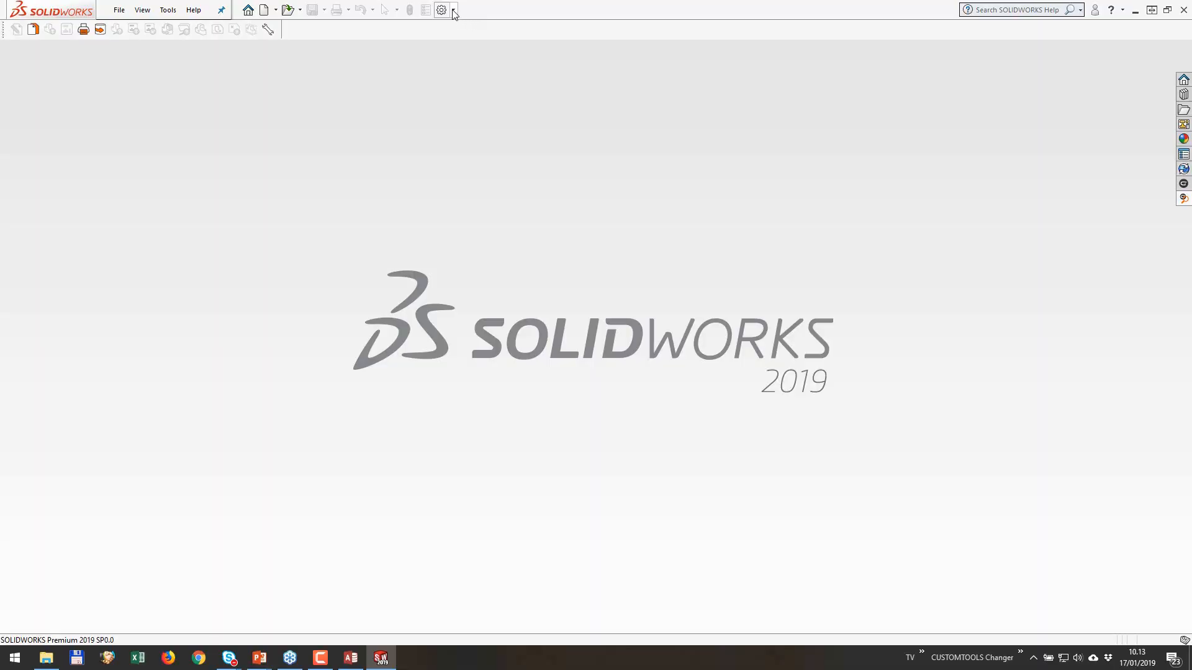
Step: Unload the CUSTOMTOOLS 2019 add-in from SOLIDWORKS
{"action": "left_click", "coordinate": [454, 10]}
{"action": "left_click", "coordinate": [468, 41]}
{"action": "scroll", "coordinate": [352, 388], "scroll_direction": "down", "scroll_amount": 4}
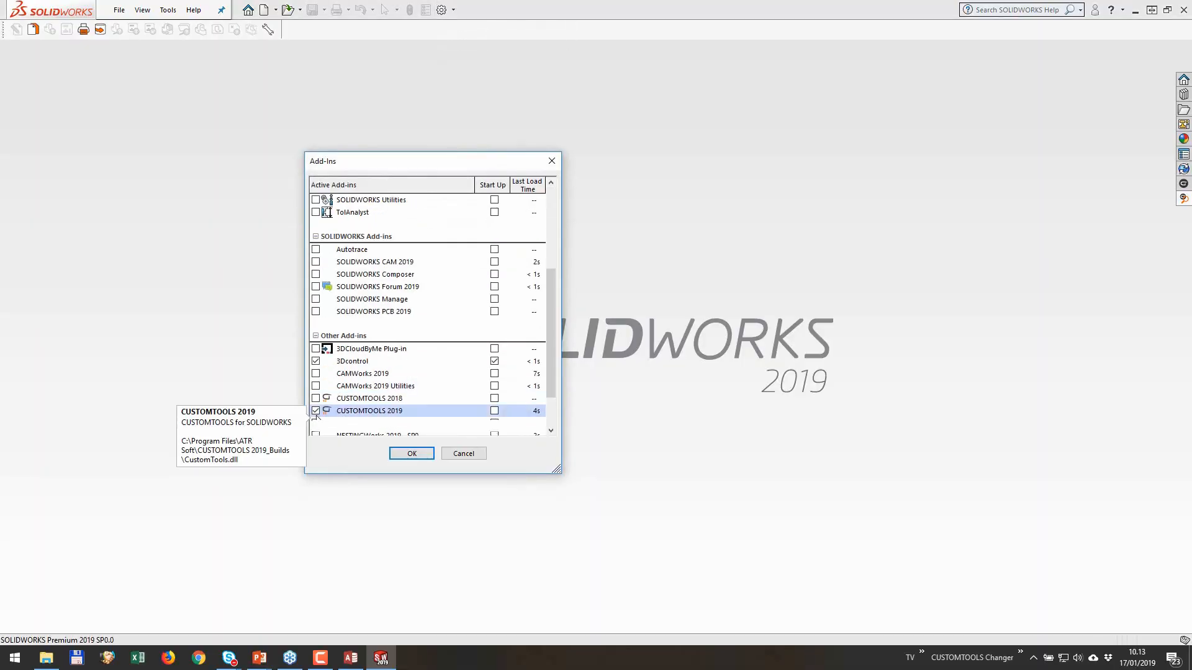
{"action": "left_click", "coordinate": [411, 454]}
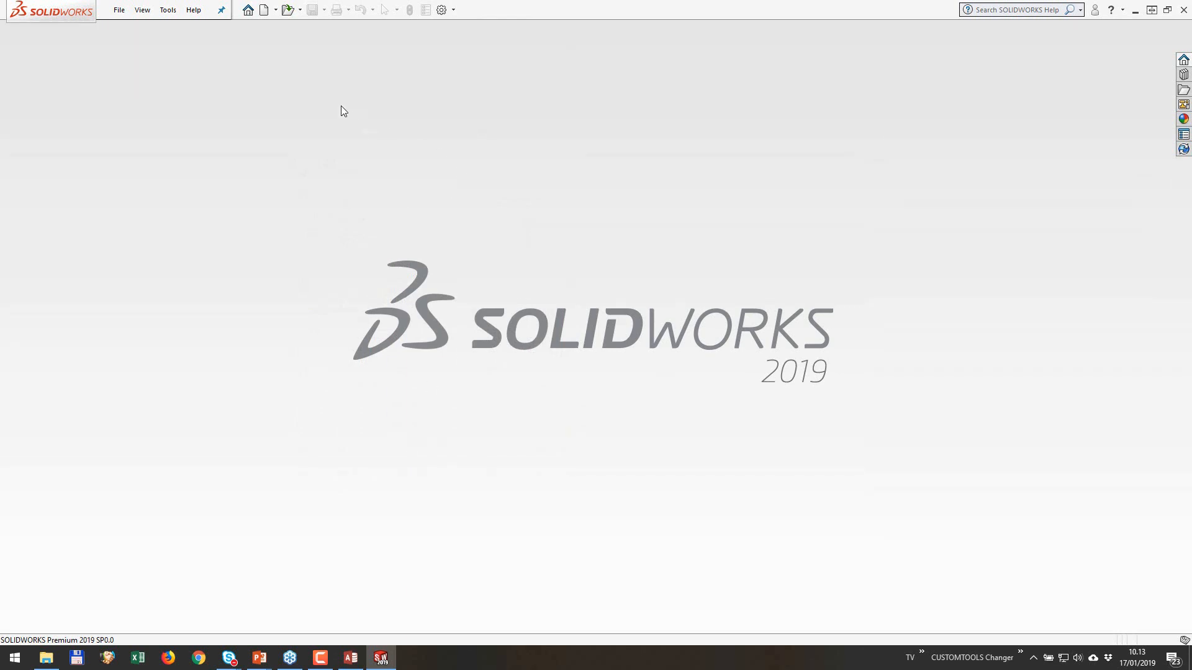
Step: Create a new empty part document from the Part template
{"action": "left_click", "coordinate": [264, 10]}
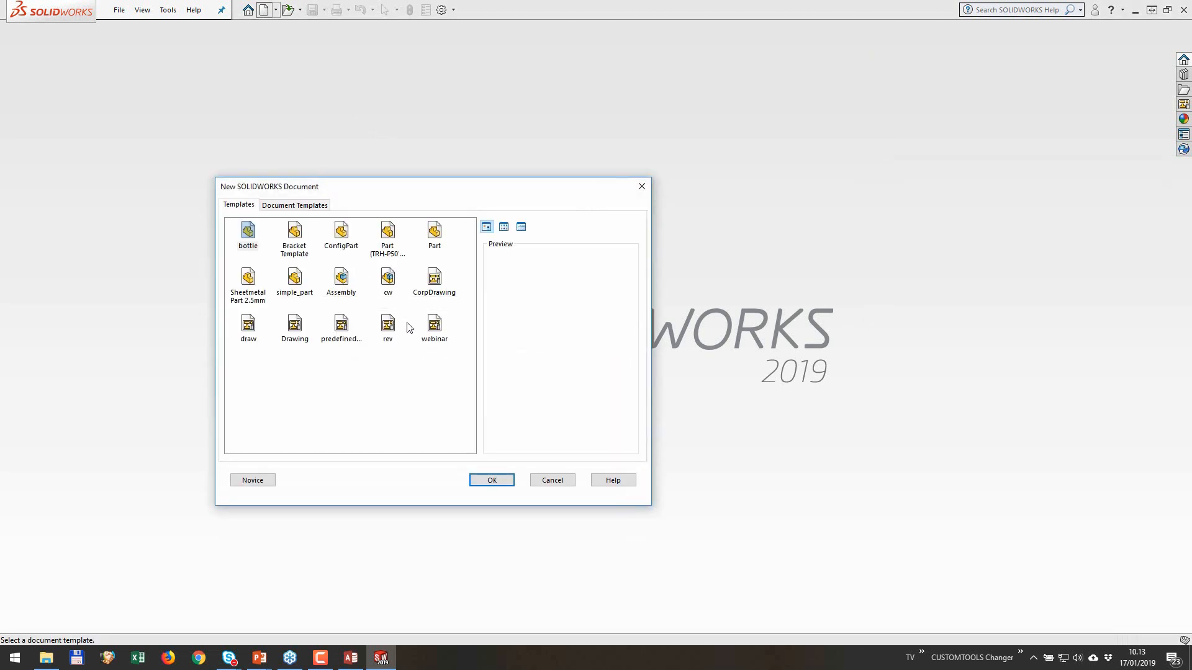
{"action": "left_click", "coordinate": [437, 231]}
{"action": "left_click", "coordinate": [489, 478]}
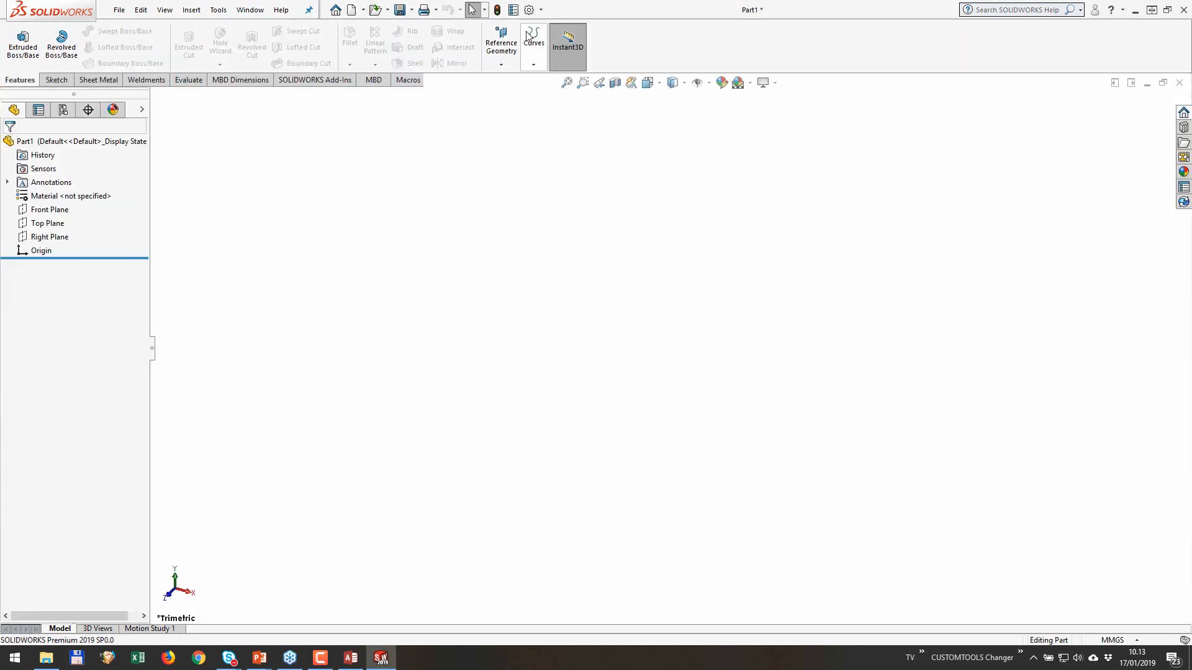
Step: Add a custom text property named CarID with the value 1 to the empty part
{"action": "left_click", "coordinate": [514, 11]}
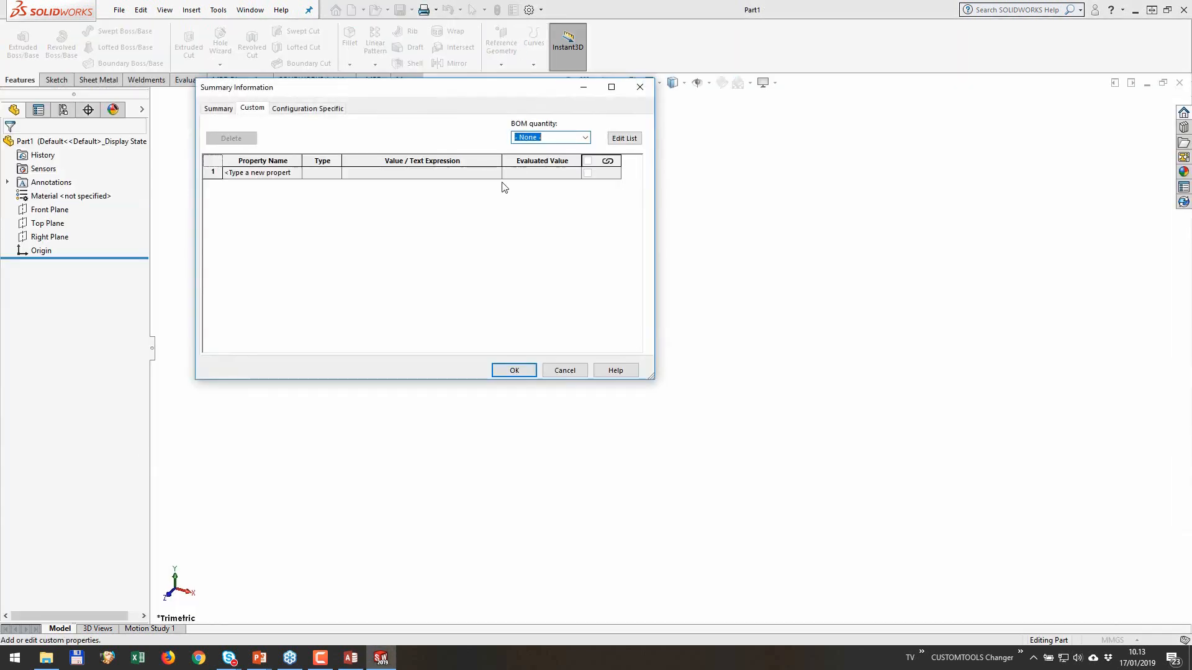
{"action": "left_click", "coordinate": [292, 175]}
{"action": "type", "text": "CarID"}
{"action": "key", "text": "Tab"}
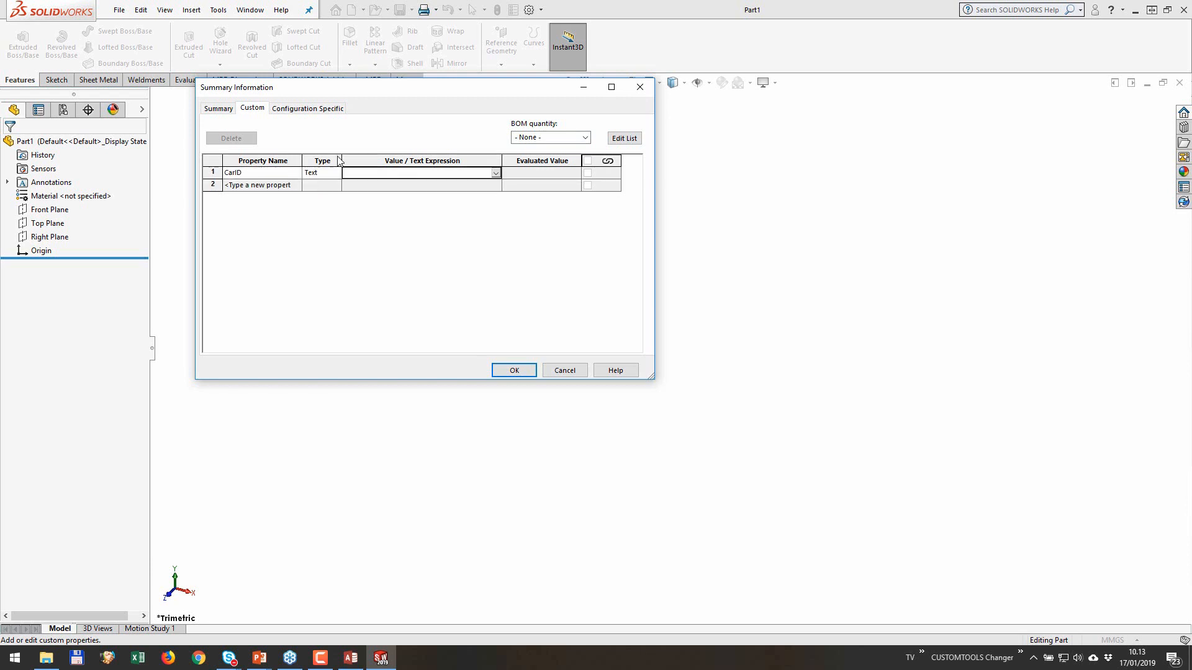
{"action": "type", "text": "1"}
{"action": "left_click", "coordinate": [514, 371]}
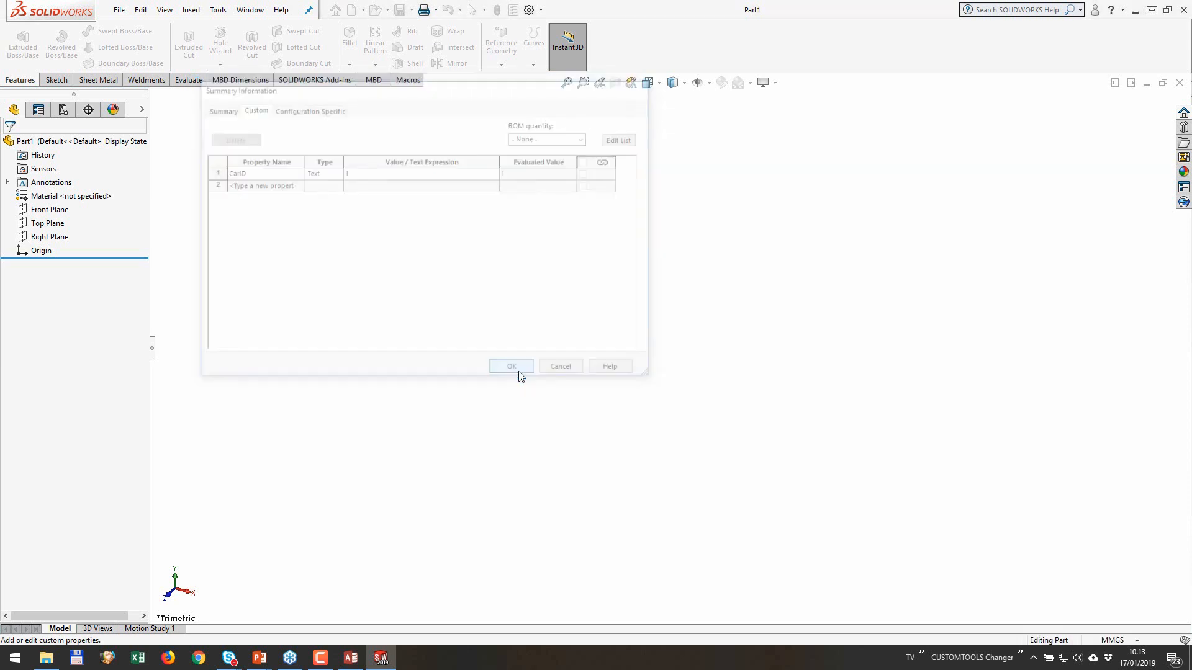
Step: Save the part over the existing Part1.SLDPRT in the External Data - 2019 folder, and close it
{"action": "left_click", "coordinate": [400, 10]}
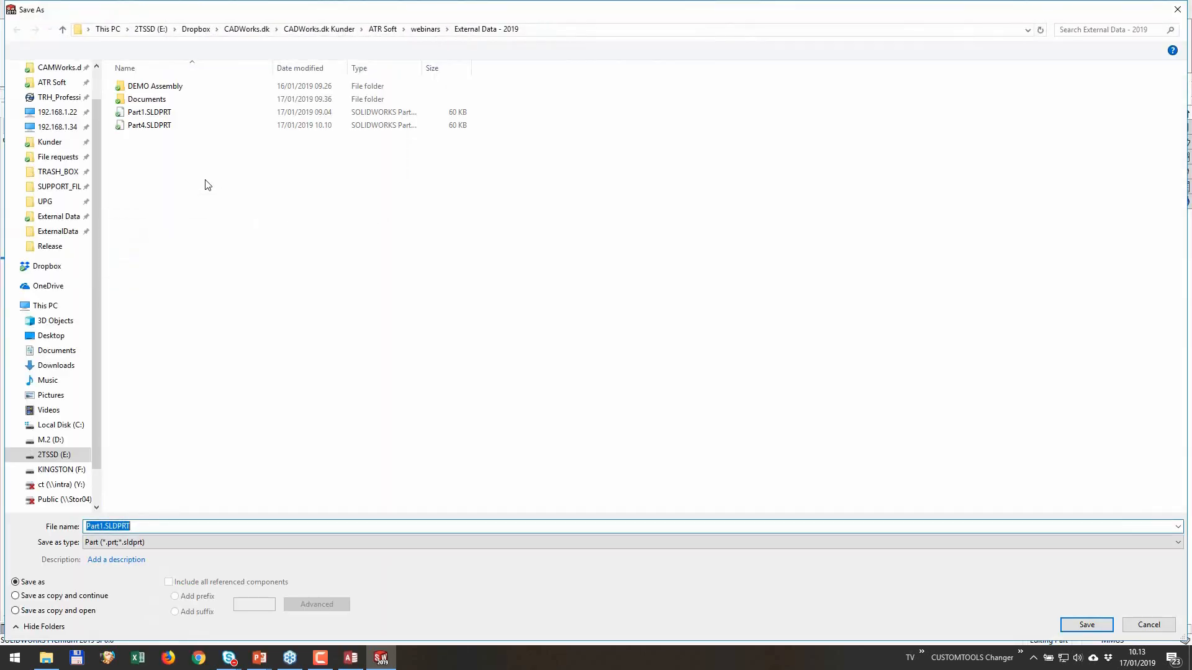
{"action": "left_click", "coordinate": [158, 114]}
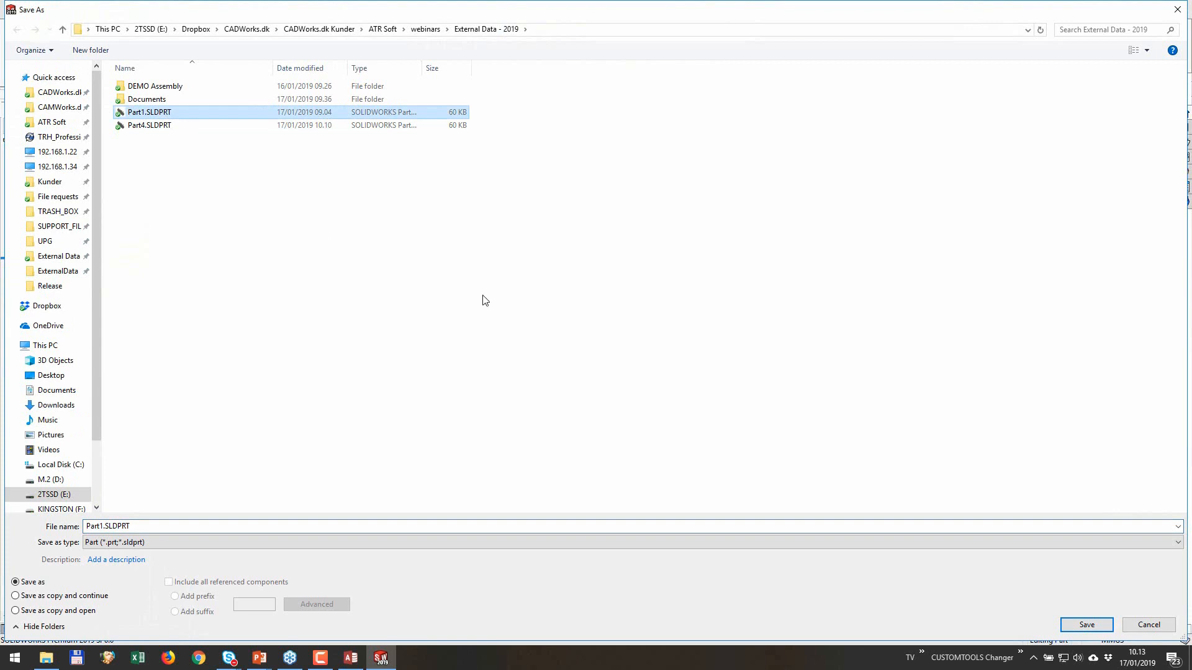
{"action": "left_click", "coordinate": [1092, 629]}
{"action": "left_click", "coordinate": [627, 328]}
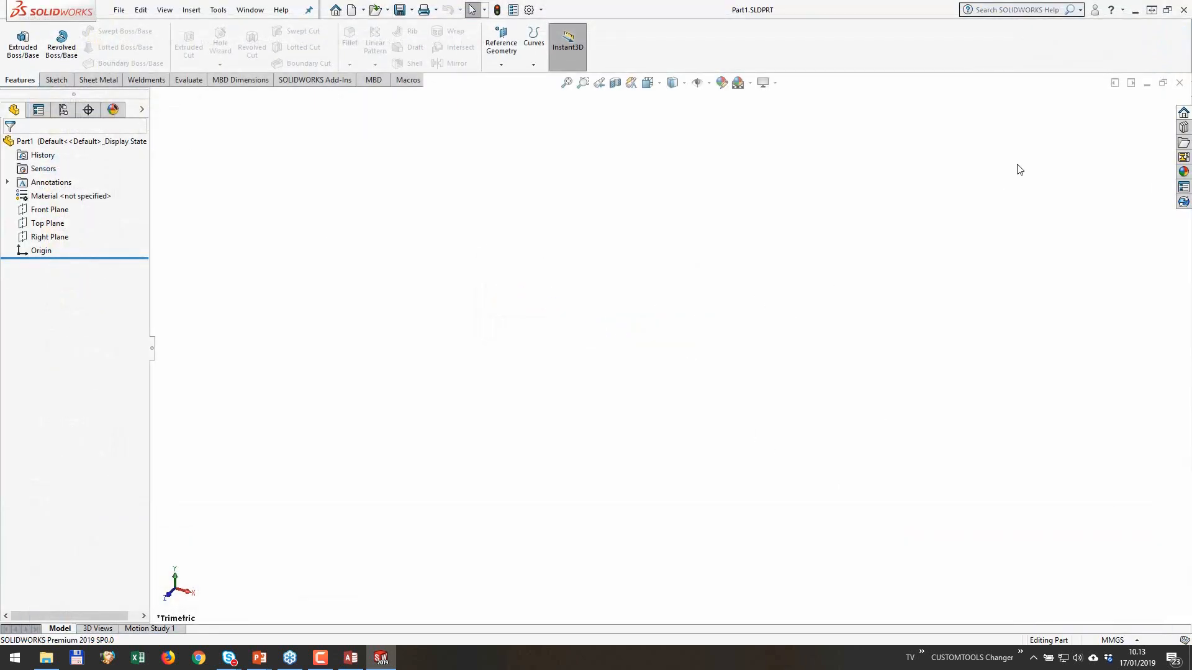
{"action": "left_click", "coordinate": [1180, 83]}
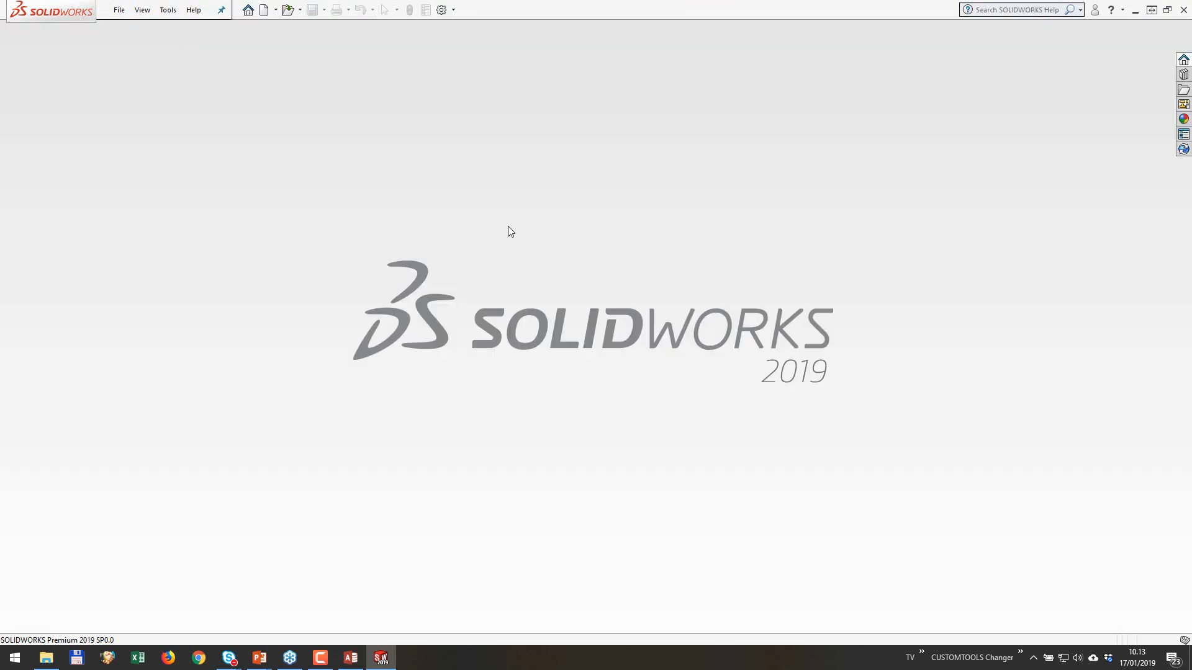
Step: Load the CUSTOMTOOLS 2019 add-in in SOLIDWORKS and log in to the External Data database with the Admin account
{"action": "left_click", "coordinate": [453, 11]}
{"action": "left_click", "coordinate": [467, 41]}
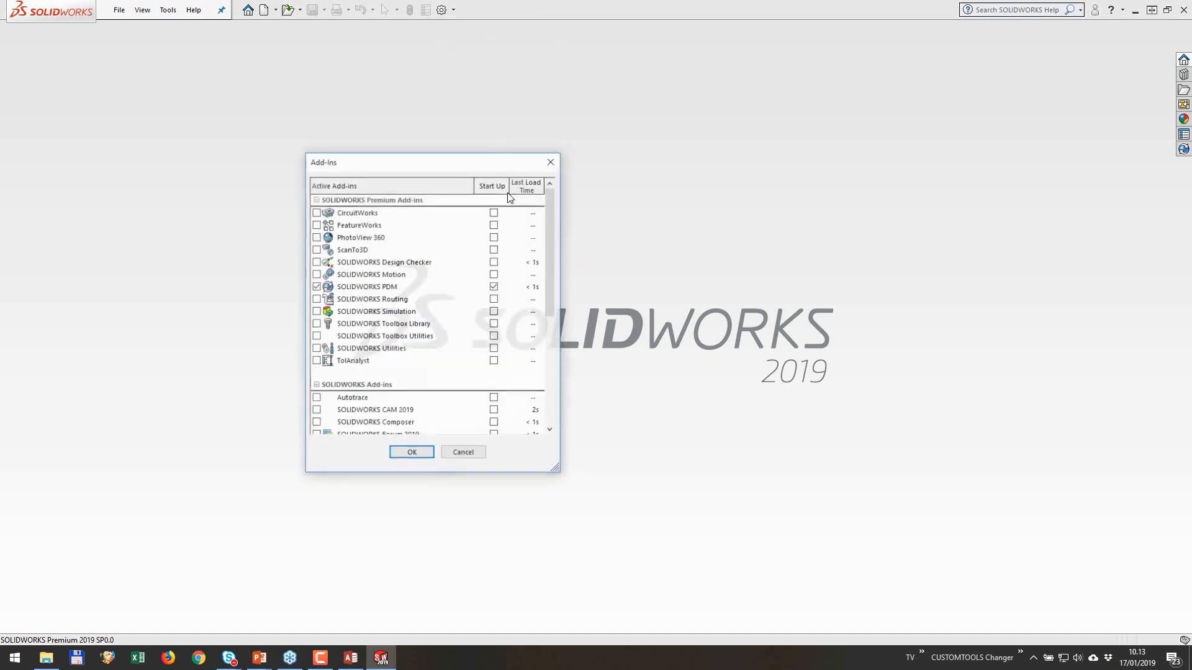
{"action": "scroll", "coordinate": [448, 275], "scroll_direction": "down", "scroll_amount": 5}
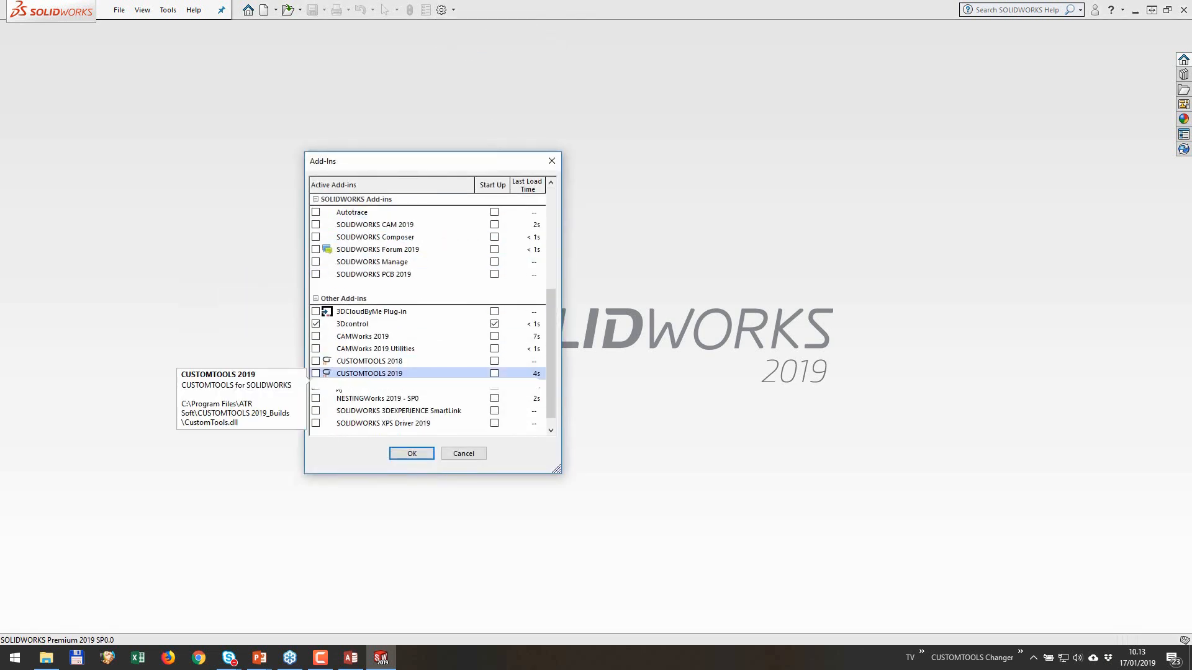
{"action": "left_click", "coordinate": [316, 373]}
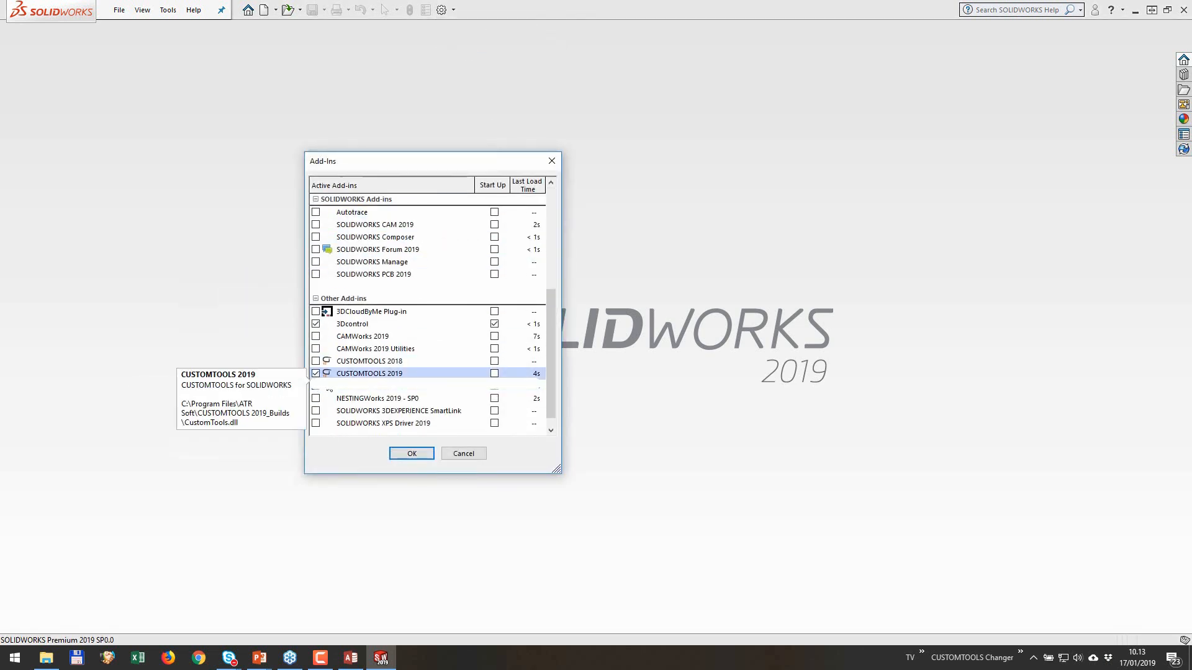
{"action": "left_click", "coordinate": [412, 454]}
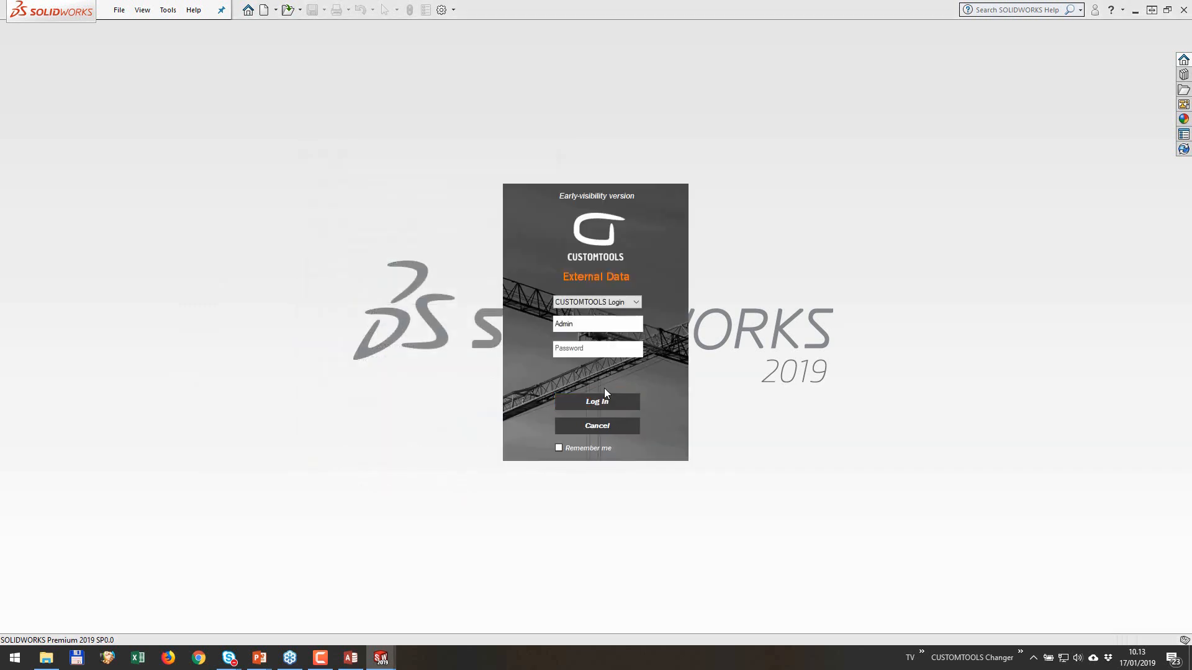
{"action": "left_click", "coordinate": [597, 402]}
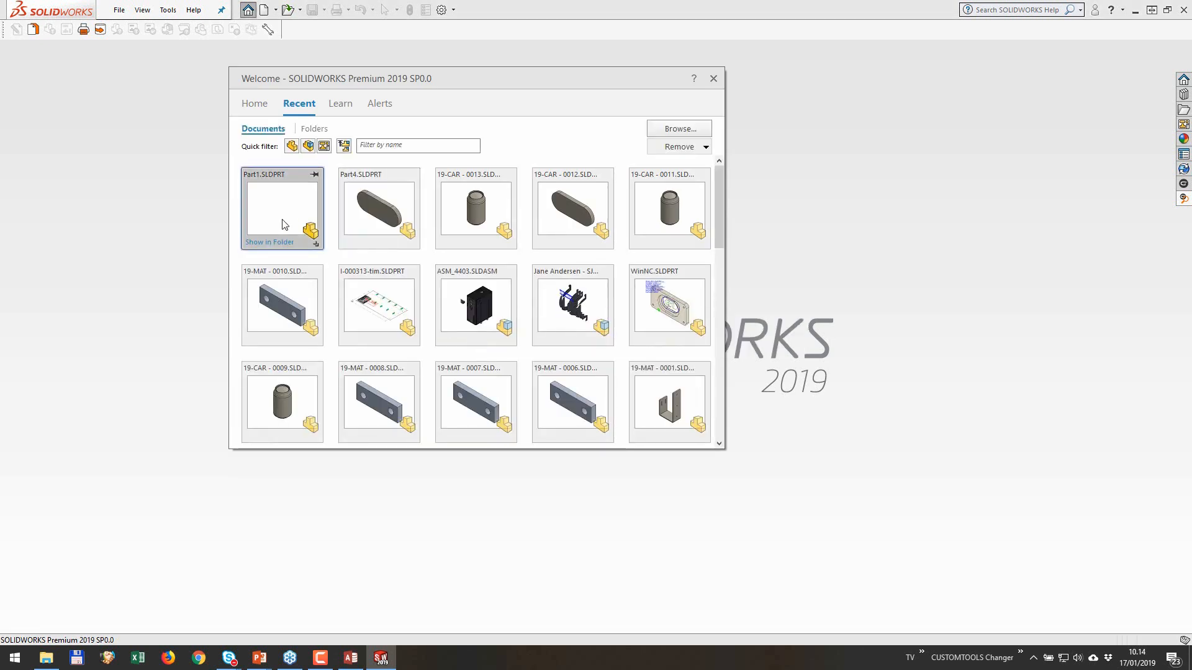
Step: Open the recent Part1.SLDPRT and review its file-level custom properties without changing them
{"action": "left_click", "coordinate": [285, 224]}
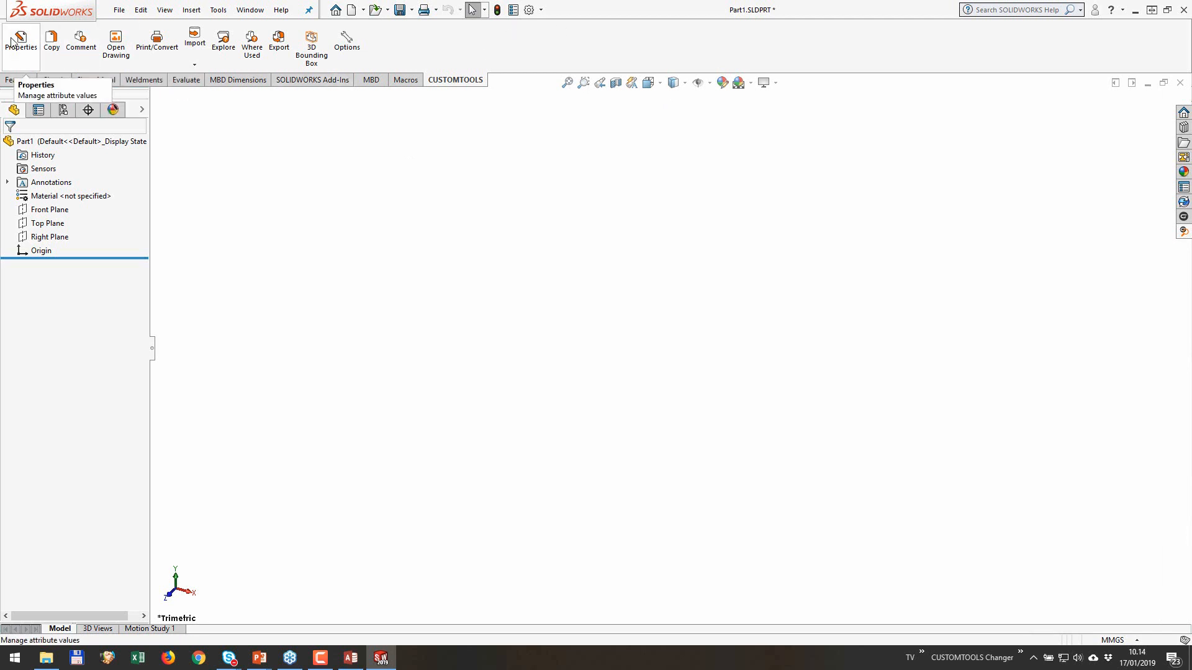
{"action": "left_click", "coordinate": [512, 10]}
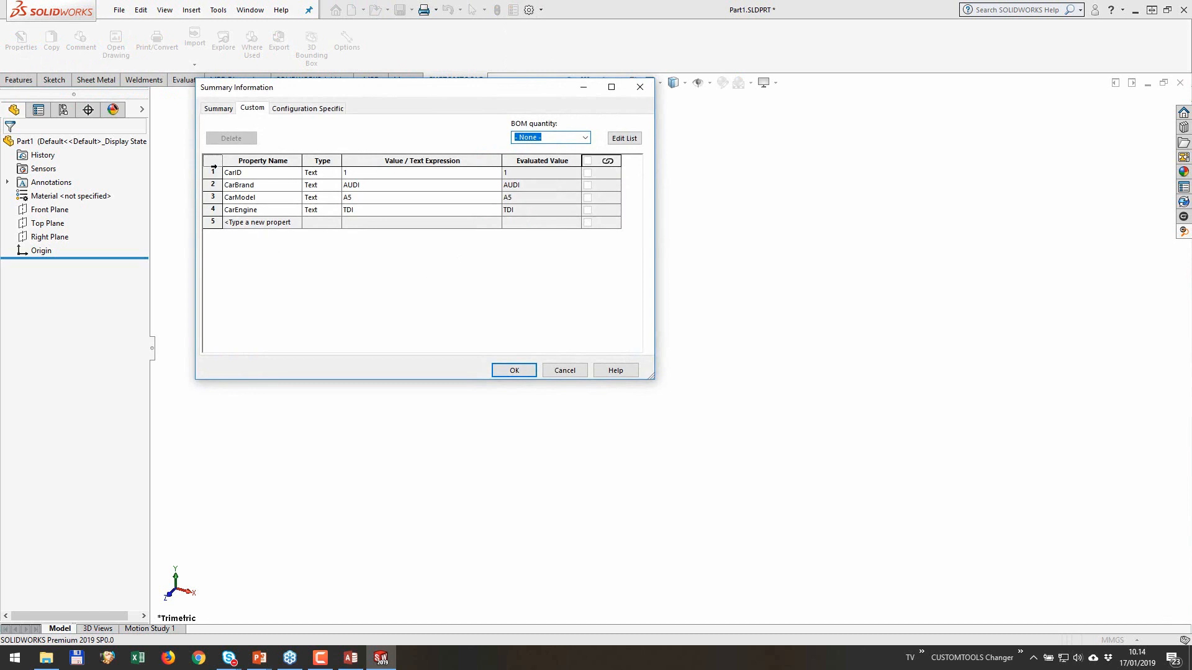
{"action": "left_click_drag", "start_coordinate": [213, 172], "coordinate": [213, 210]}
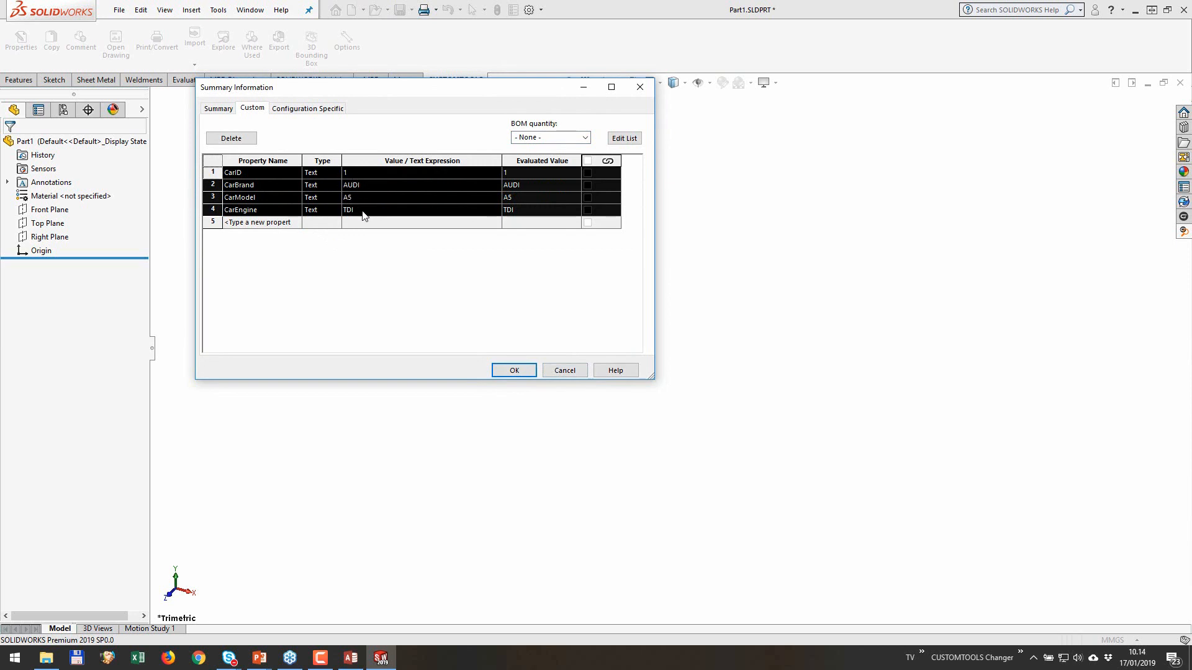
{"action": "left_click", "coordinate": [566, 372]}
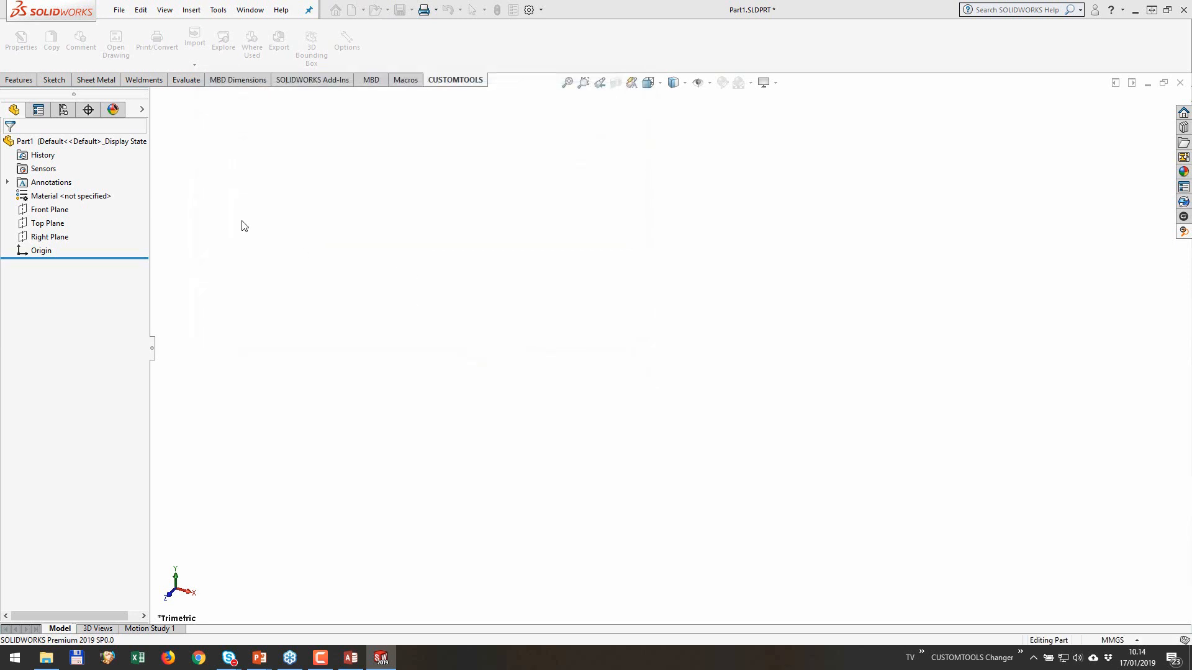
Step: Check the part's CUSTOMTOOLS properties under the Cars classification, cancel the property changes, and close the part
{"action": "left_click", "coordinate": [13, 45]}
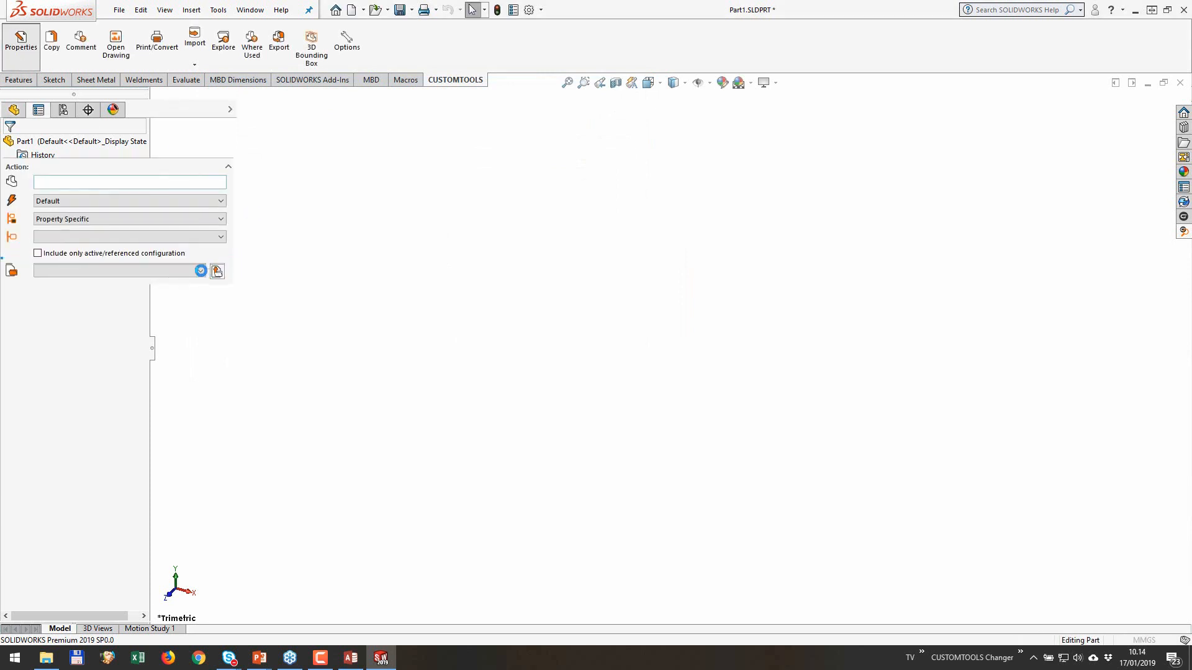
{"action": "left_click", "coordinate": [159, 204]}
{"action": "left_click", "coordinate": [138, 231]}
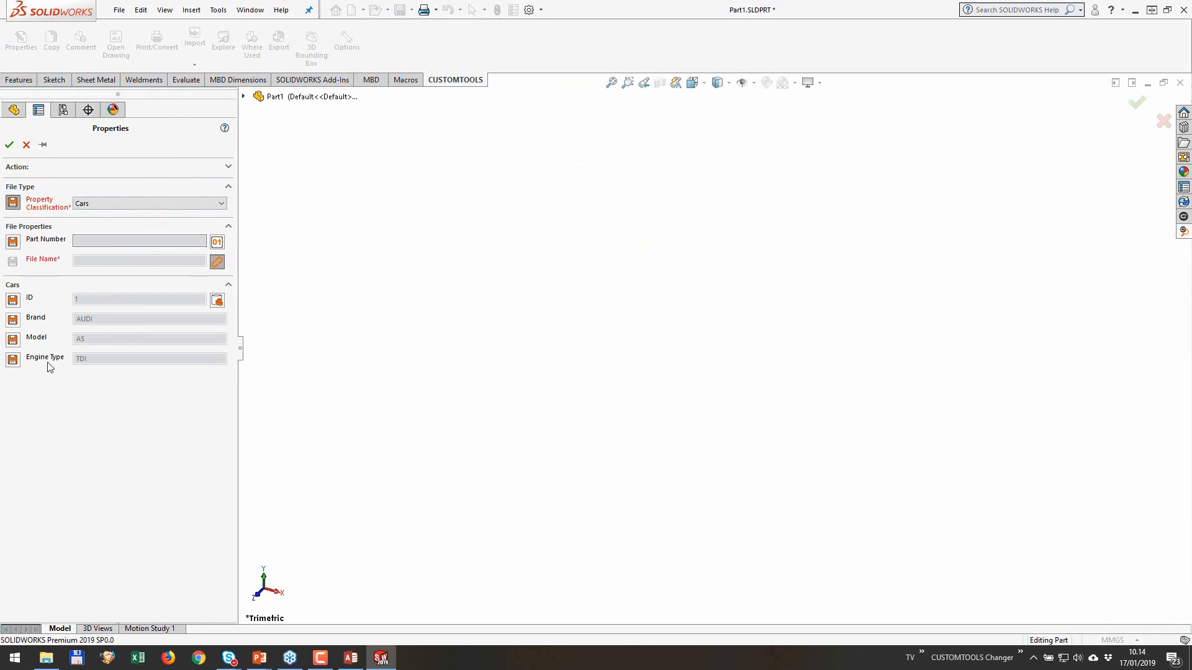
{"action": "left_click", "coordinate": [25, 145]}
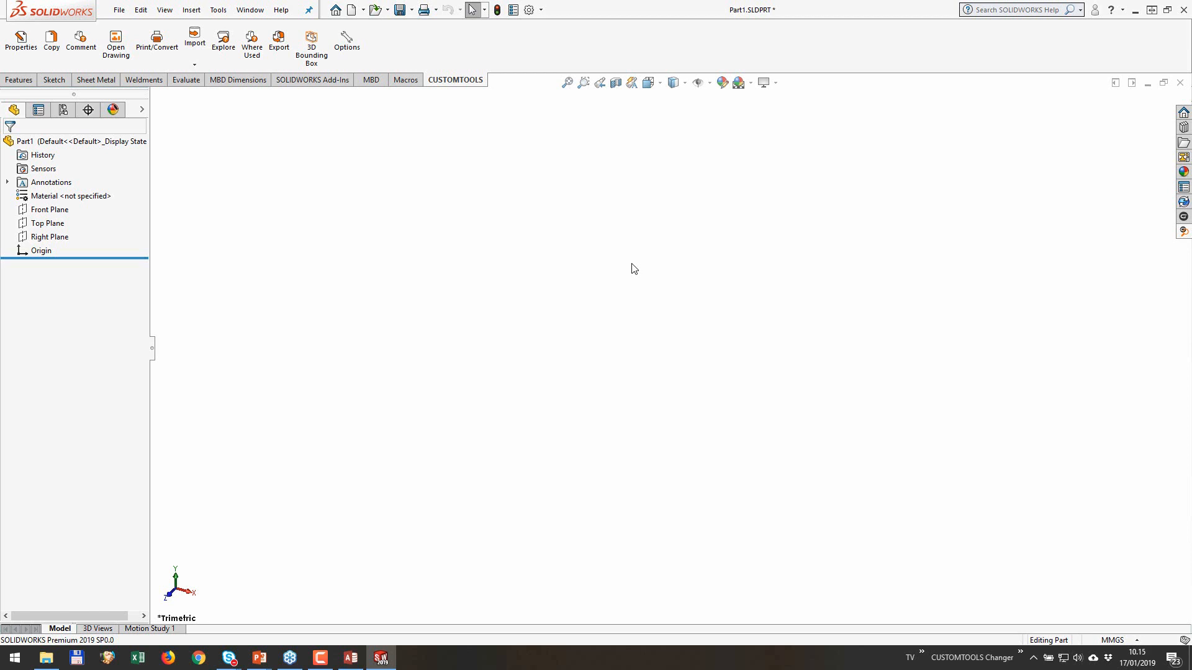
{"action": "left_click", "coordinate": [1180, 83]}
{"action": "left_click", "coordinate": [622, 336]}
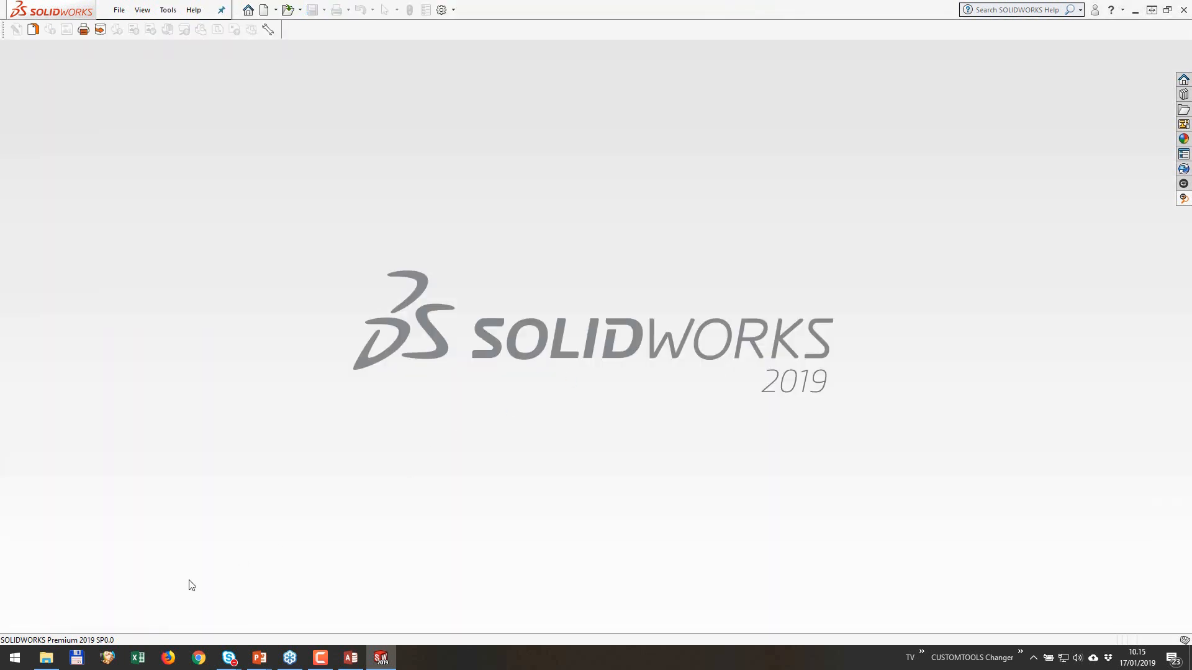
Step: Launch CUSTOMTOOLS 2019 Administration from the ExternalData folder and show the External Databases of the External Data database
{"action": "left_click", "coordinate": [46, 658]}
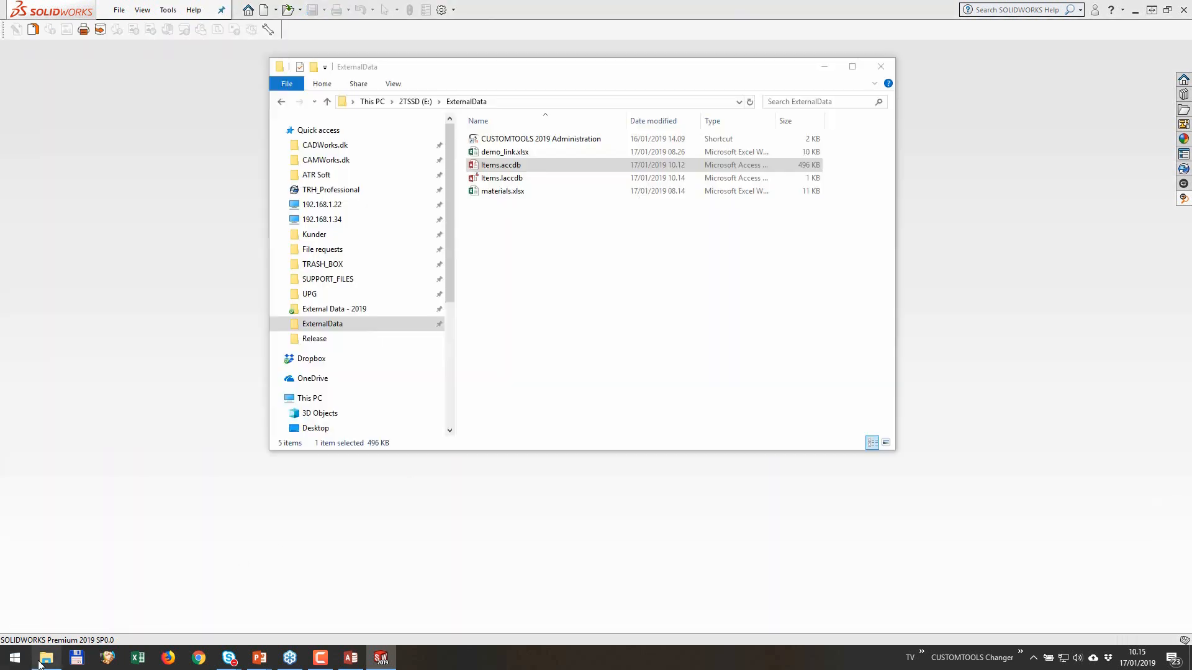
{"action": "double_click", "coordinate": [581, 138]}
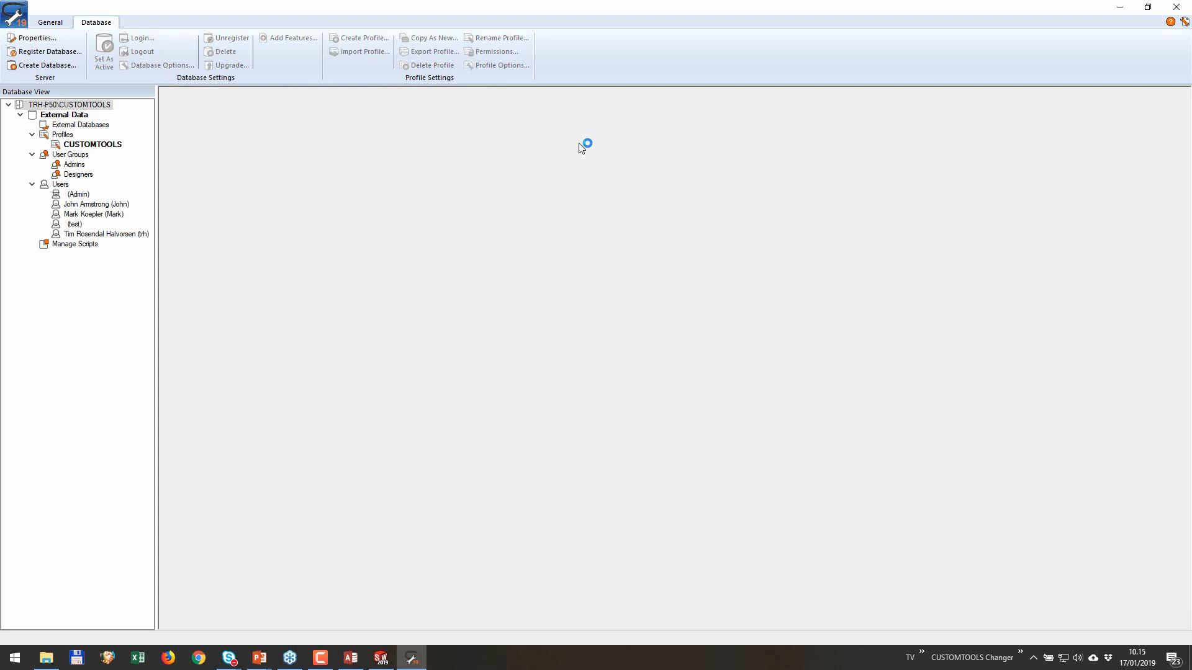
{"action": "left_click", "coordinate": [81, 125]}
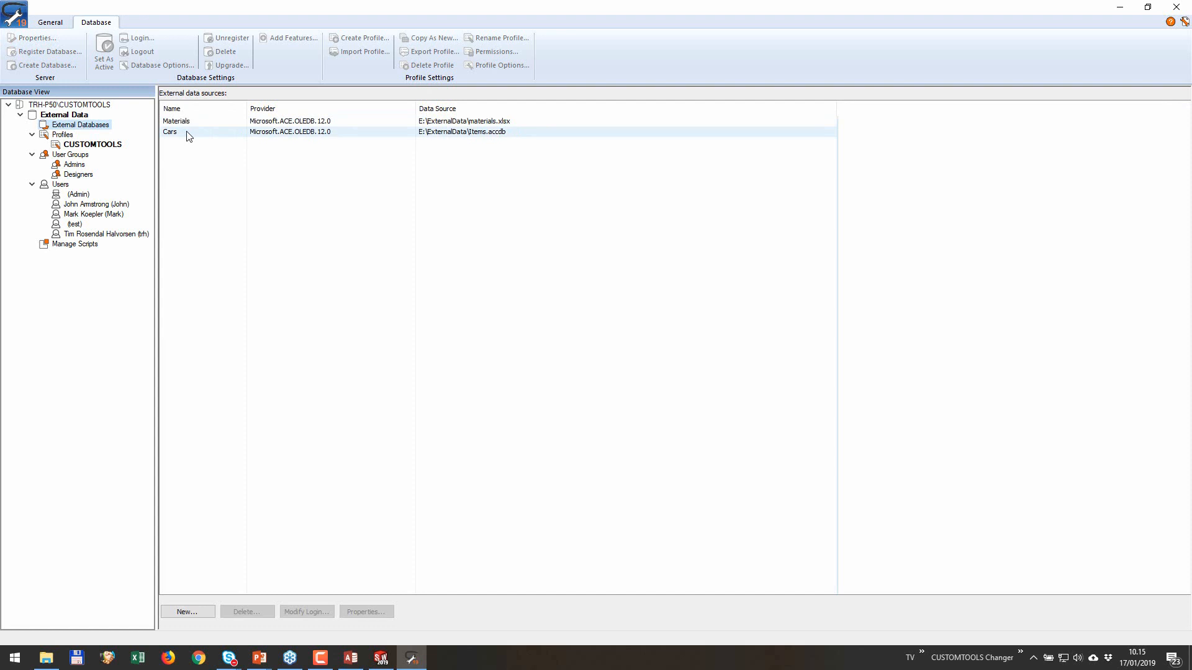
Step: Copy the full path of demo_link.xlsx from the ExternalData folder in File Explorer, and return to CUSTOMTOOLS Administration
{"action": "left_click", "coordinate": [54, 659]}
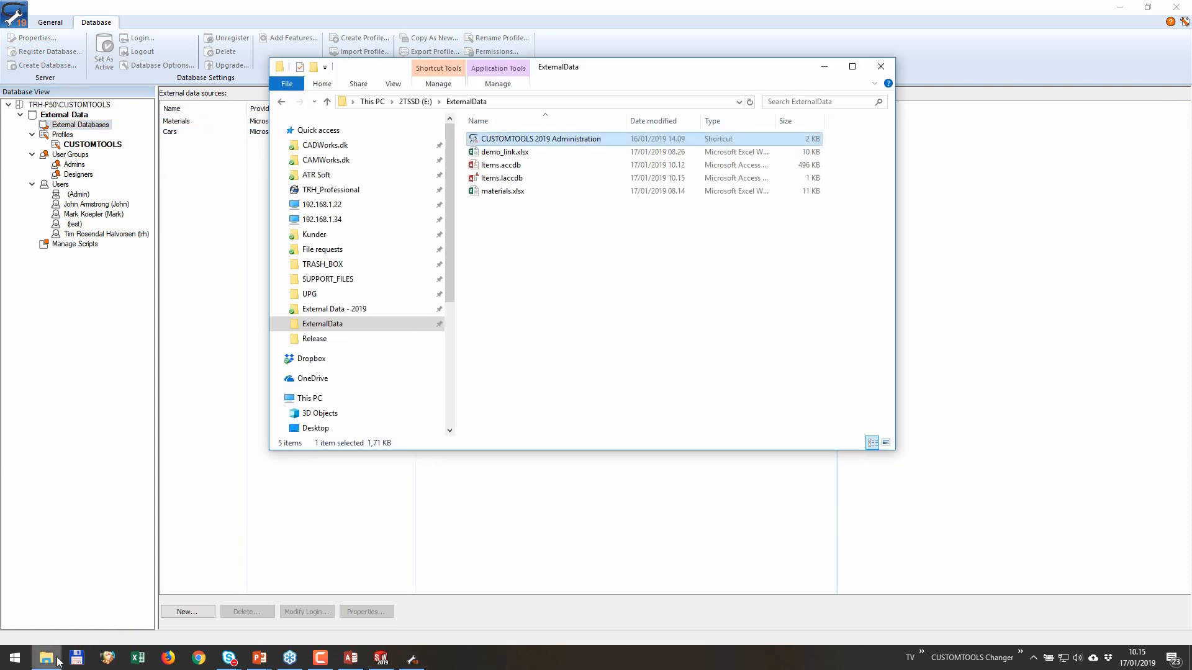
{"action": "left_click", "coordinate": [507, 153]}
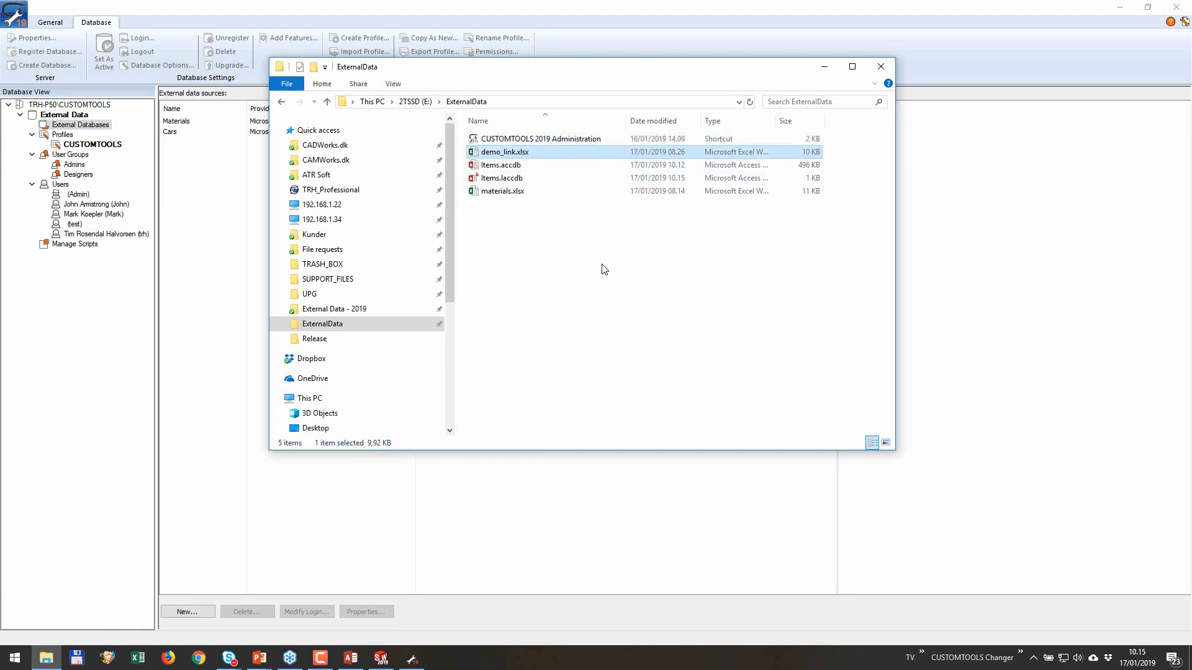
{"action": "right_click", "coordinate": [498, 153]}
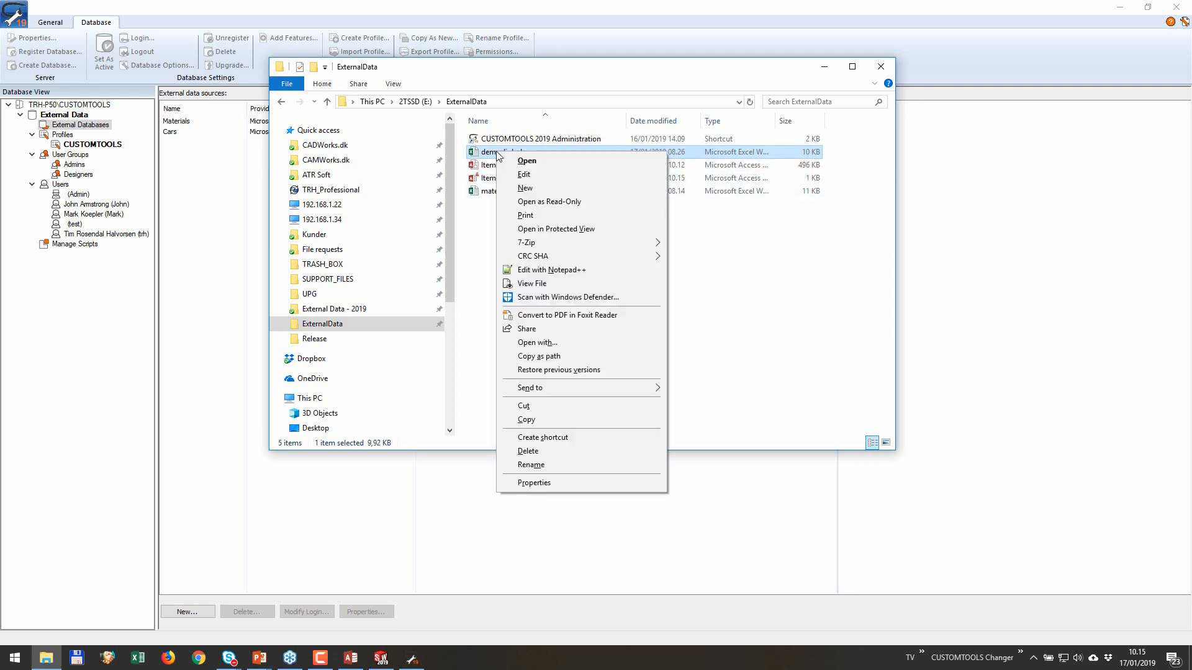
{"action": "left_click", "coordinate": [545, 357]}
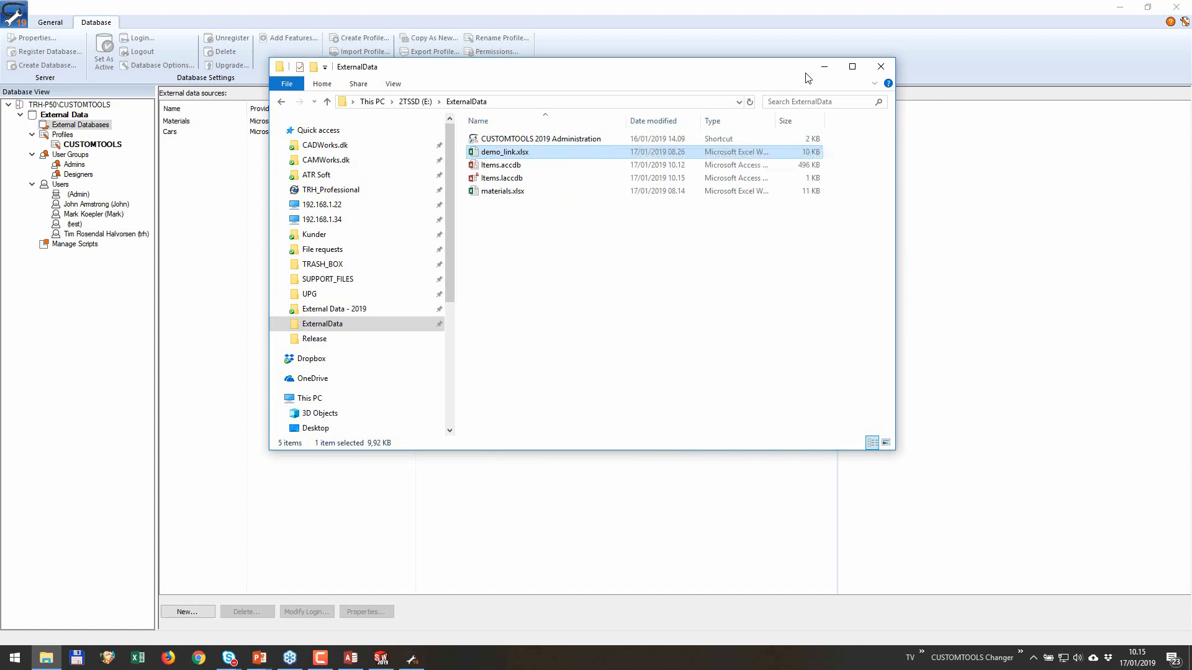
{"action": "left_click", "coordinate": [824, 67]}
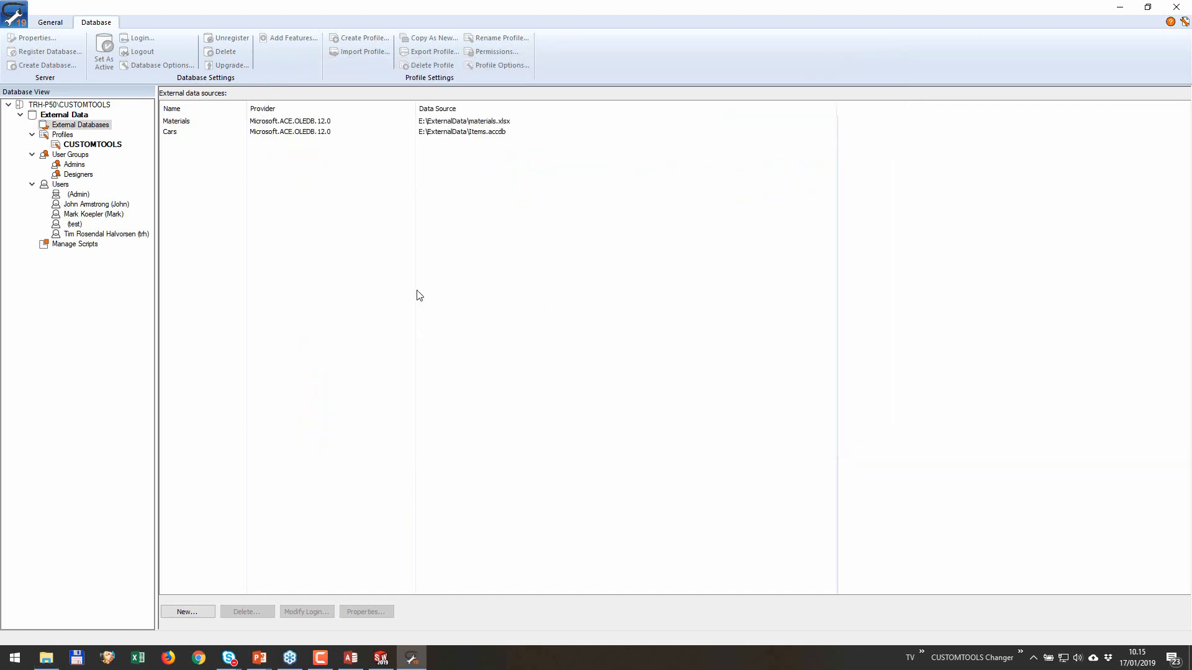
Step: Start a new external data source named Demo with the Microsoft Office 12.0 Access Database Engine OLE DB Provider
{"action": "left_click", "coordinate": [188, 613]}
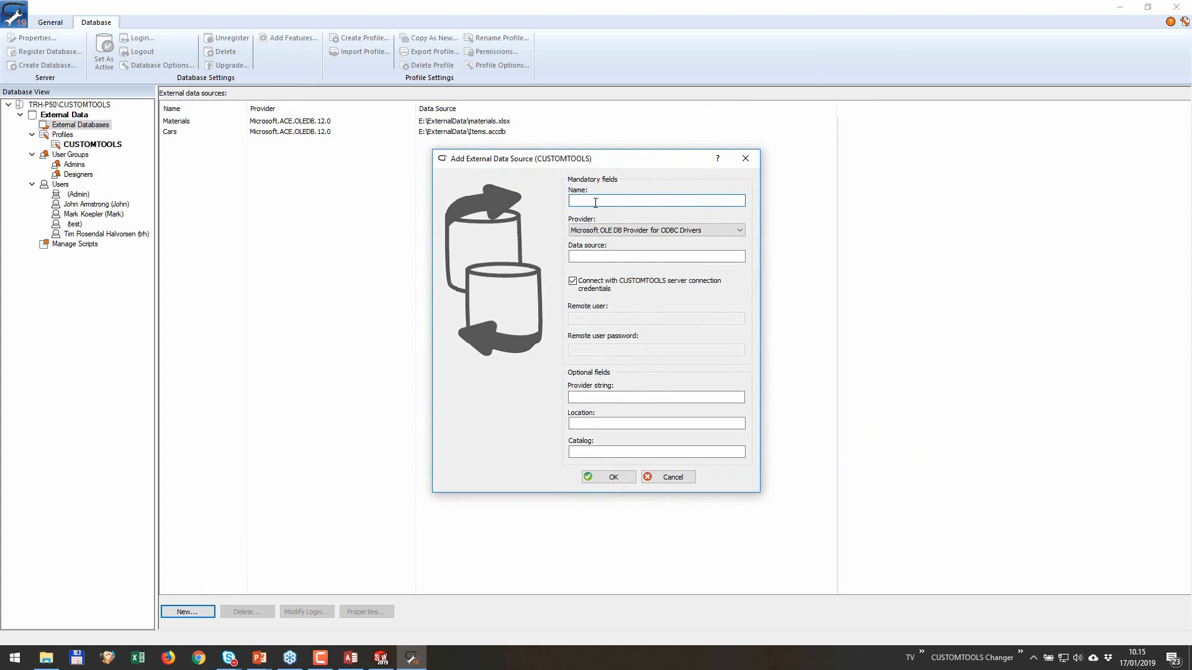
{"action": "type", "text": "Demo"}
{"action": "left_click", "coordinate": [623, 234]}
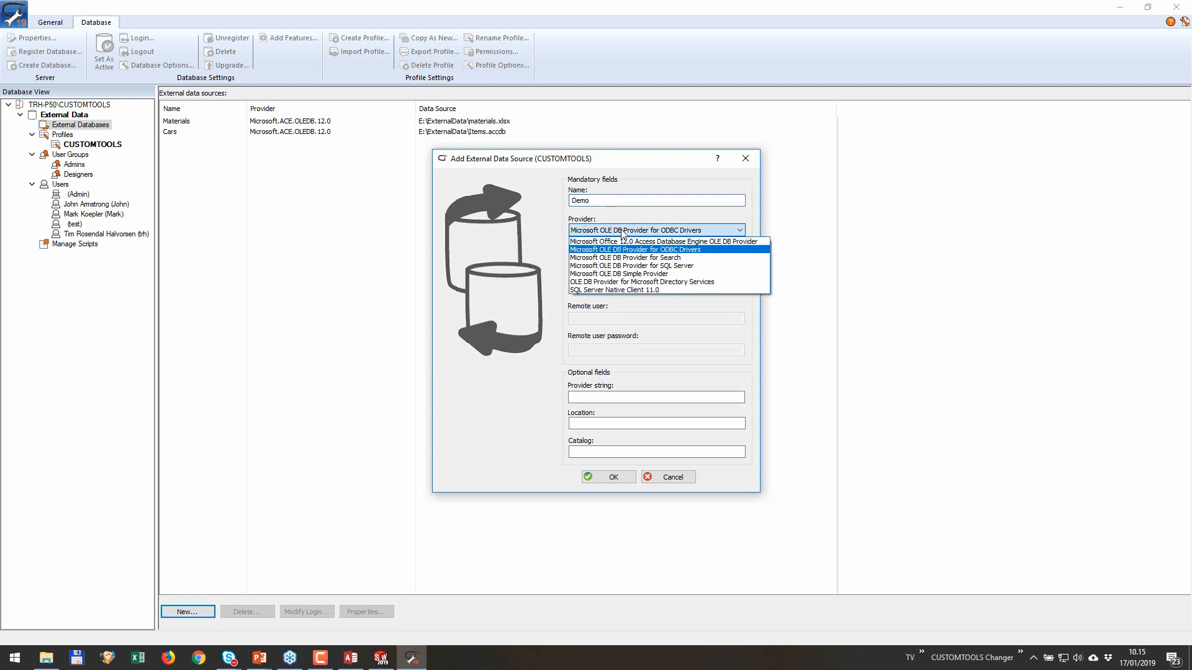
{"action": "left_click", "coordinate": [650, 242]}
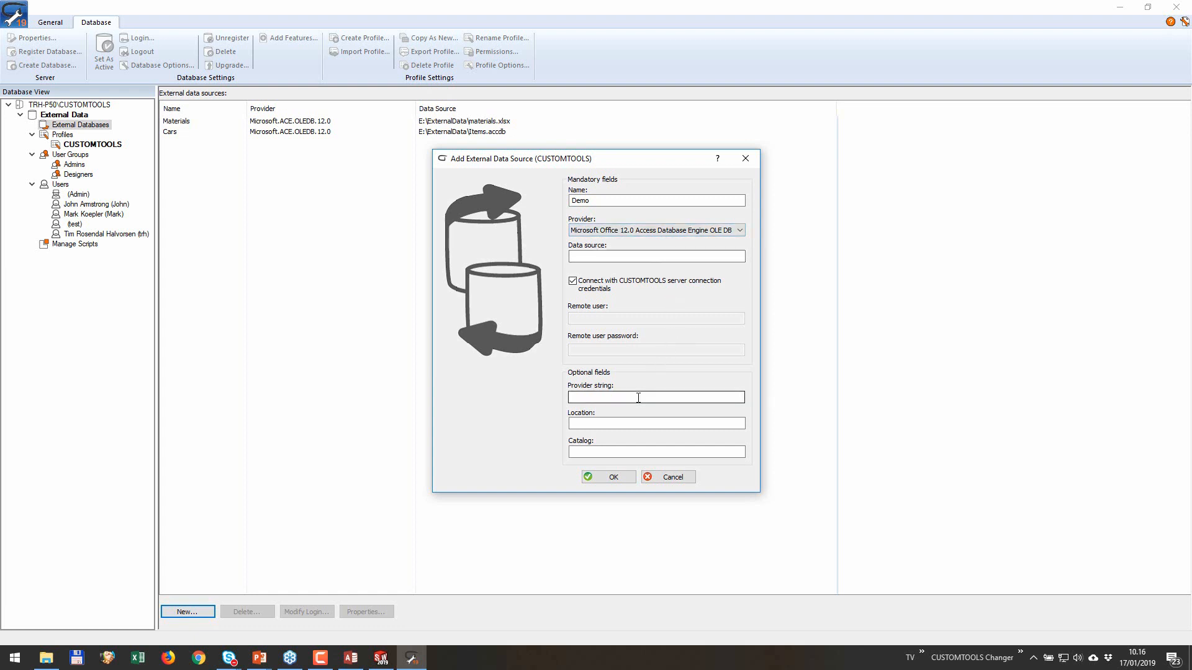
Step: Set the data source to E:\ExternalData\demo_link.xlsx and the provider string to Excel 12.0, and create the Demo source
{"action": "left_click", "coordinate": [636, 256]}
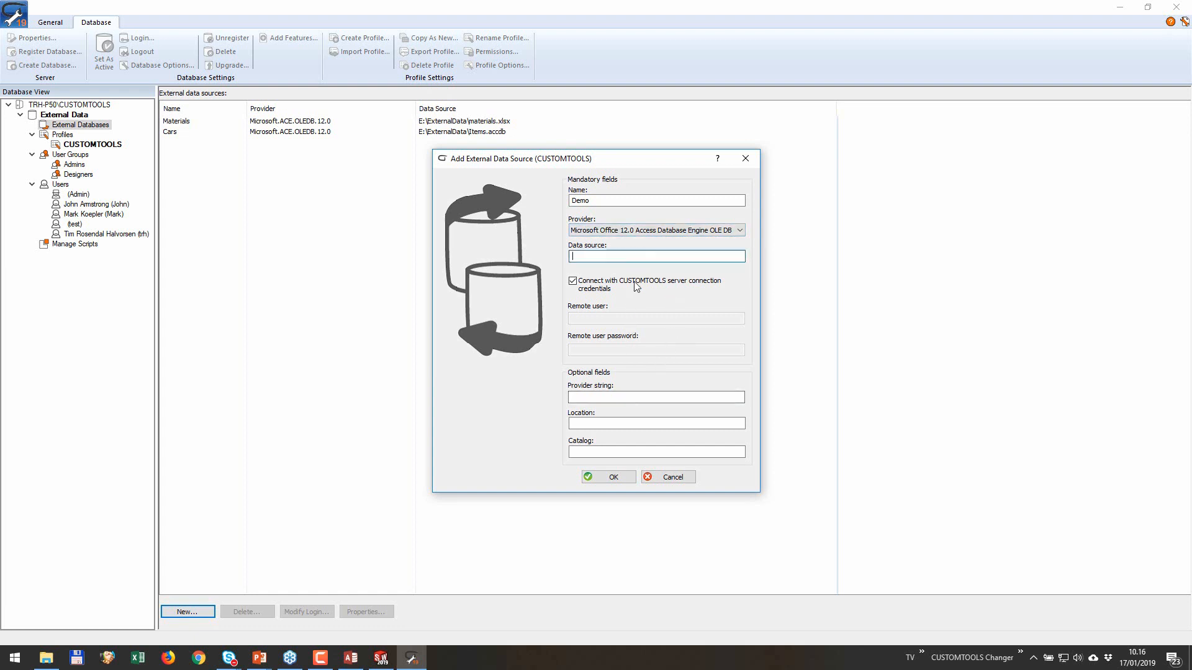
{"action": "key", "text": "ctrl+v"}
{"action": "left_click", "coordinate": [576, 257]}
{"action": "key", "text": "BackSpace"}
{"action": "left_click", "coordinate": [580, 399]}
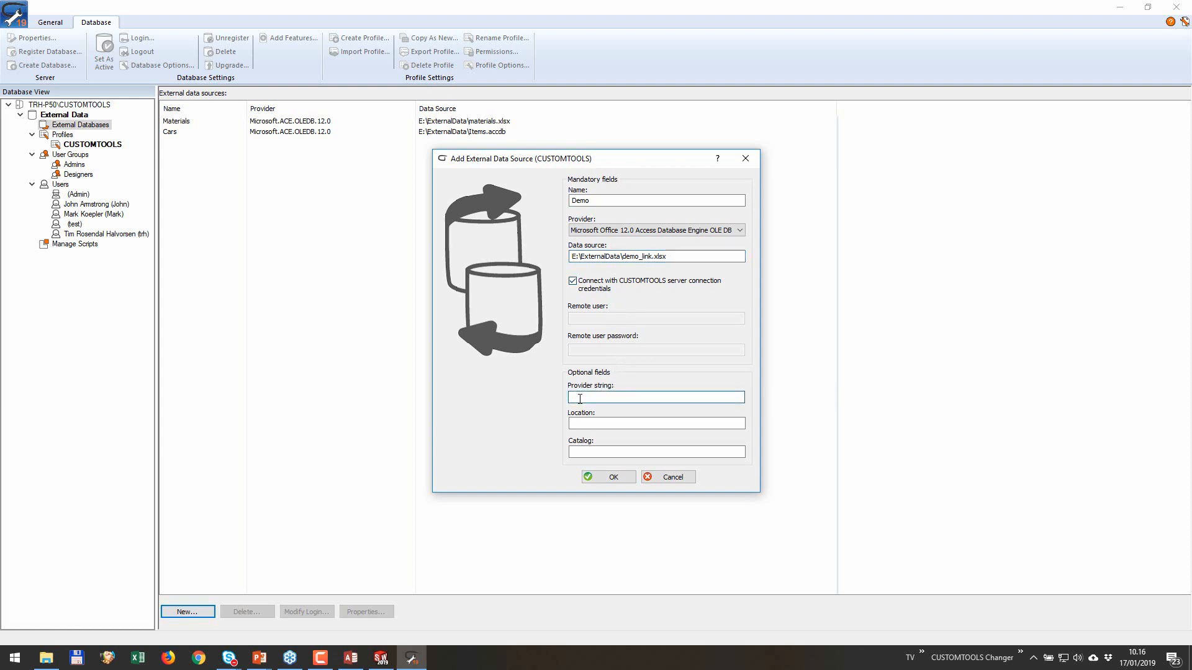
{"action": "type", "text": "Excel 12.0"}
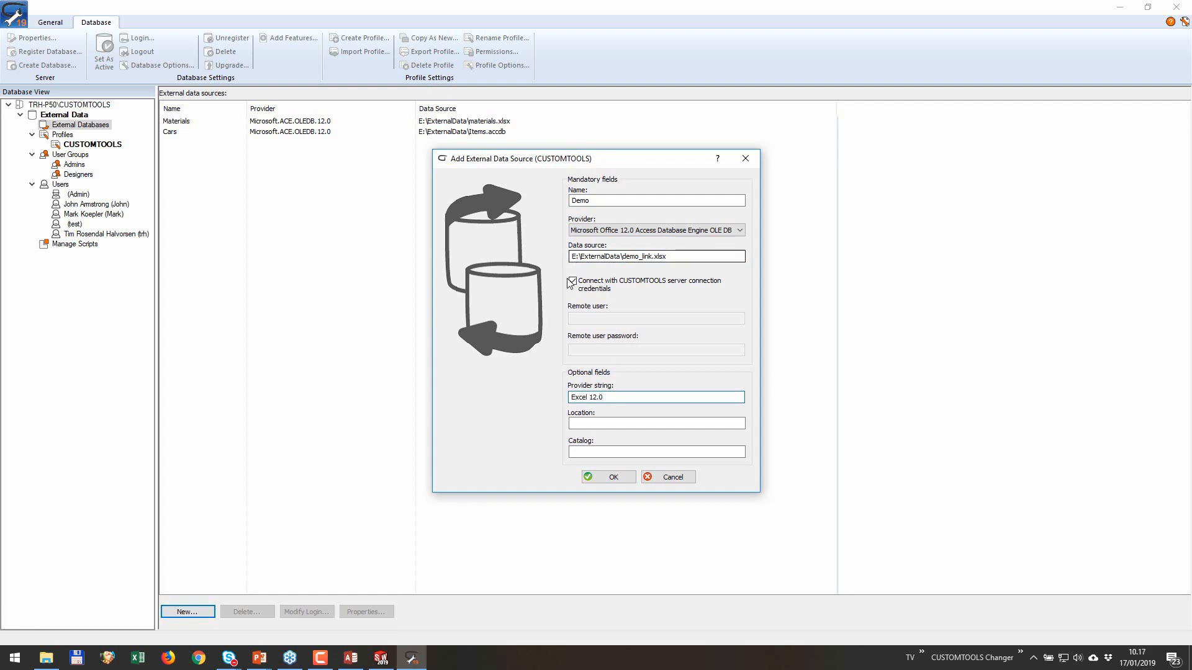
{"action": "left_click", "coordinate": [613, 478]}
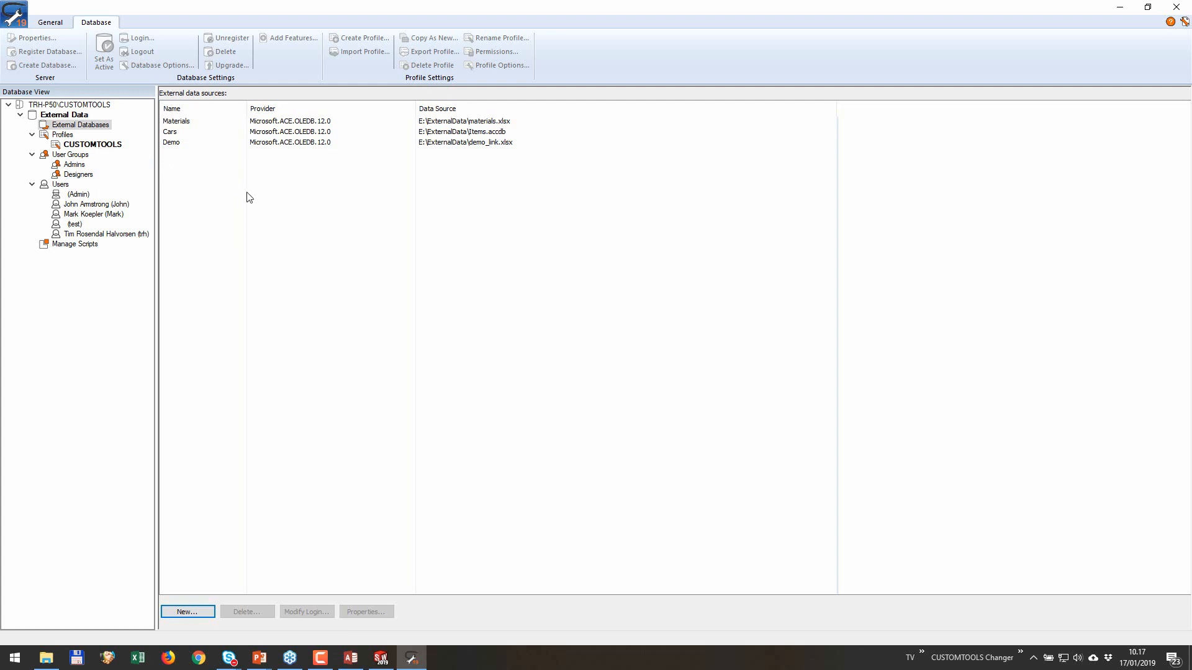
Step: Close CUSTOMTOOLS Administration and show the Database Search Groups in the CUSTOMTOOLS profile options within SOLIDWORKS
{"action": "left_click", "coordinate": [1176, 6]}
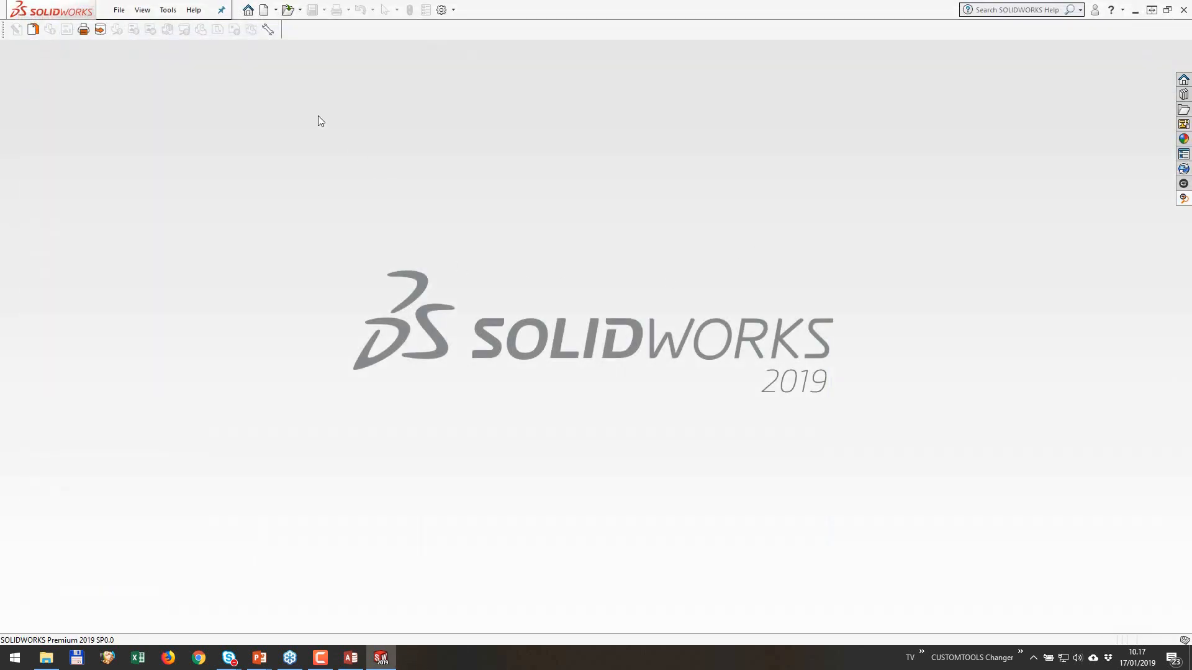
{"action": "left_click", "coordinate": [268, 29]}
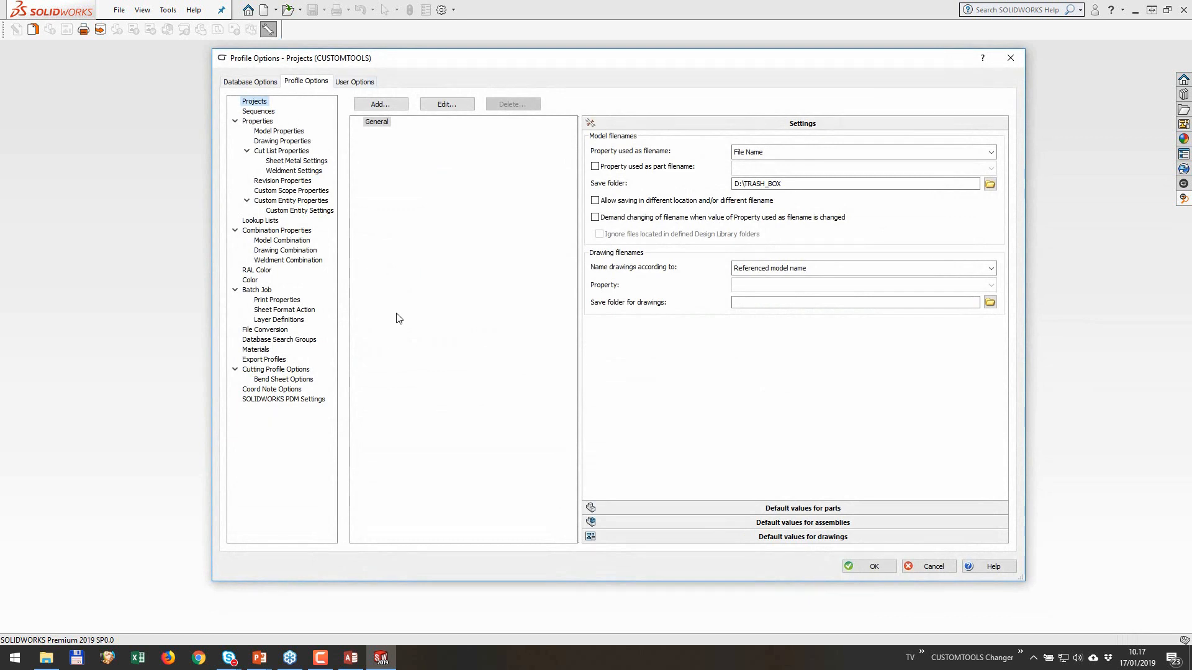
{"action": "left_click", "coordinate": [303, 341]}
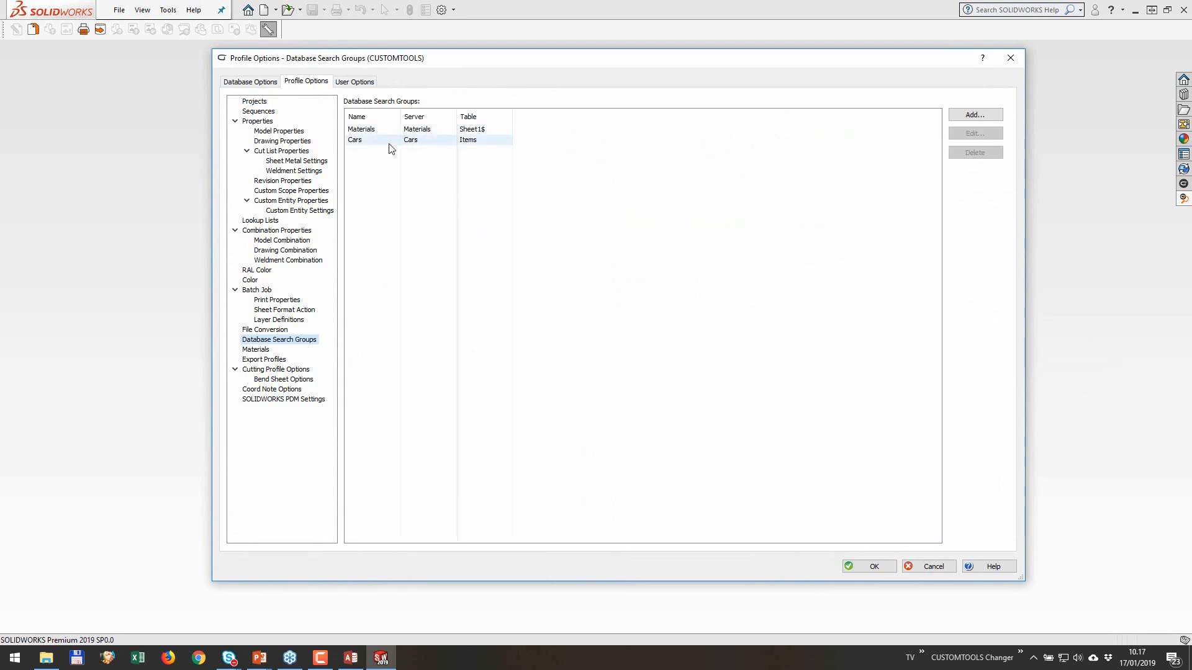
Step: Add a database search group named Demo and expand the Demo source to list its item tables
{"action": "left_click", "coordinate": [994, 115]}
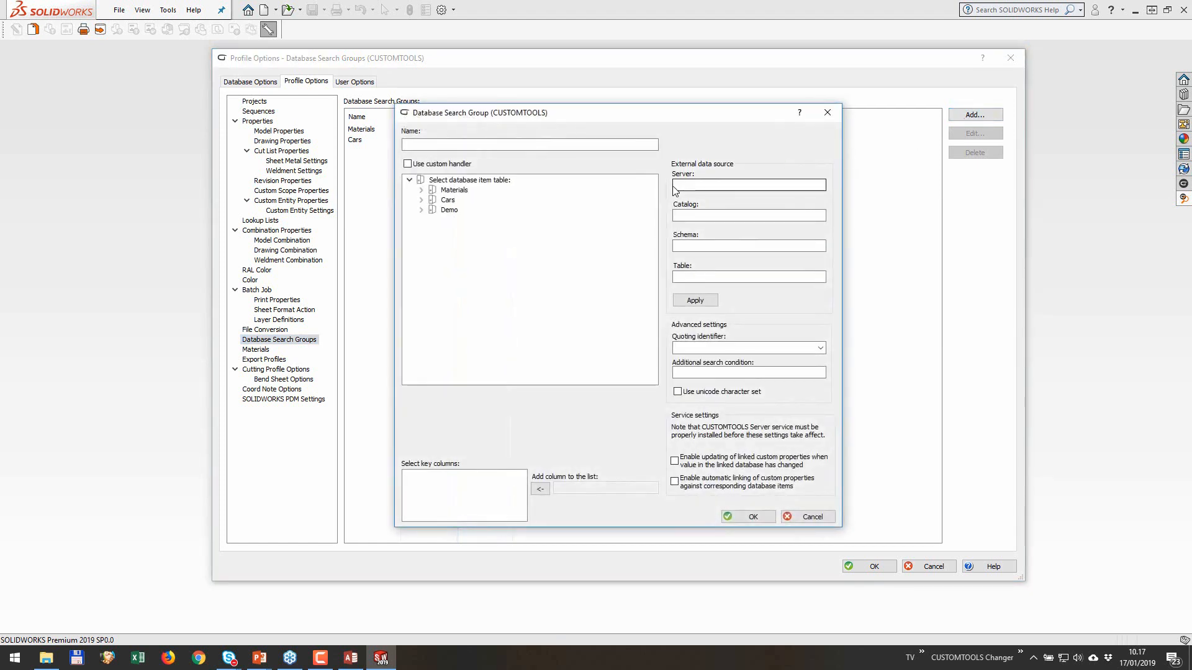
{"action": "left_click", "coordinate": [523, 146]}
{"action": "left_click", "coordinate": [434, 144]}
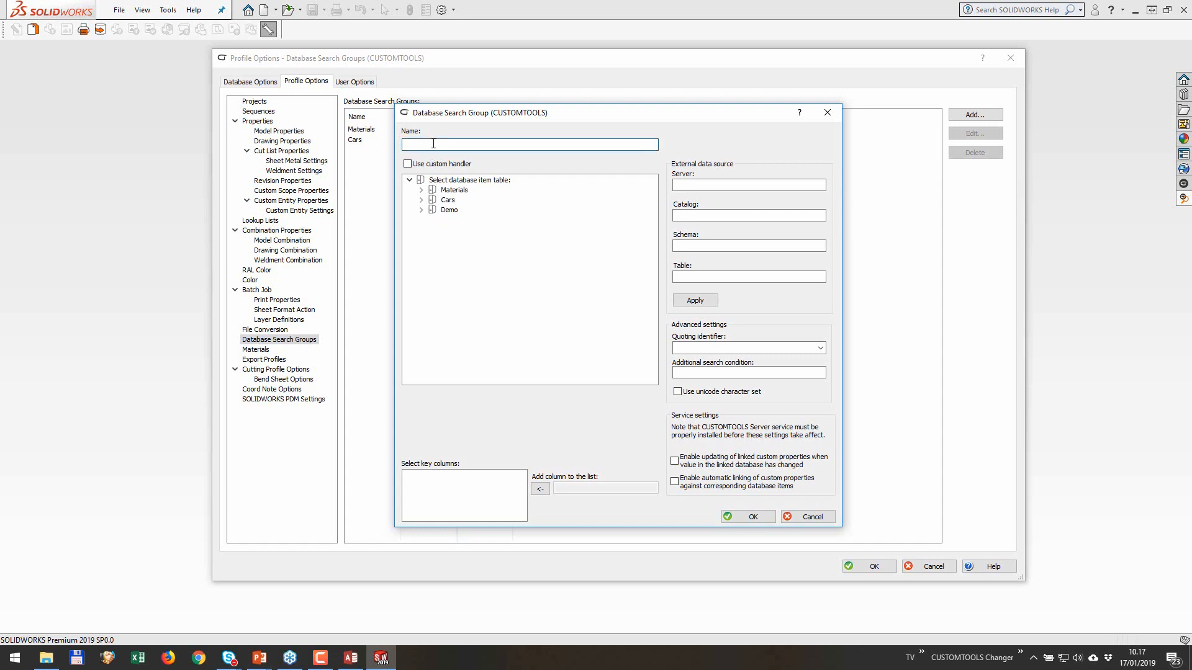
{"action": "type", "text": "Demo"}
{"action": "left_click", "coordinate": [422, 210]}
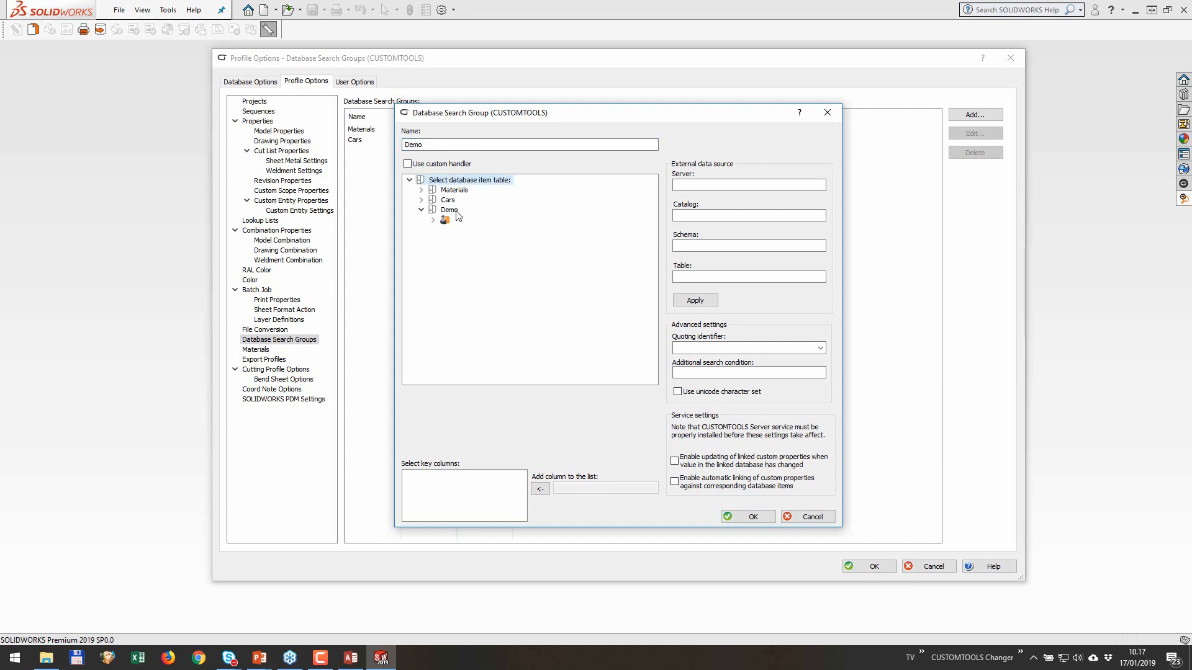
{"action": "left_click", "coordinate": [432, 220]}
Step: Open demo_link.xlsx from the ExternalData folder, examine its accounts and projects sheets, then close it and return to the search group settings
{"action": "left_click", "coordinate": [50, 659]}
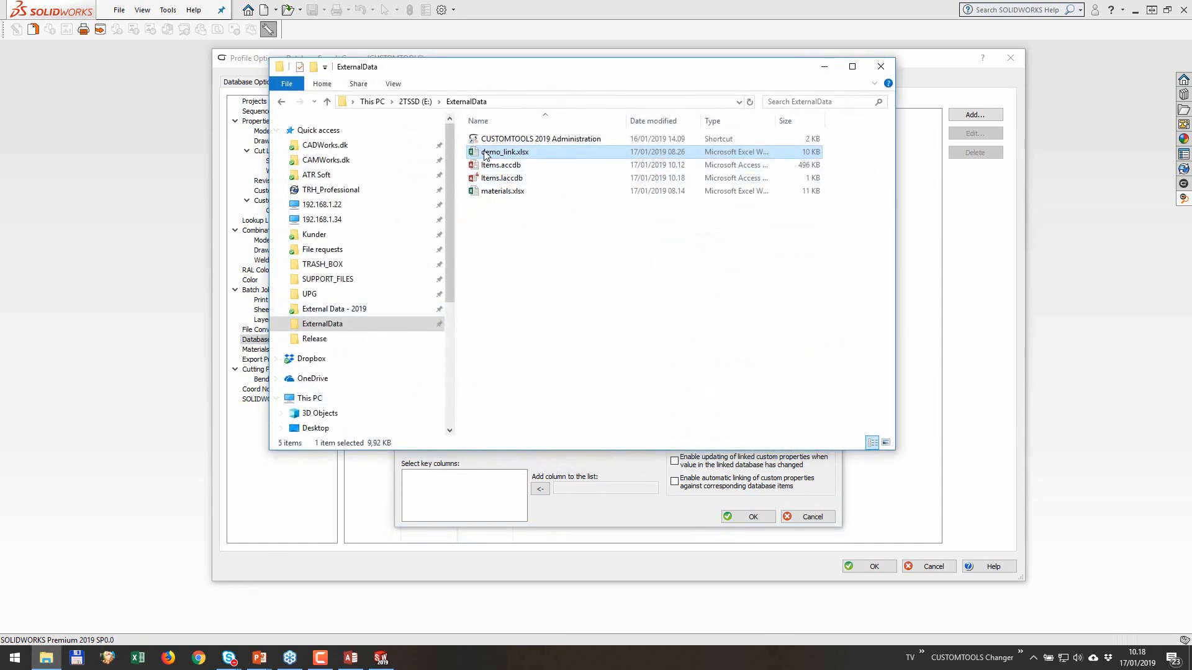
{"action": "double_click", "coordinate": [485, 154]}
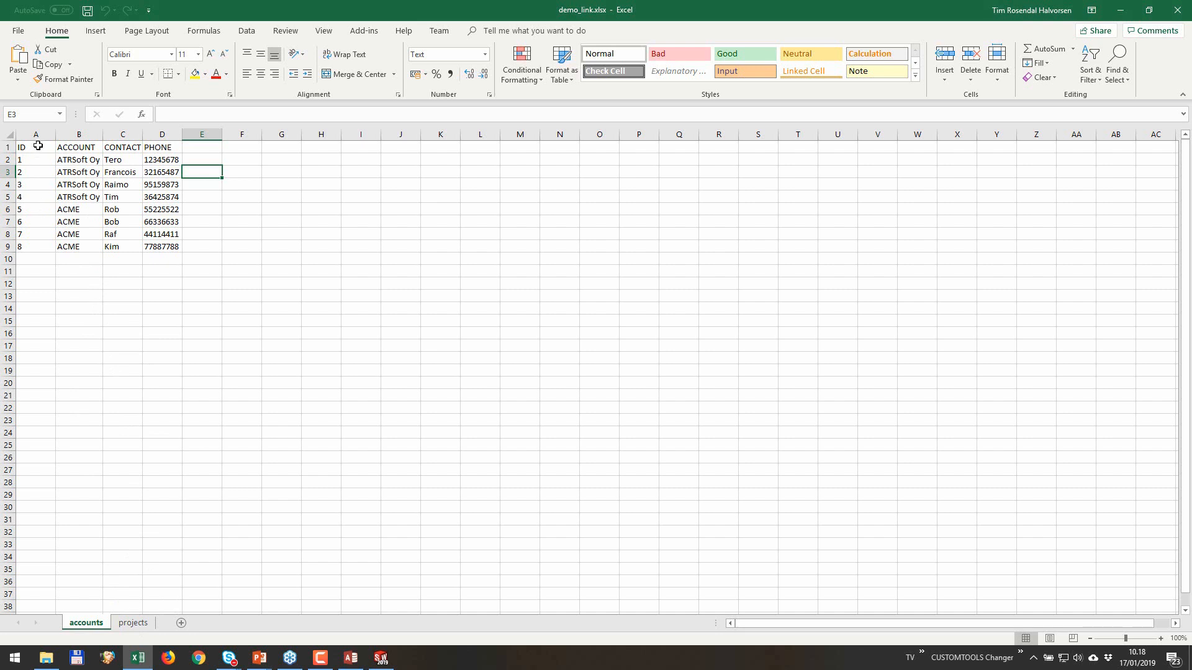
{"action": "left_click", "coordinate": [141, 623]}
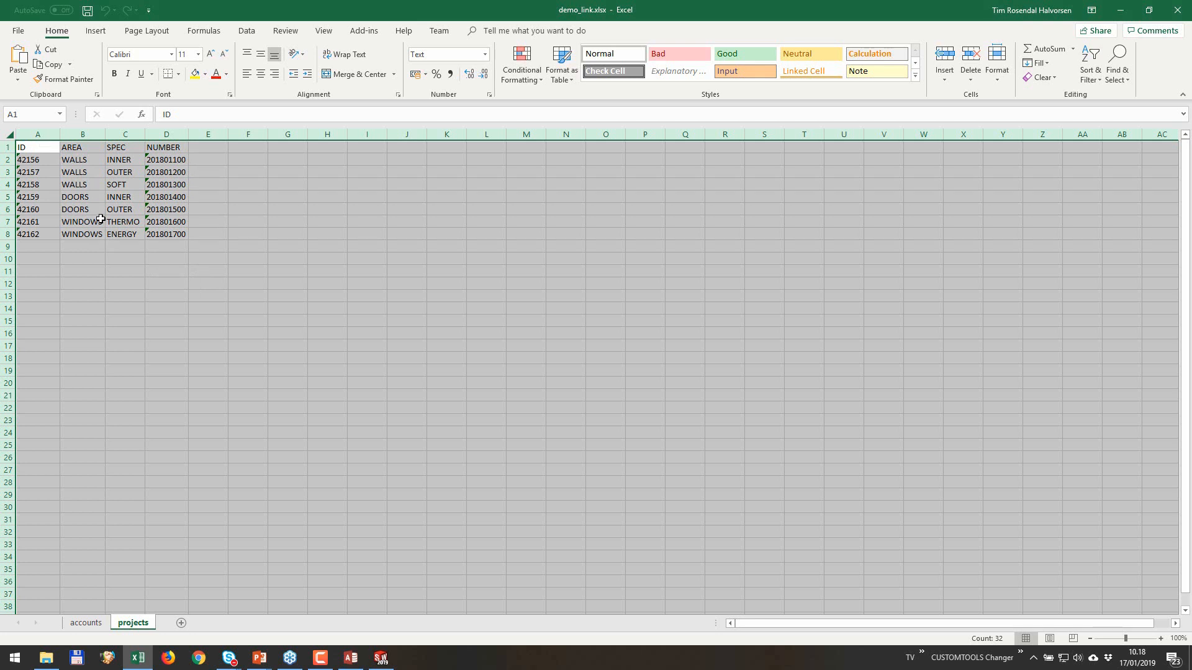
{"action": "left_click", "coordinate": [8, 197]}
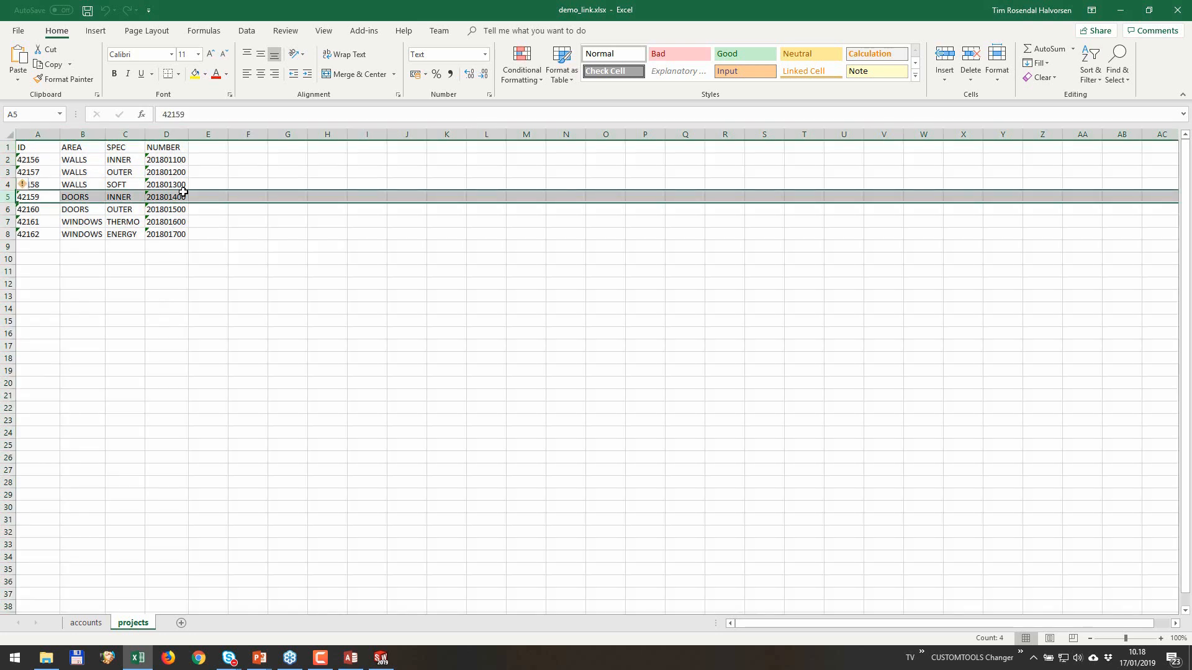
{"action": "left_click", "coordinate": [167, 134]}
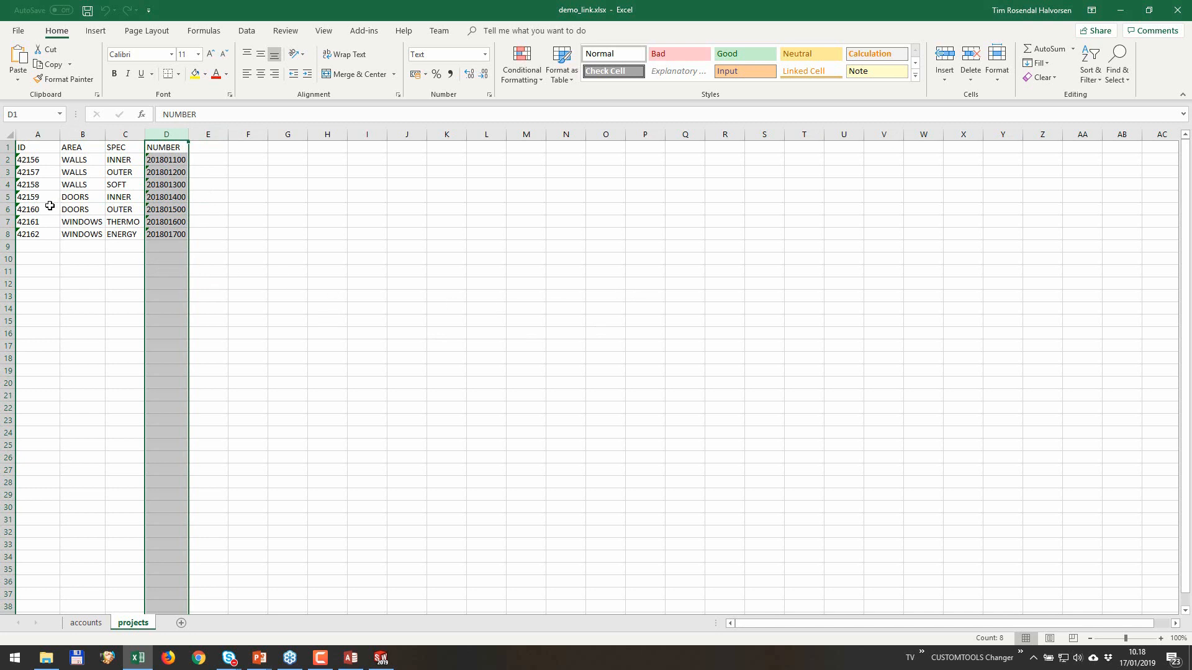
{"action": "left_click", "coordinate": [1177, 10]}
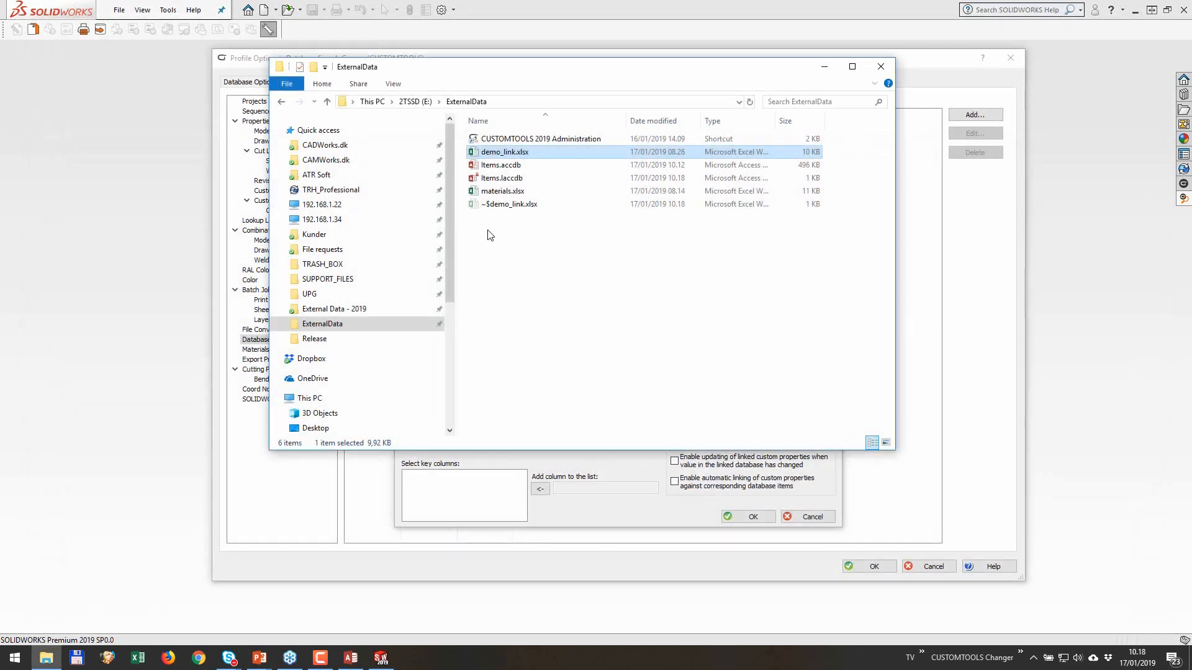
{"action": "left_click", "coordinate": [637, 470]}
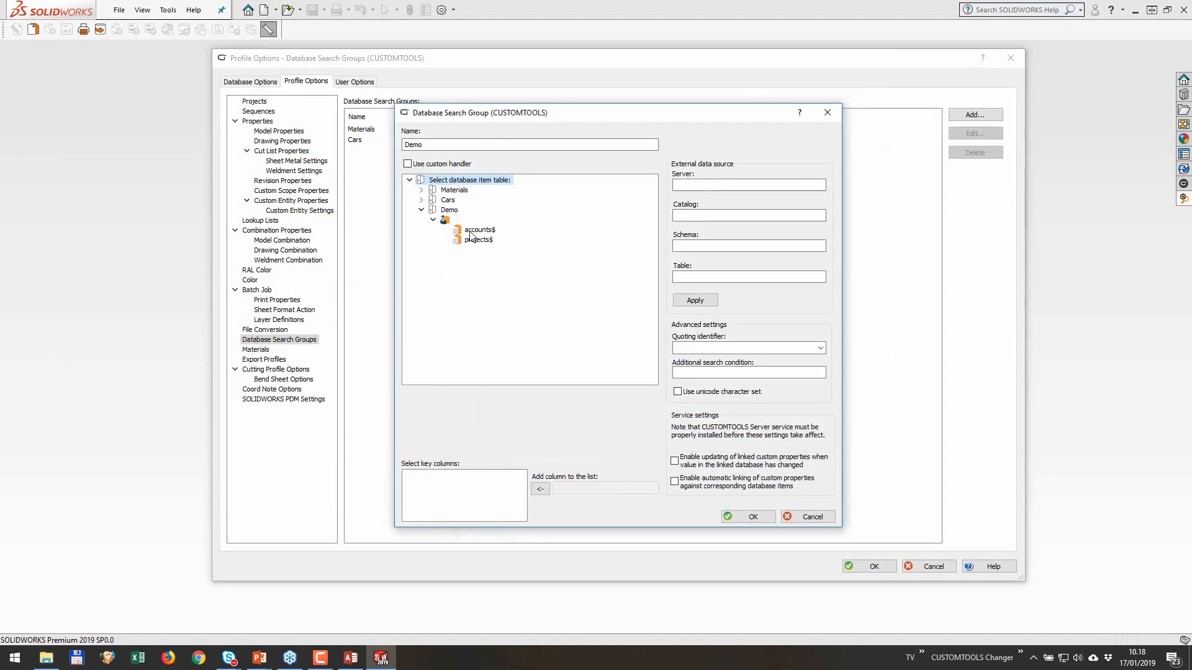
Step: Assign the accounts$ table to the Demo search group with ID as key column and [] as quoting identifier
{"action": "left_click", "coordinate": [471, 231]}
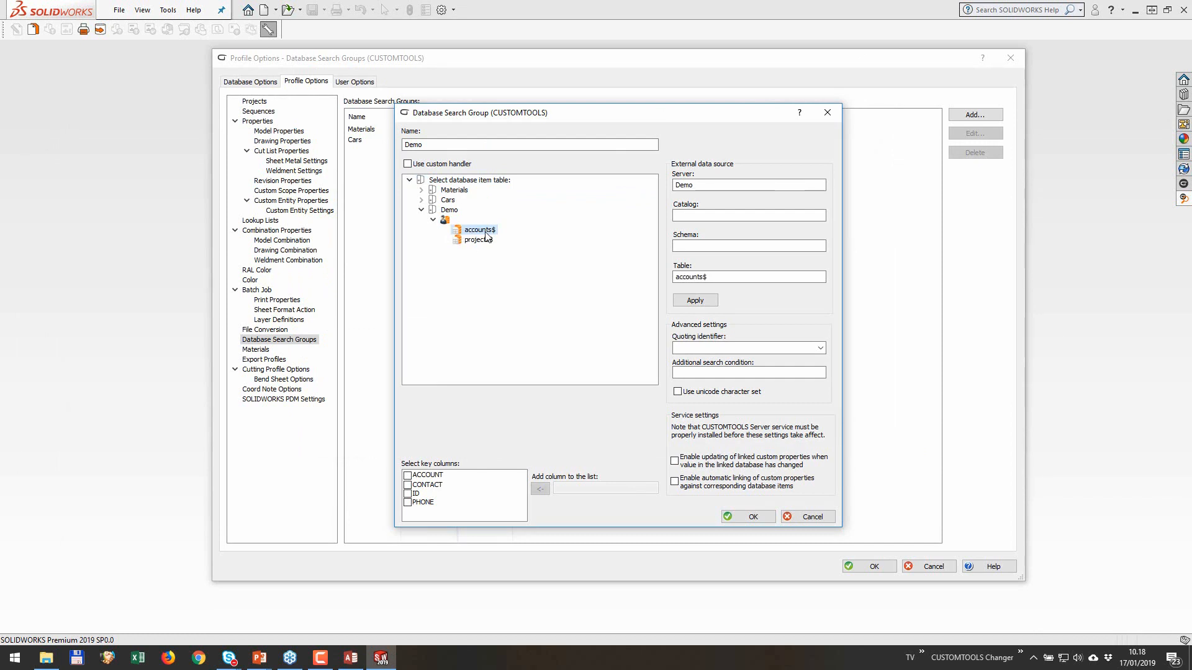
{"action": "left_click", "coordinate": [407, 493]}
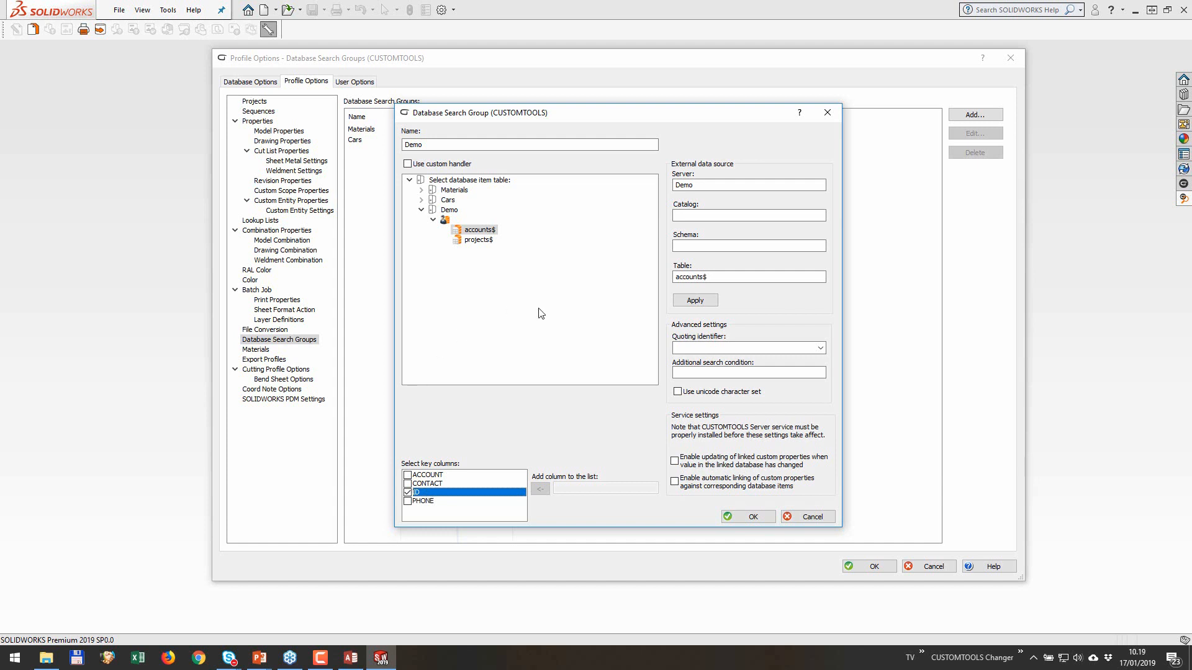
{"action": "left_click", "coordinate": [821, 349]}
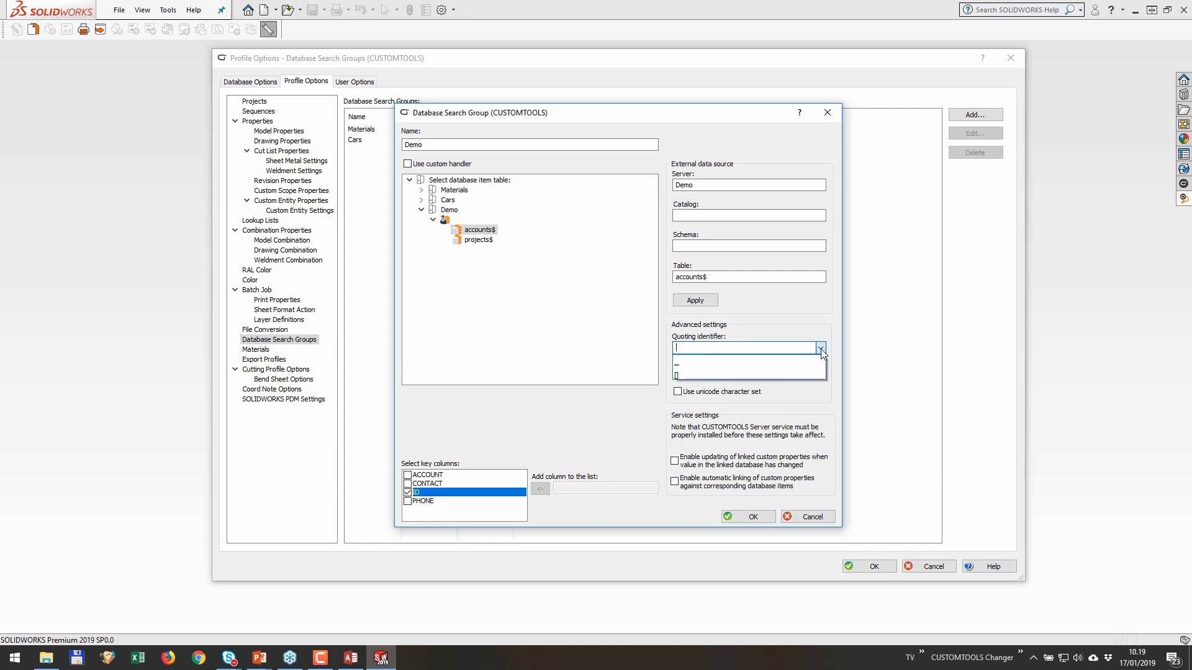
{"action": "left_click", "coordinate": [784, 377]}
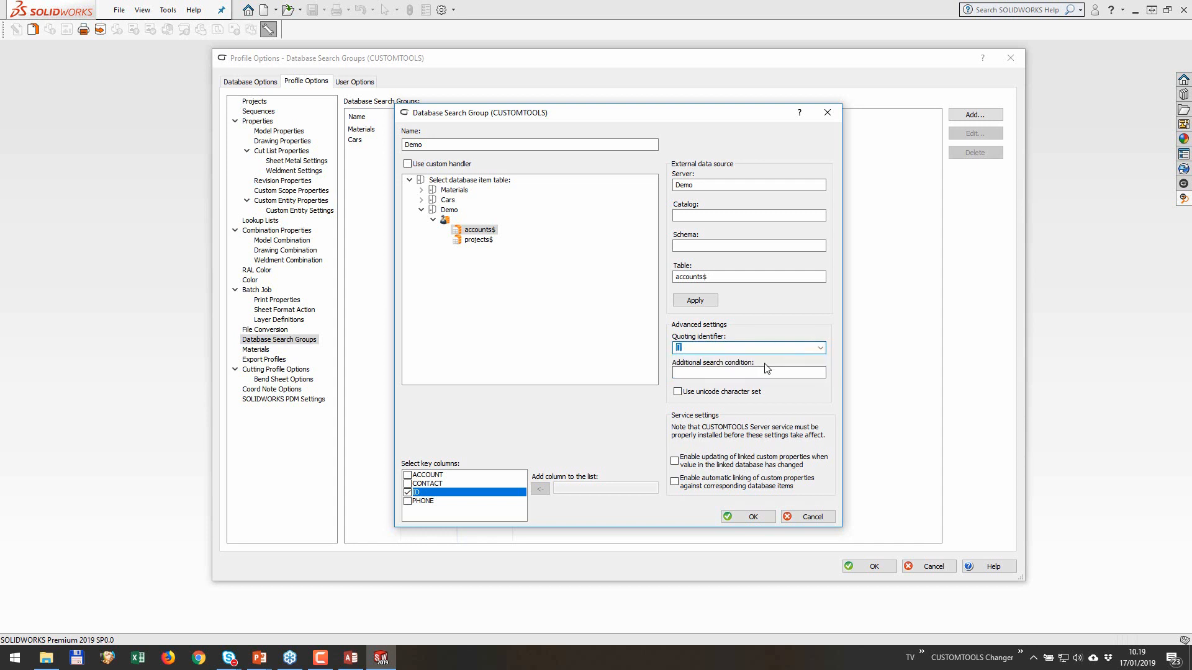
Step: Read the Database Search Group Editor help on which quoting identifiers suit Microsoft SQL Server, Microsoft Excel and Oracle, and minimize the help
{"action": "left_click", "coordinate": [799, 114]}
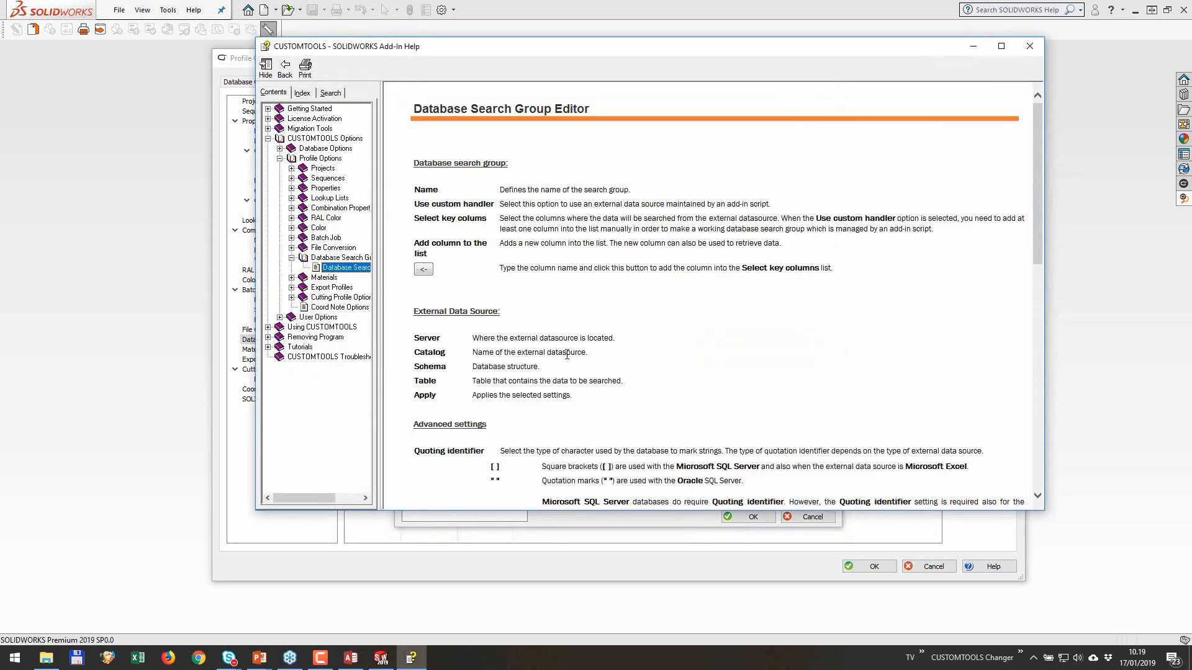
{"action": "scroll", "coordinate": [566, 353], "scroll_direction": "down", "scroll_amount": 5}
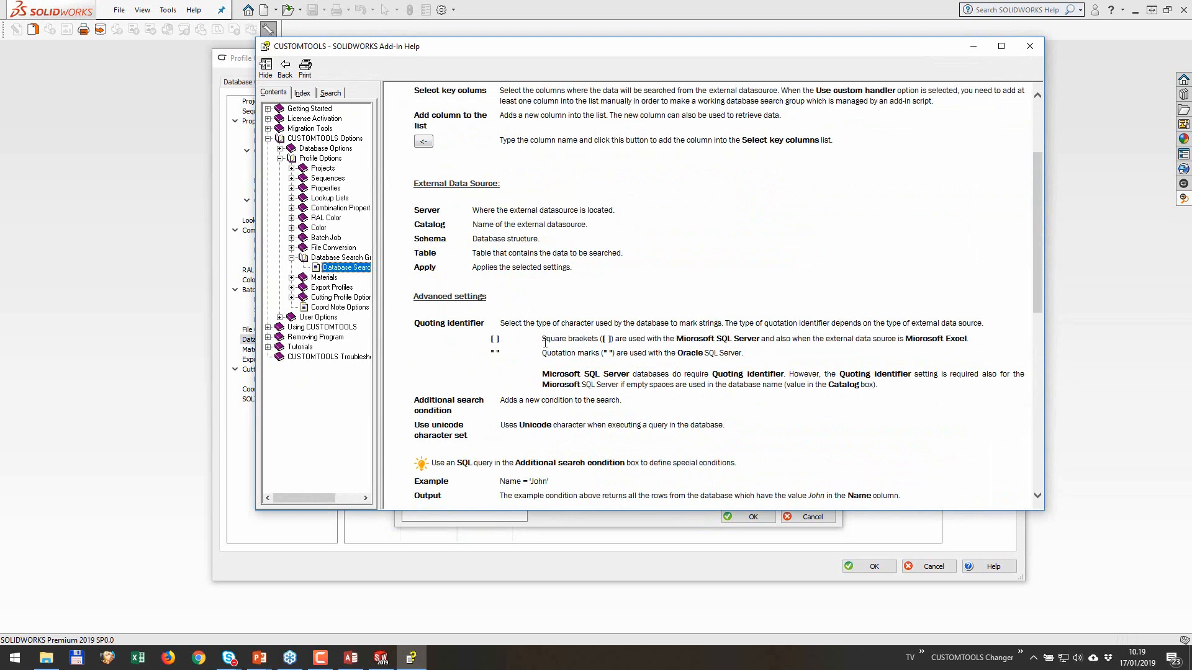
{"action": "left_click_drag", "start_coordinate": [676, 339], "coordinate": [760, 339]}
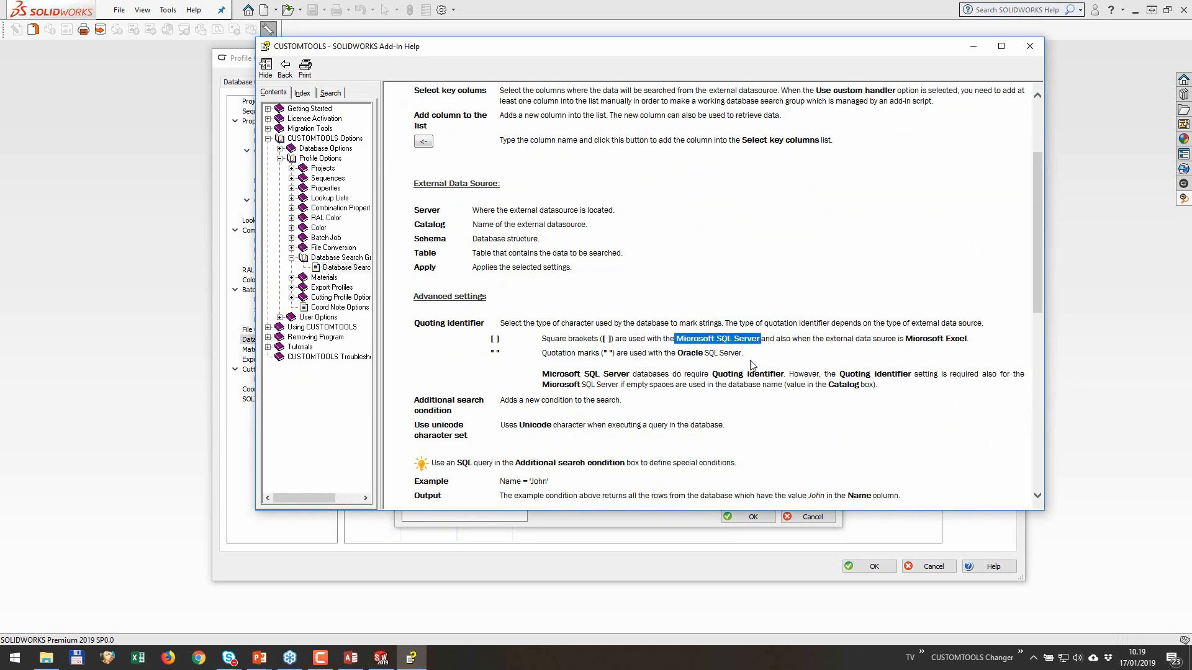
{"action": "left_click_drag", "start_coordinate": [904, 338], "coordinate": [967, 339]}
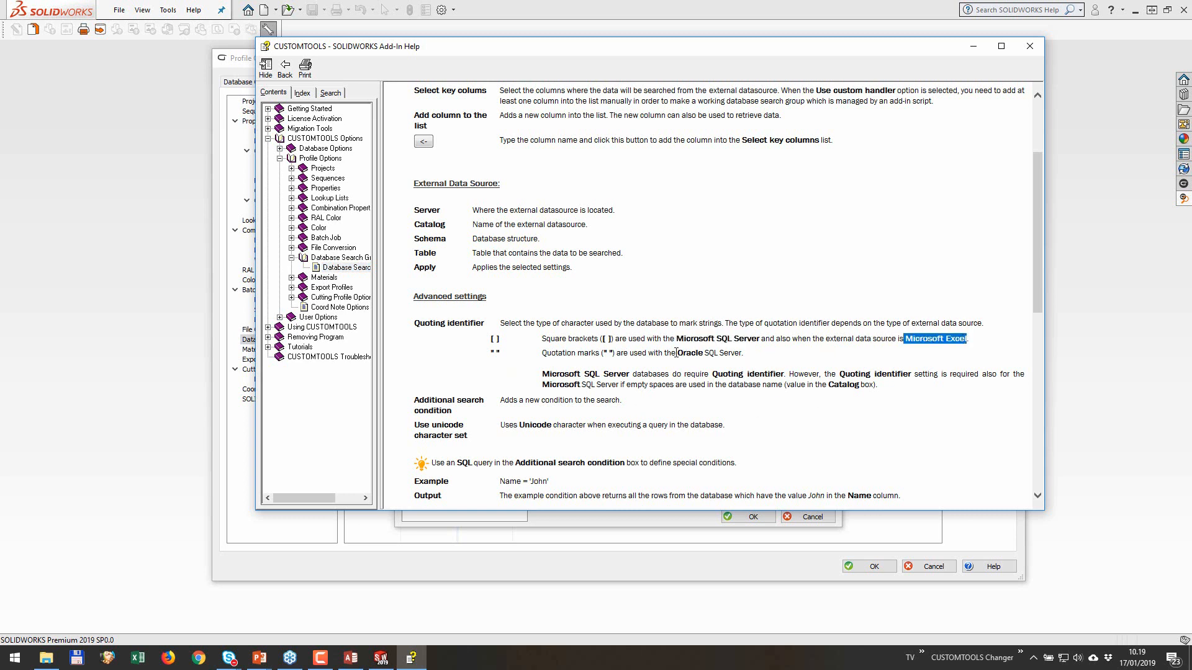
{"action": "left_click_drag", "start_coordinate": [676, 353], "coordinate": [741, 353]}
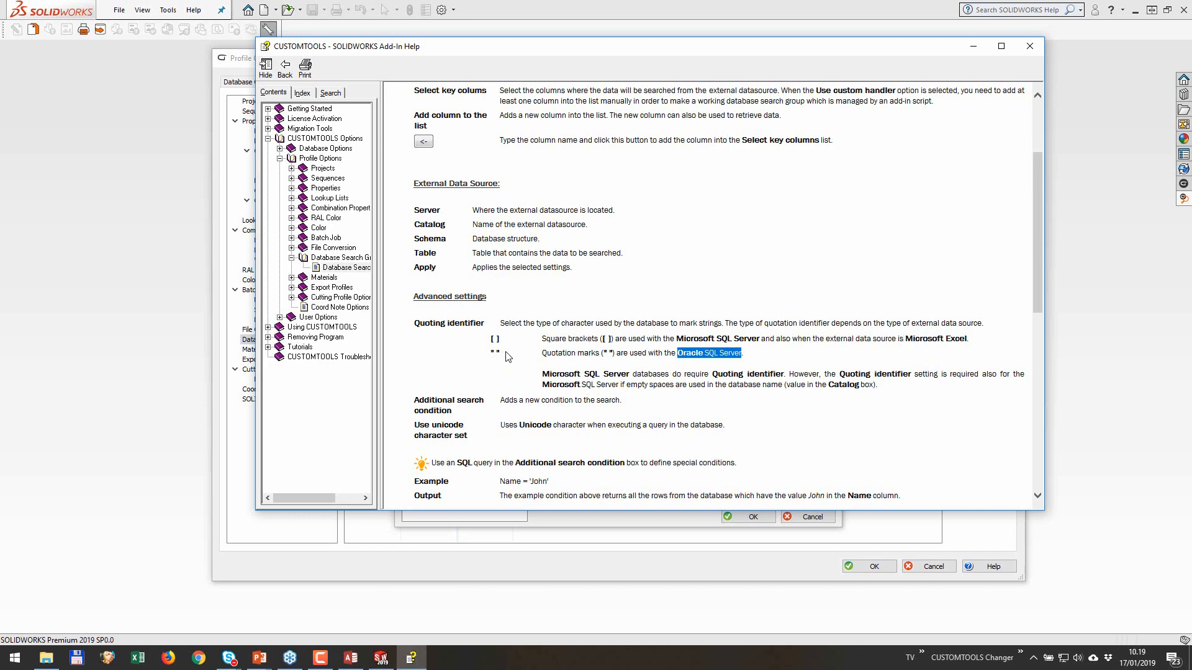
{"action": "scroll", "coordinate": [506, 355], "scroll_direction": "up", "scroll_amount": 3}
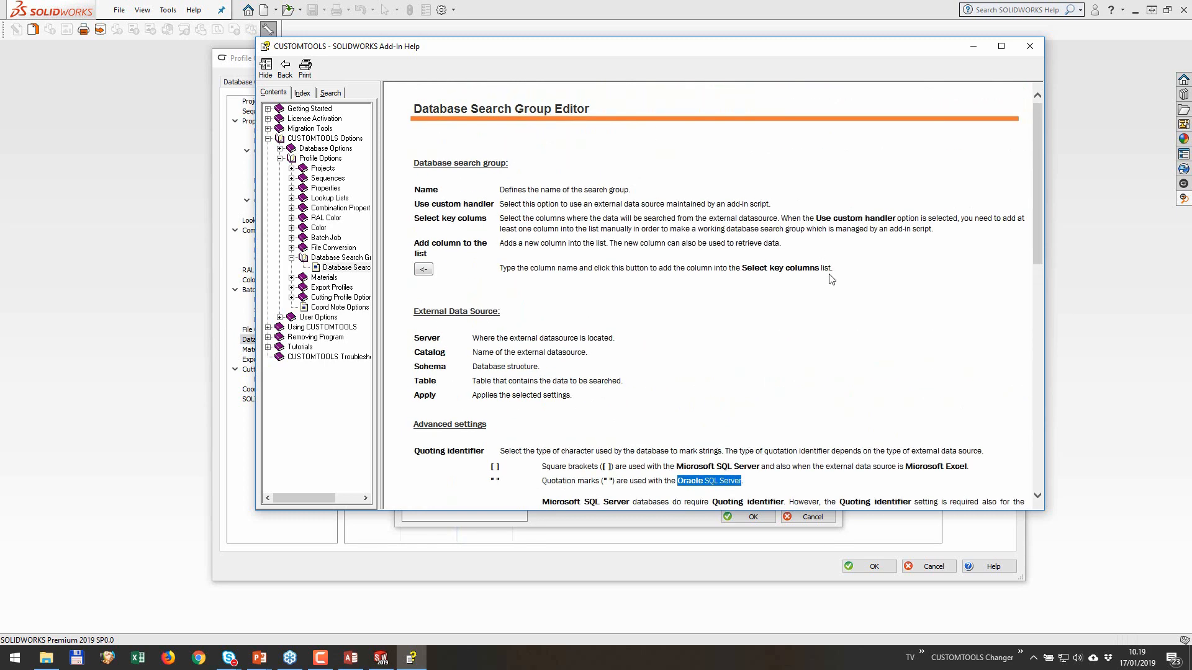
{"action": "left_click", "coordinate": [973, 47]}
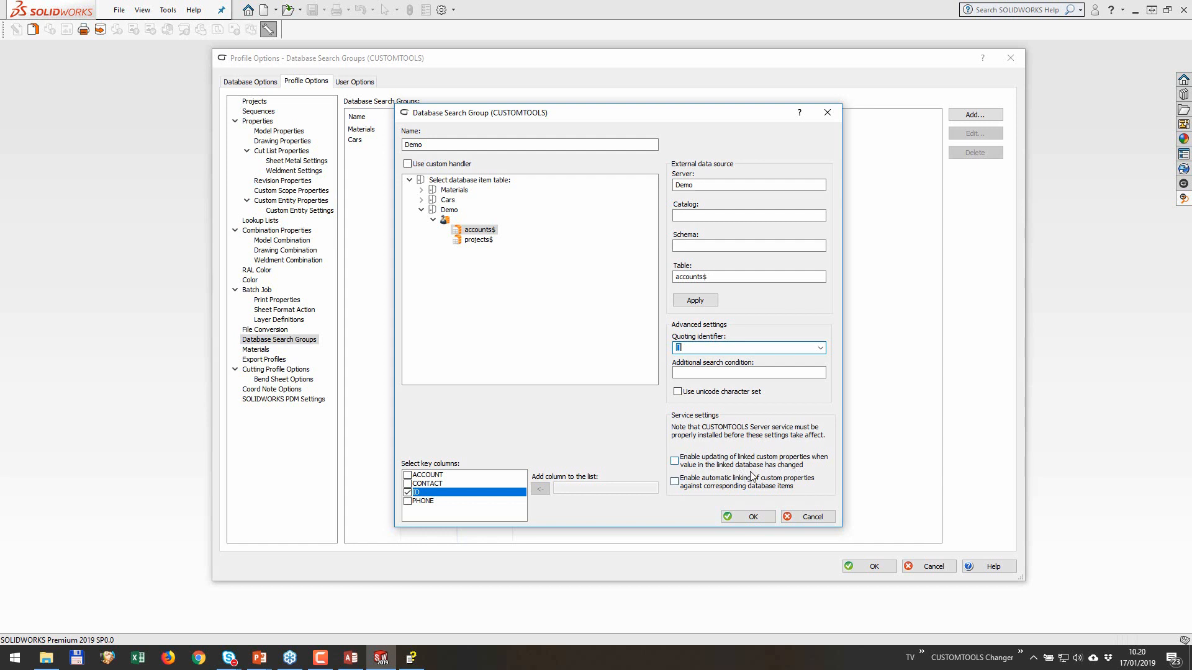
Step: Enable updating of linked custom properties and automatic linking of custom properties against corresponding database items
{"action": "left_click", "coordinate": [677, 467]}
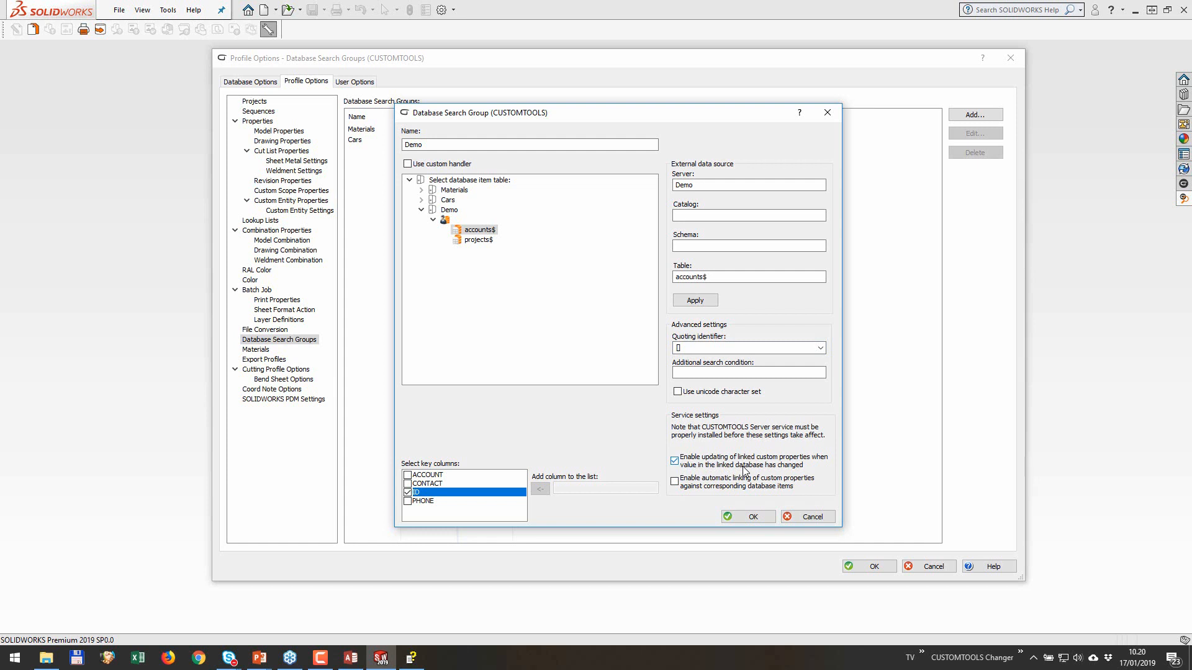
{"action": "left_click", "coordinate": [676, 483]}
Step: Show the database server registration of the CUSTOMTOOLS Server service and cancel it
{"action": "left_click", "coordinate": [1033, 658]}
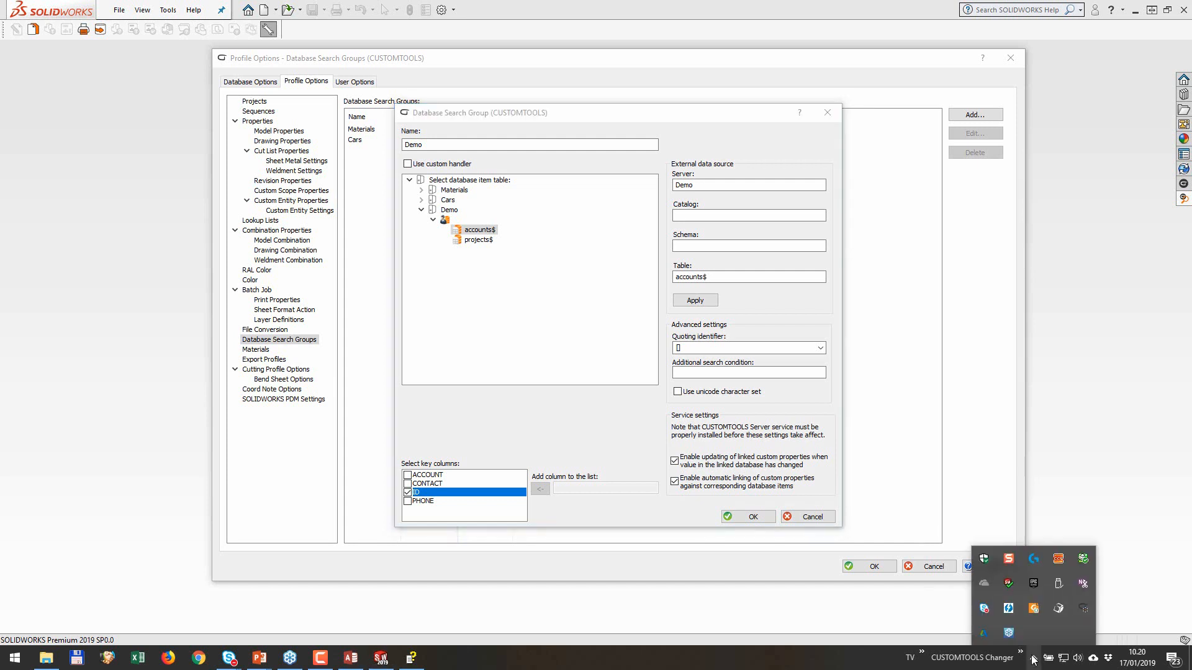
{"action": "right_click", "coordinate": [1086, 609]}
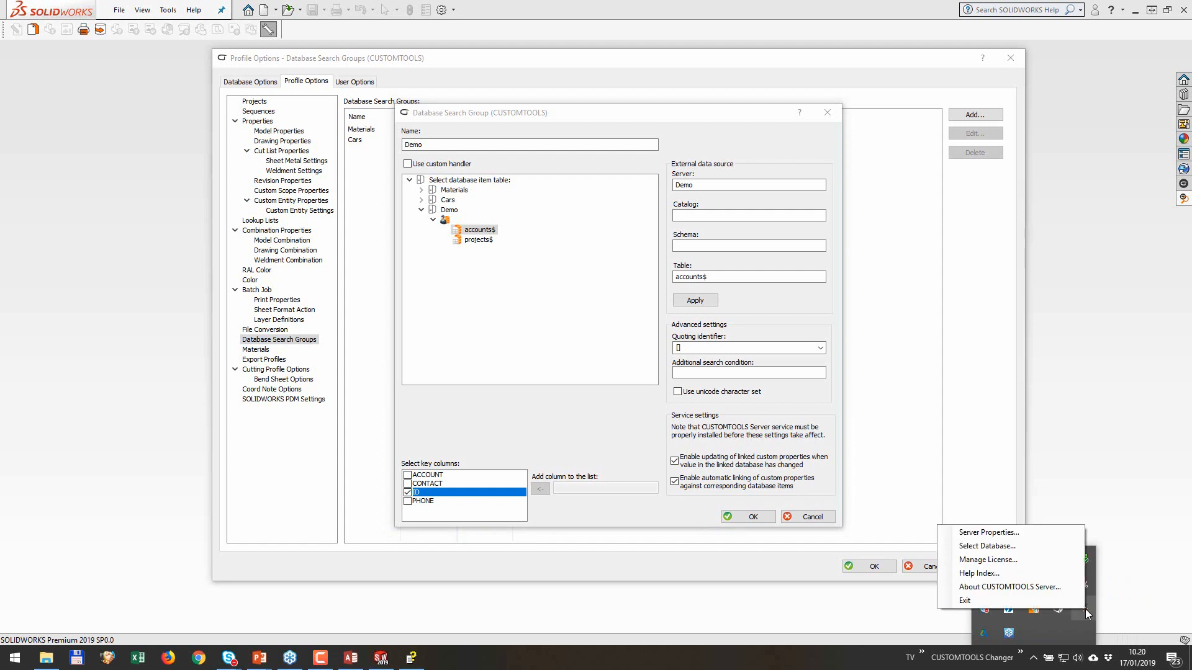
{"action": "left_click", "coordinate": [1016, 547]}
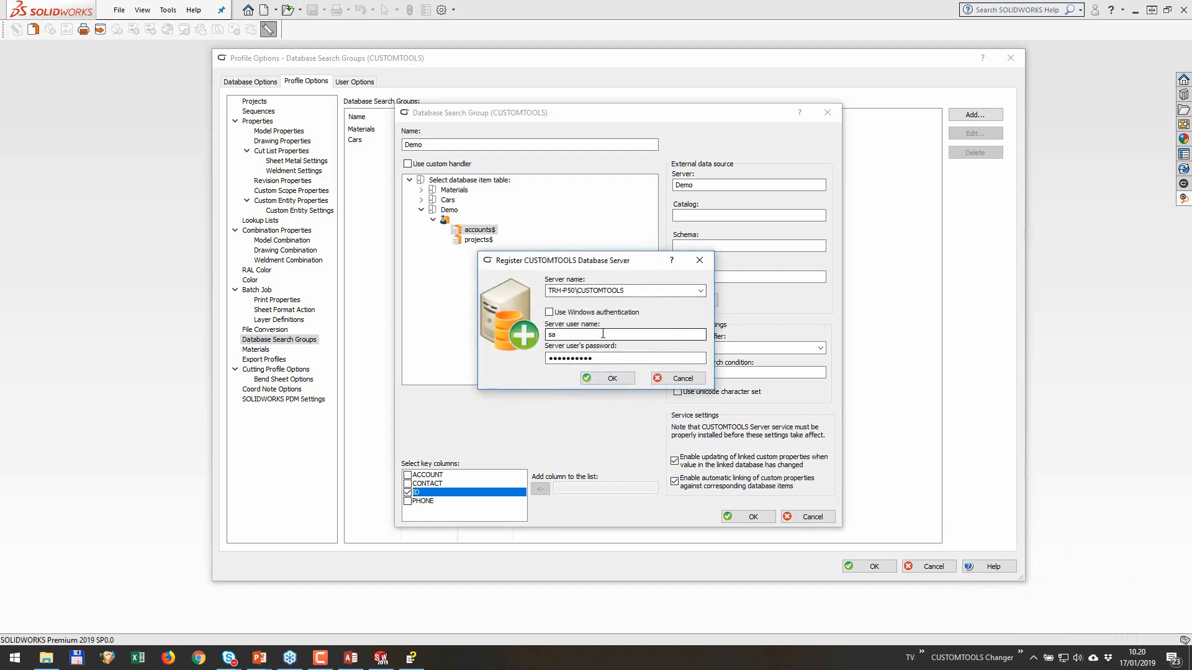
{"action": "left_click", "coordinate": [683, 378]}
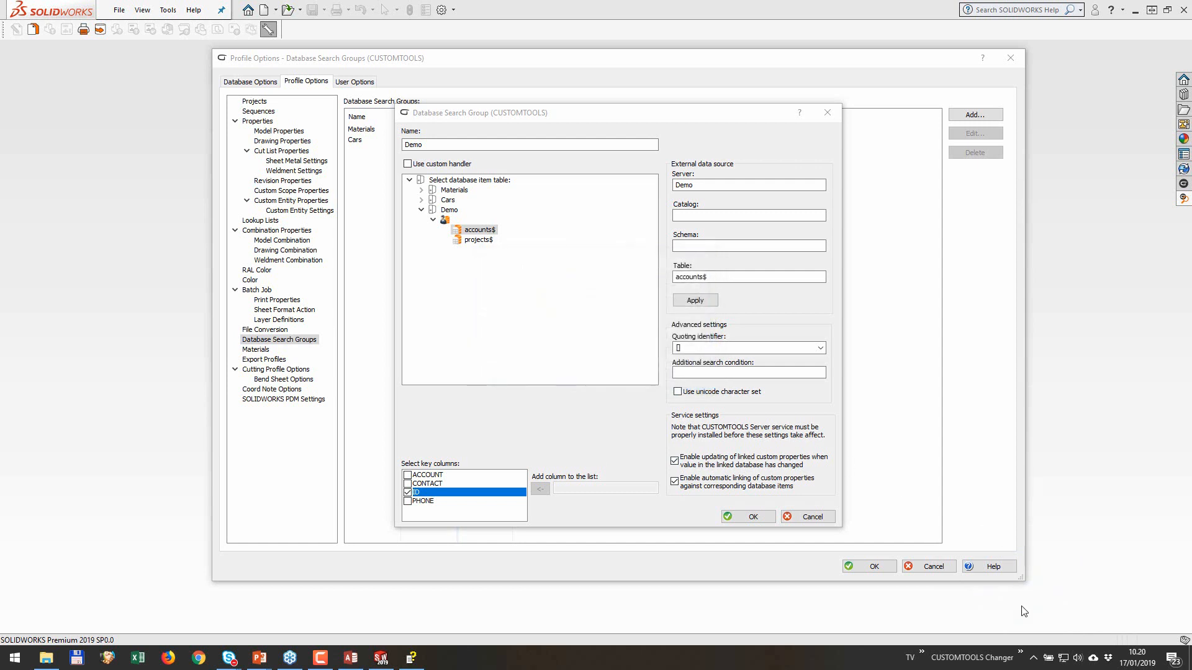
Step: Show the CUSTOMTOOLS Server database selection with External Data, cancel it, and review the service's remaining commands
{"action": "left_click", "coordinate": [1033, 658]}
{"action": "right_click", "coordinate": [1083, 604]}
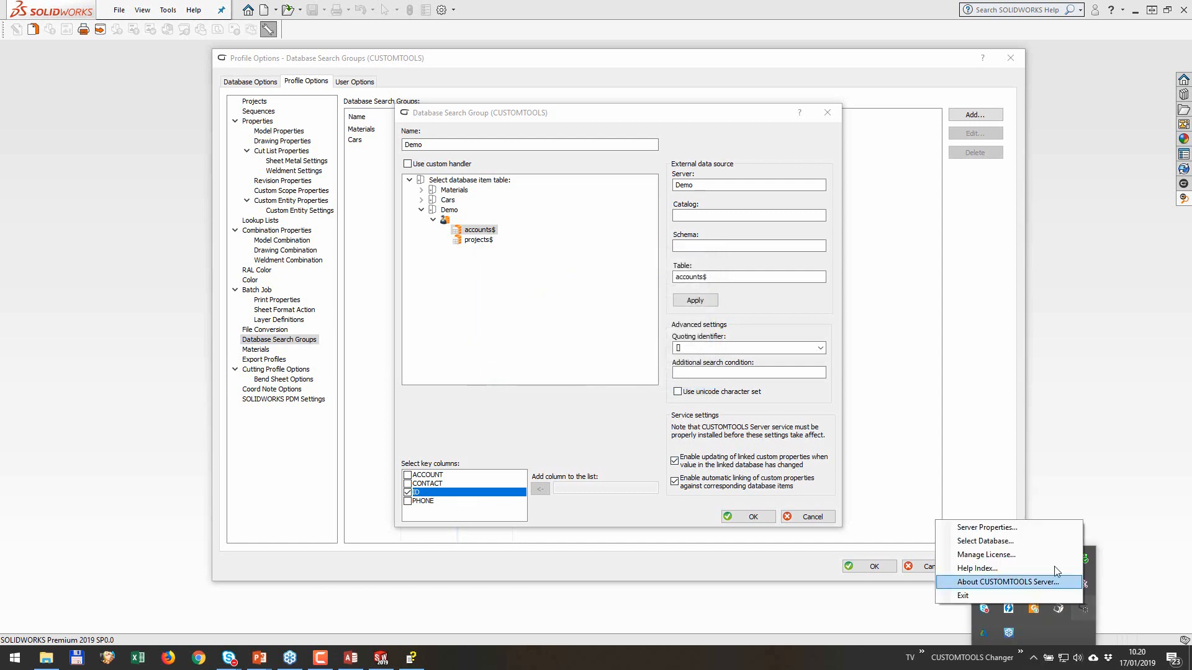
{"action": "left_click", "coordinate": [985, 541]}
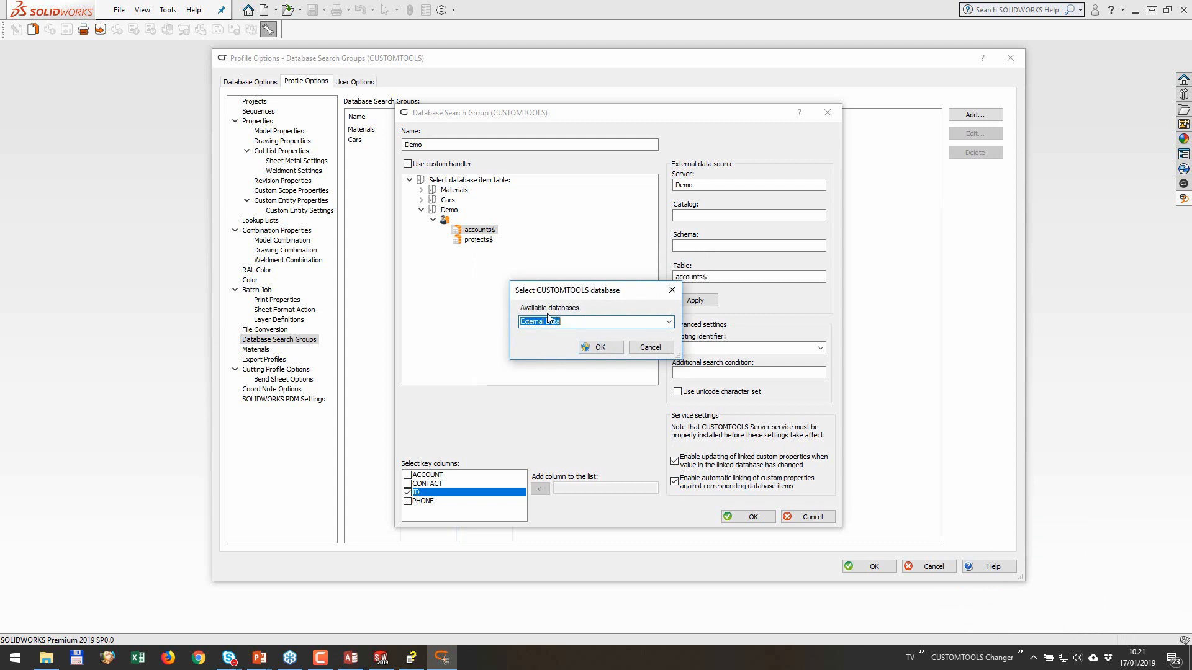
{"action": "left_click", "coordinate": [600, 348]}
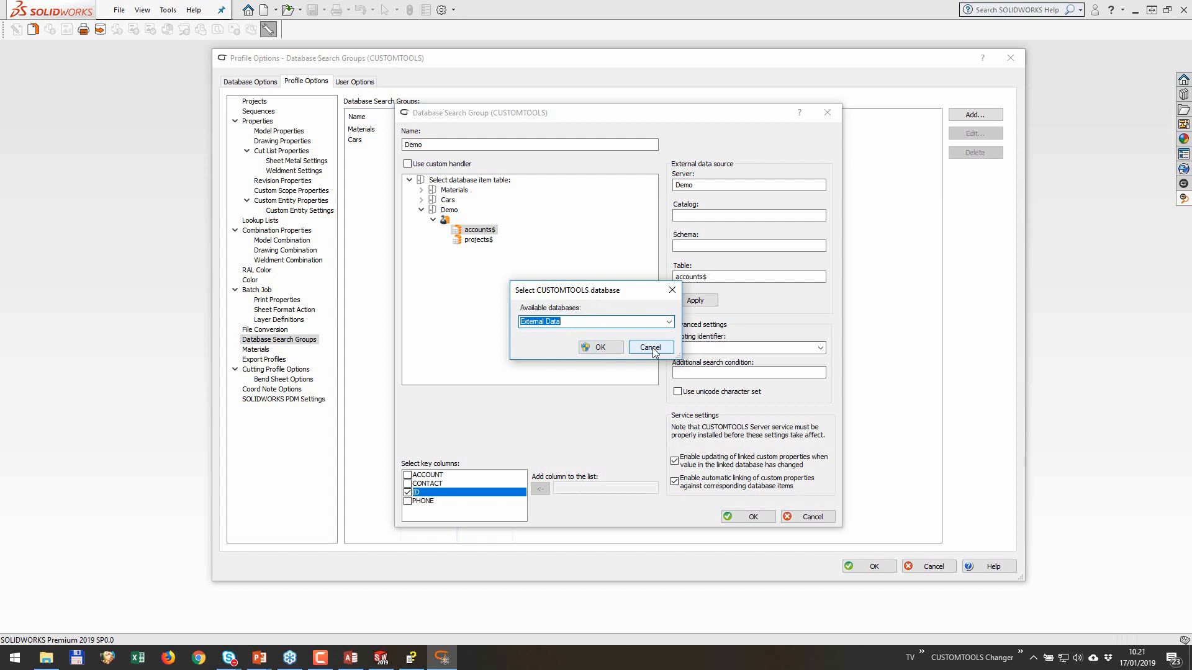
{"action": "left_click", "coordinate": [1032, 658]}
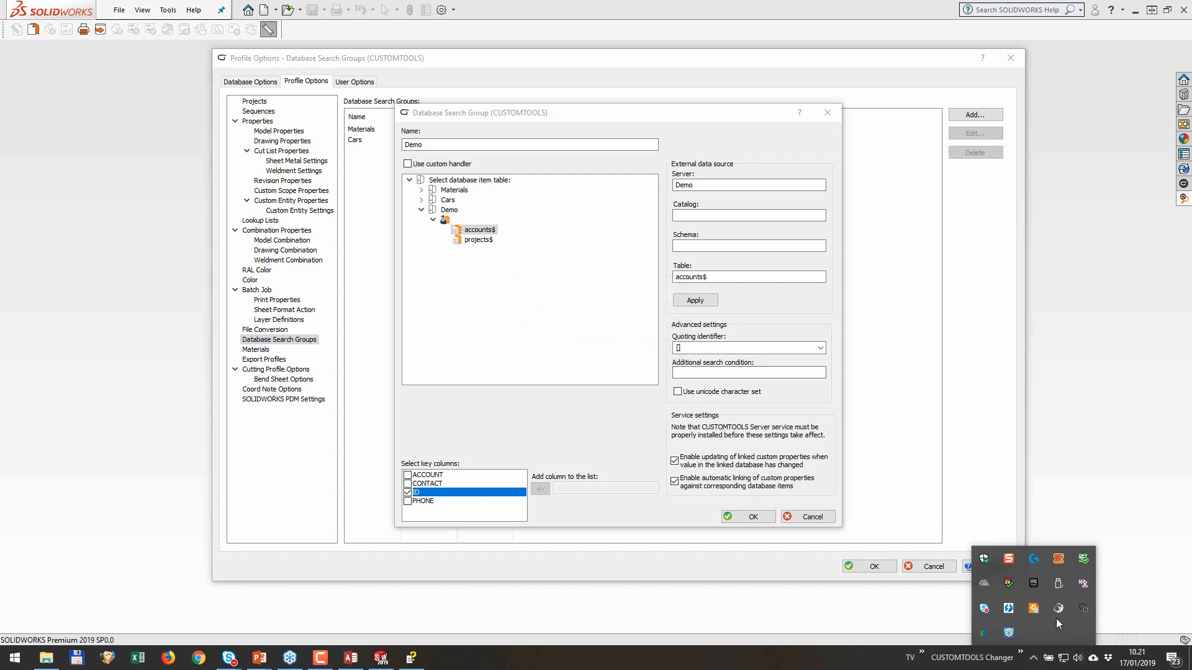
{"action": "right_click", "coordinate": [1083, 613]}
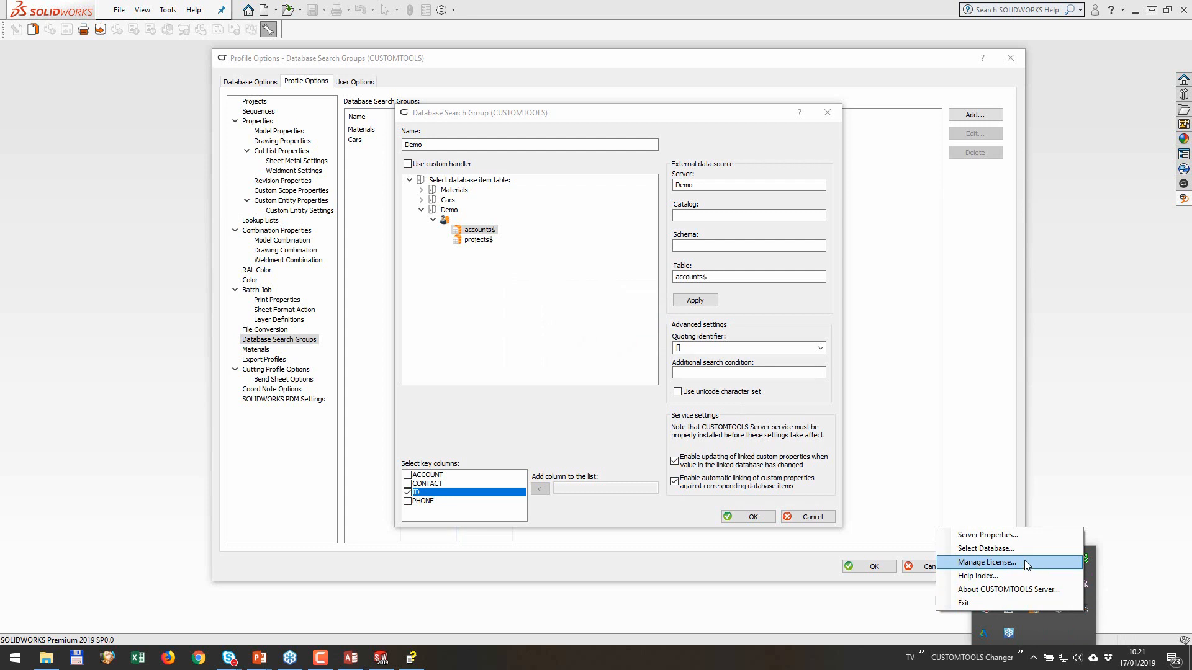
{"action": "left_click", "coordinate": [623, 412]}
Step: Save the Demo database search group and add a model property group named demo
{"action": "left_click", "coordinate": [756, 518]}
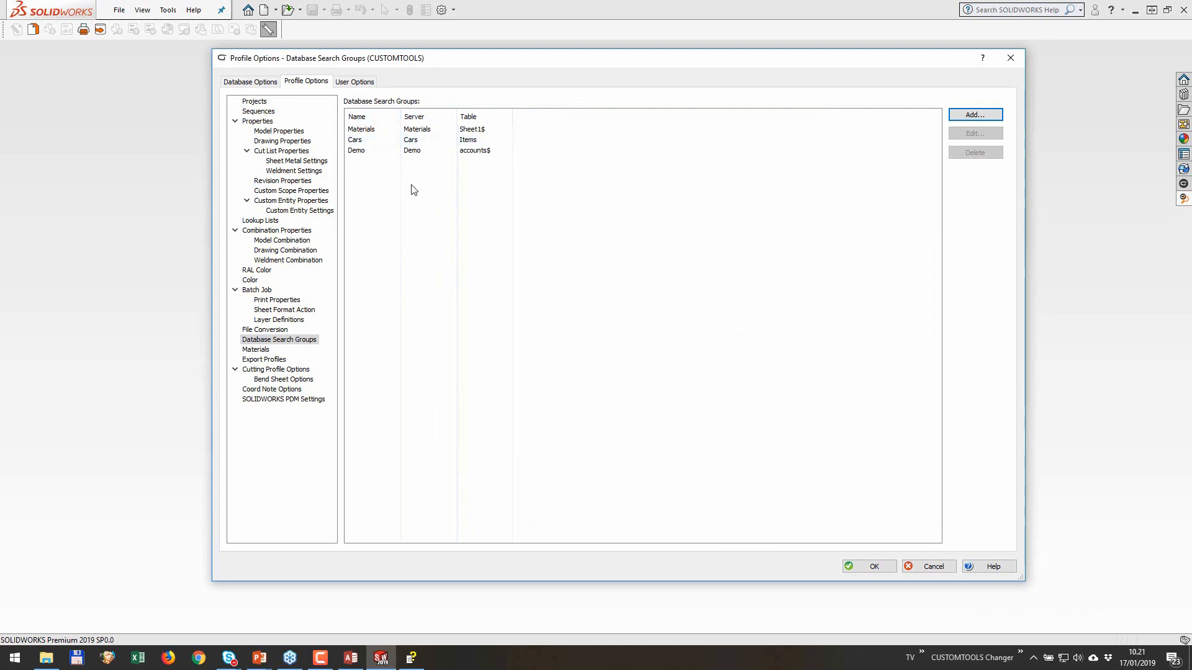
{"action": "left_click", "coordinate": [281, 131]}
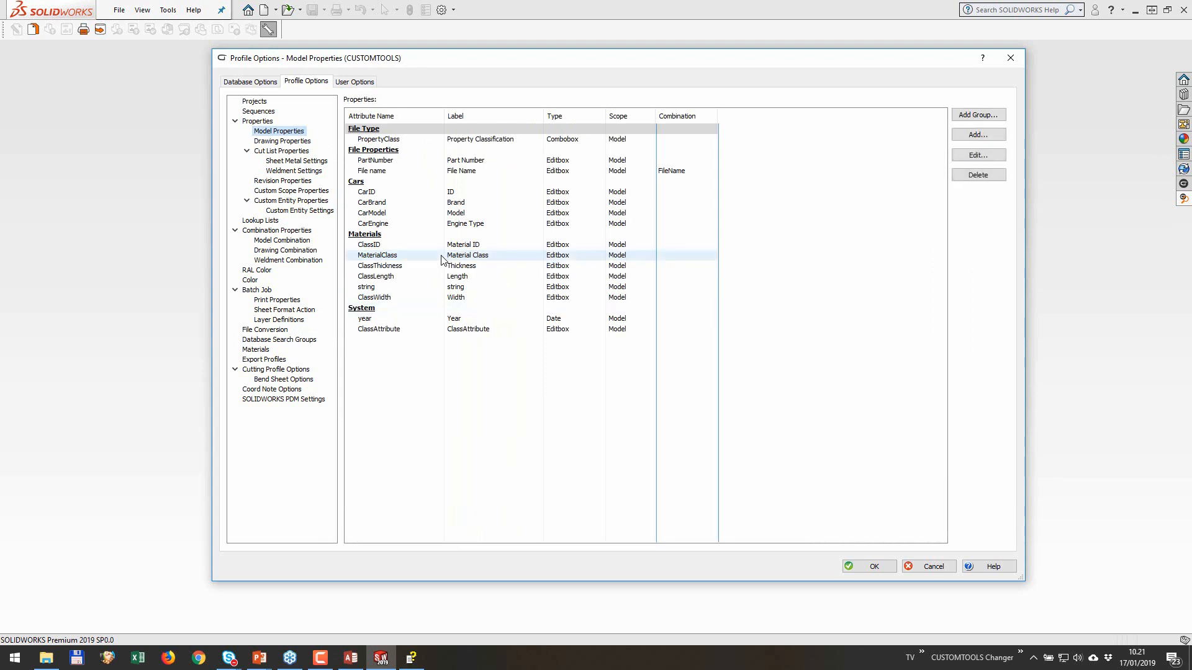
{"action": "left_click", "coordinate": [977, 115]}
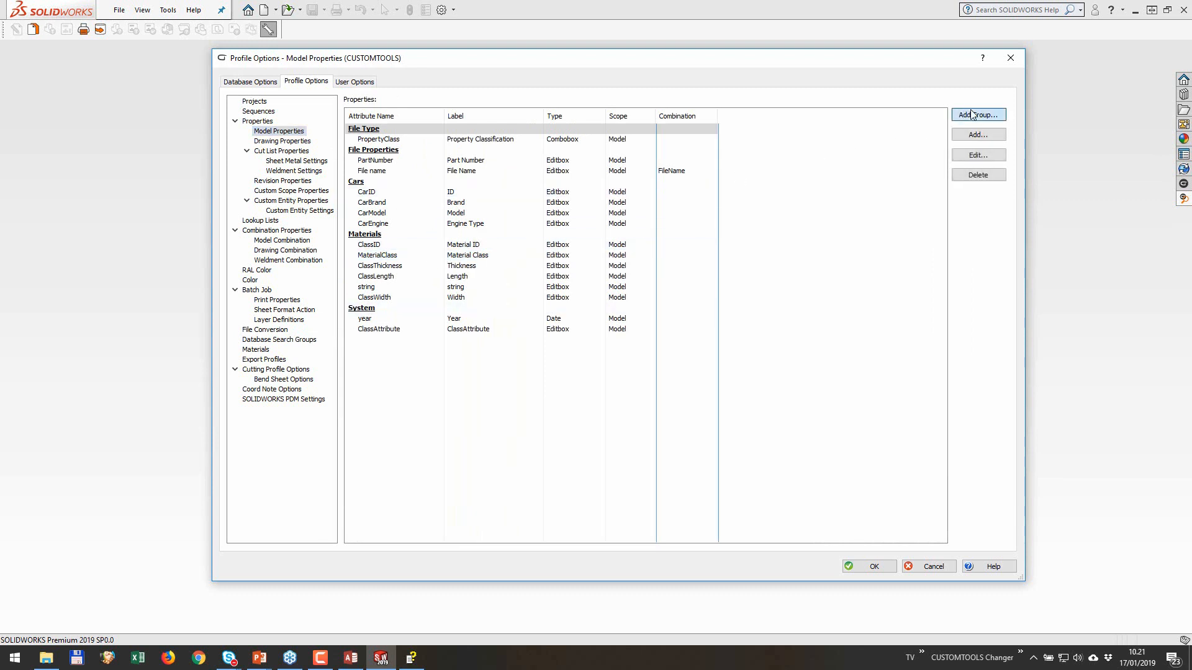
{"action": "type", "text": "demo"}
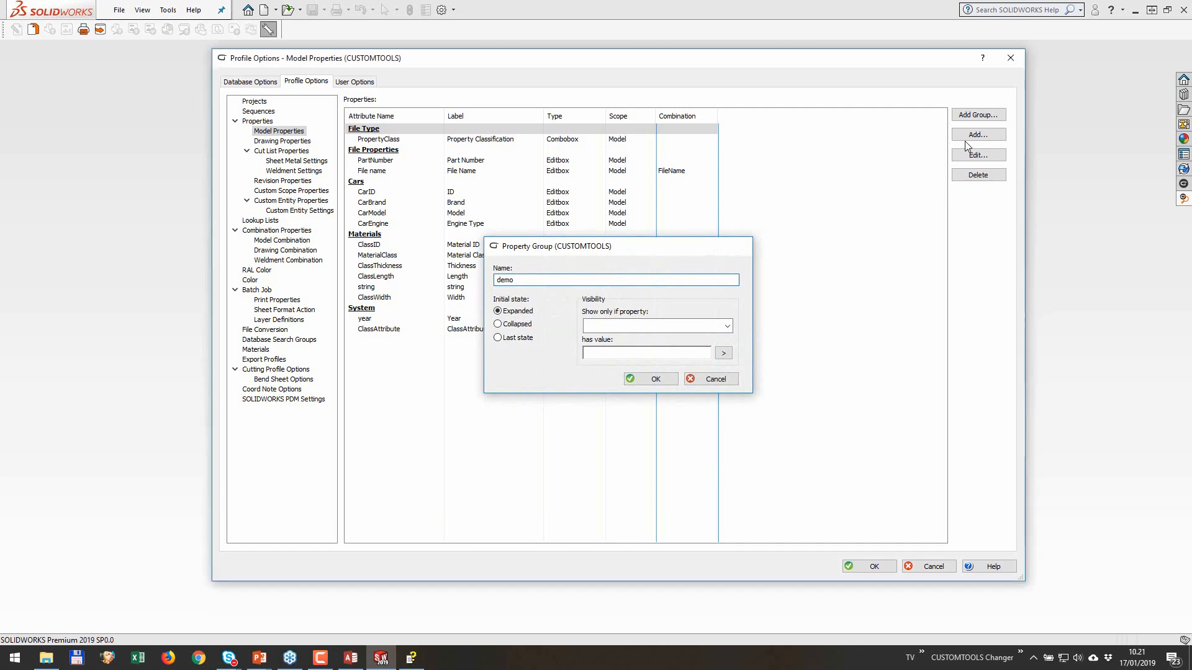
{"action": "key", "text": "Return"}
Step: Start a new model property with attribute name and label 10 and the button function GetDatabaseItem
{"action": "left_click", "coordinate": [989, 136]}
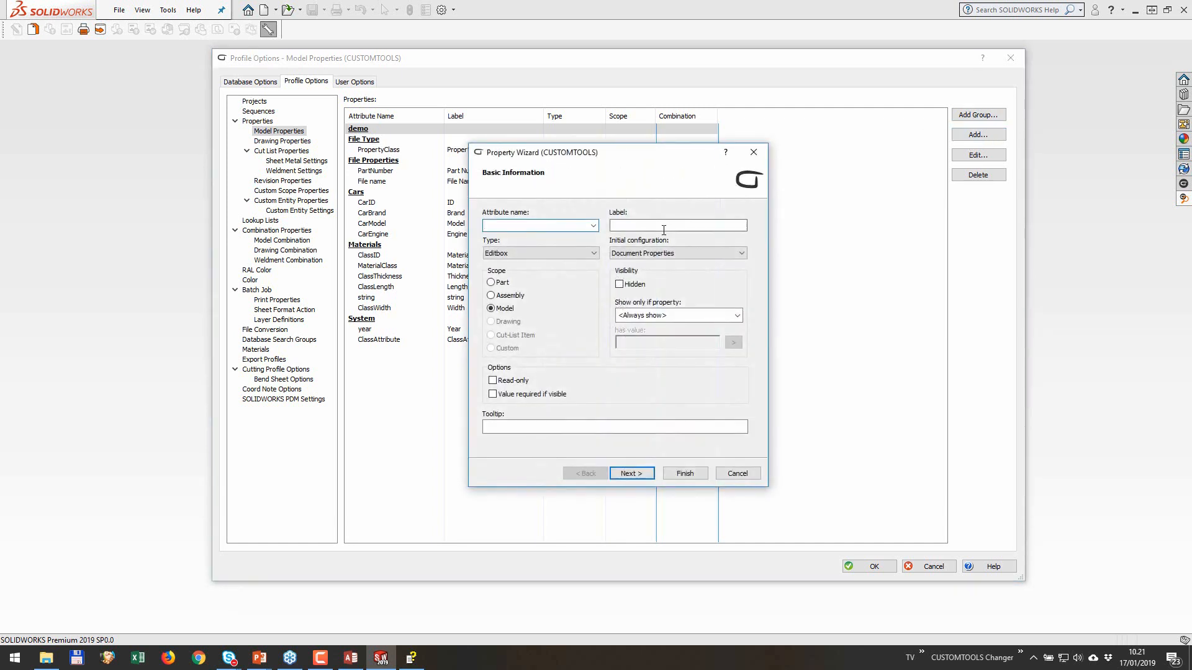
{"action": "type", "text": "10"}
{"action": "left_click", "coordinate": [644, 225]}
{"action": "left_click", "coordinate": [632, 473]}
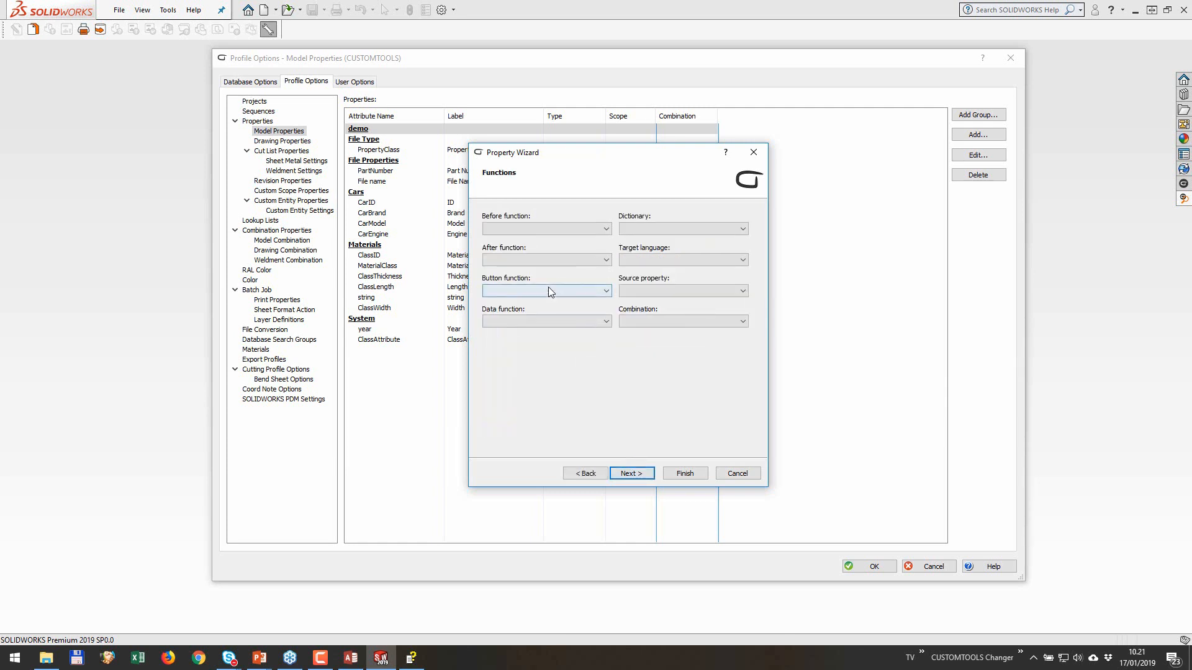
{"action": "left_click", "coordinate": [549, 291]}
{"action": "left_click", "coordinate": [582, 332]}
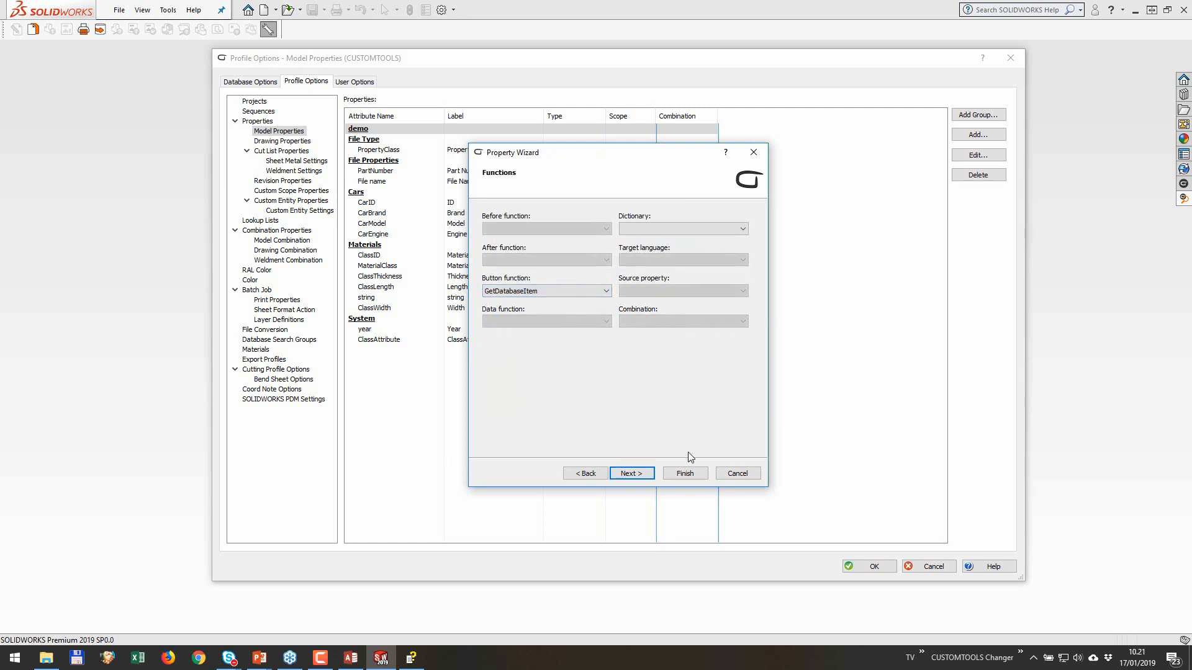
Step: Link property 10 to the ID column of the Demo database search group and finish the property
{"action": "left_click", "coordinate": [639, 474]}
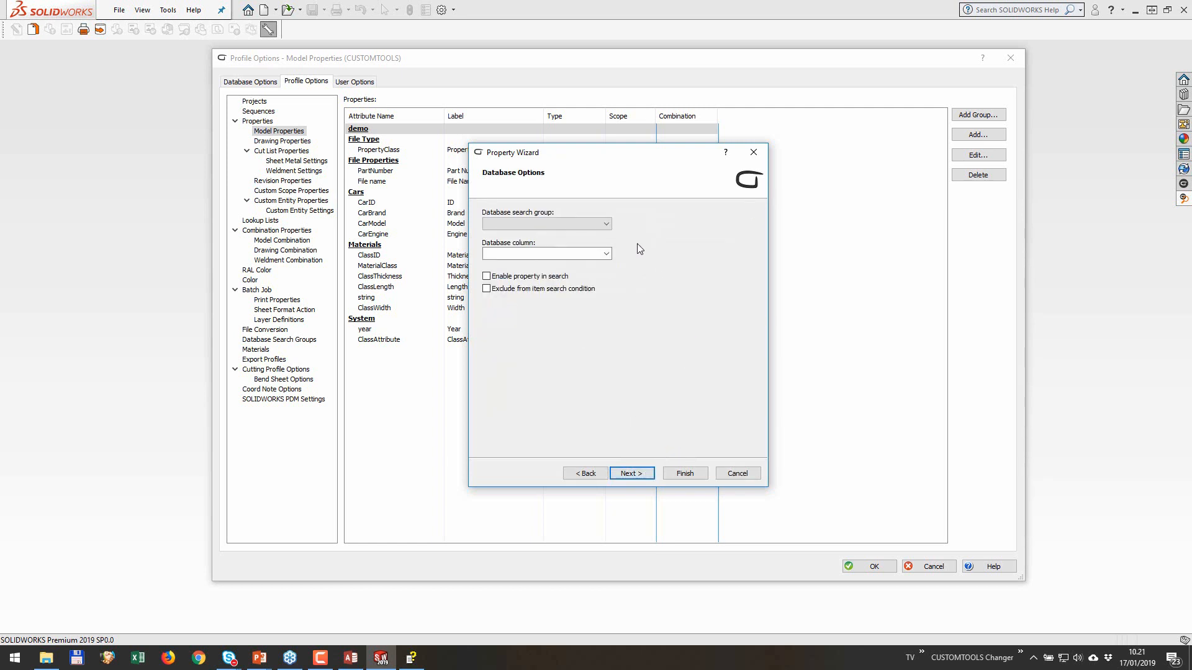
{"action": "left_click", "coordinate": [602, 225]}
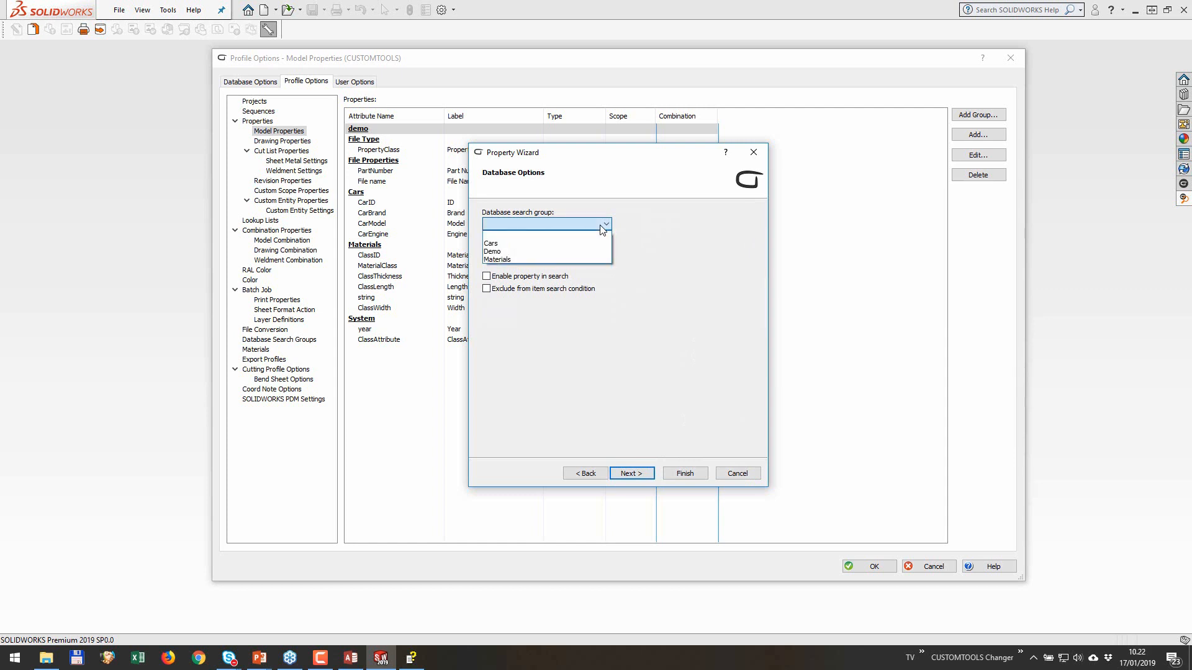
{"action": "left_click", "coordinate": [553, 252]}
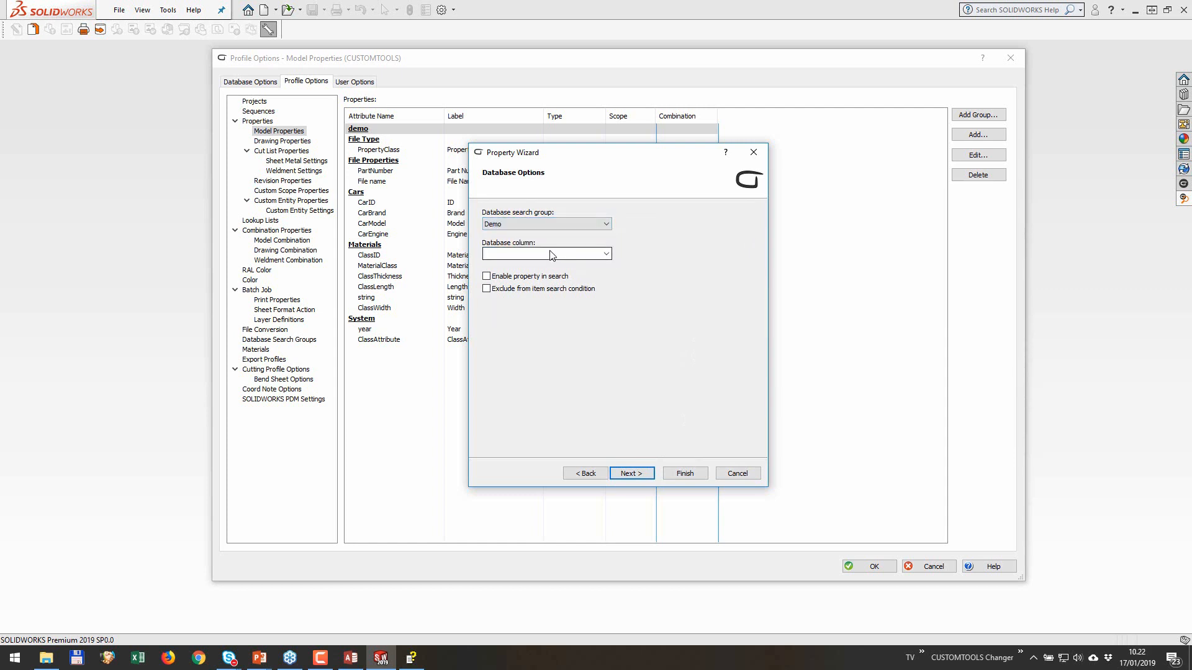
{"action": "left_click", "coordinate": [606, 255]}
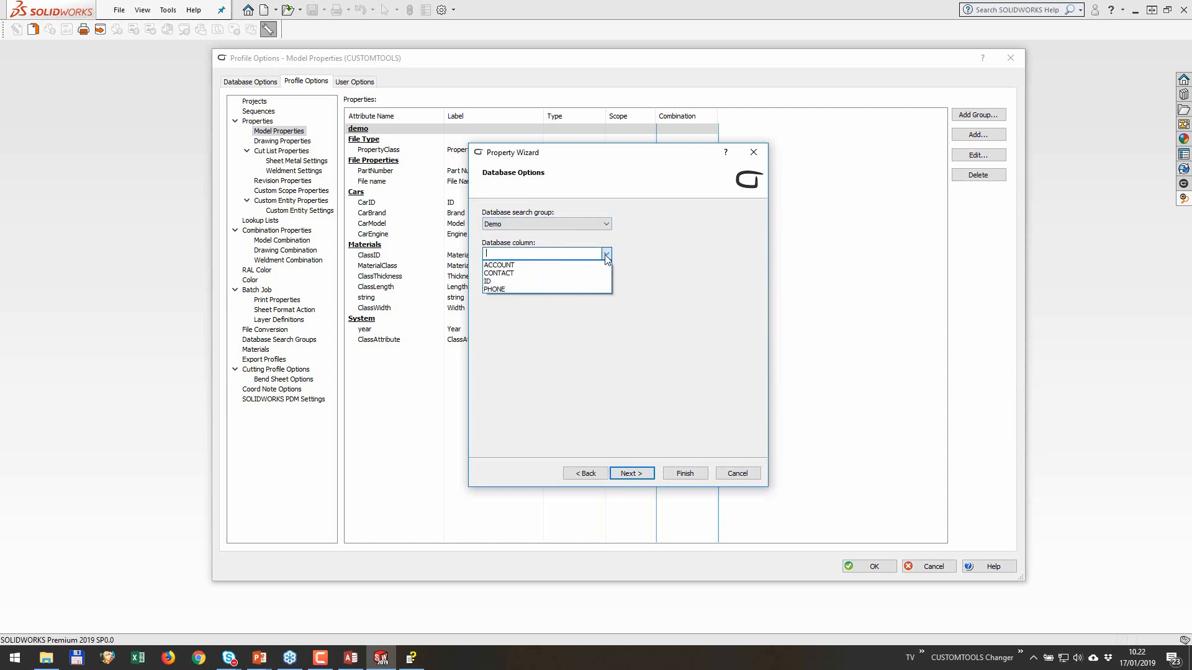
{"action": "left_click", "coordinate": [513, 282]}
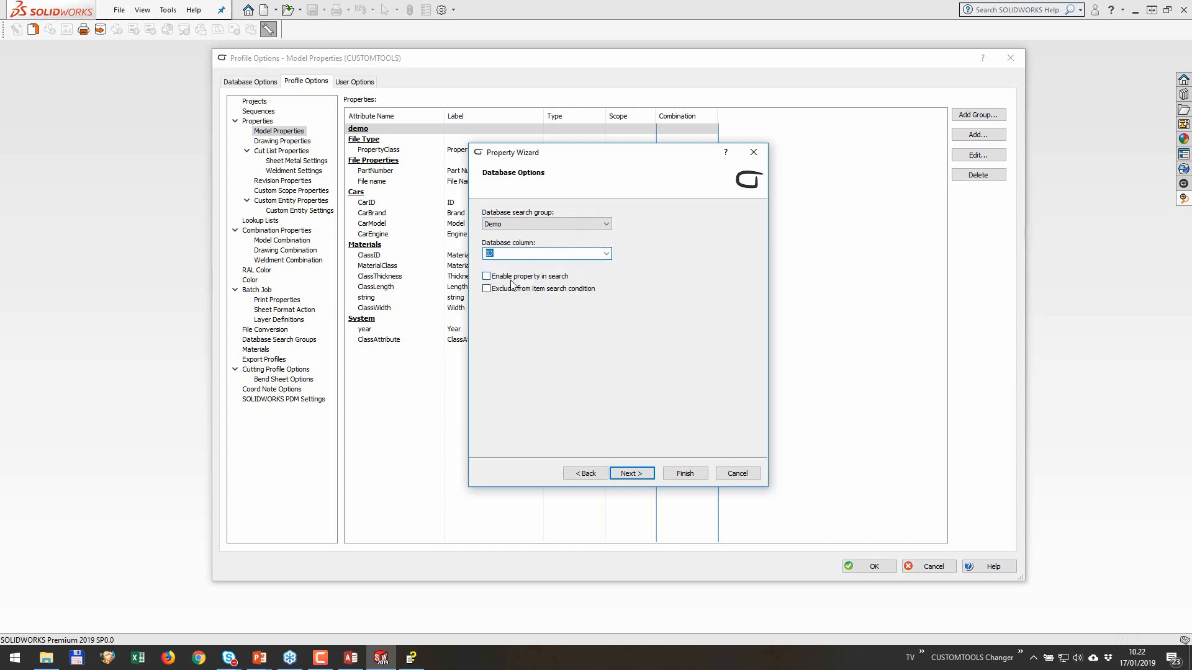
{"action": "left_click", "coordinate": [685, 473]}
Step: Add a model property with attribute name and label 20, linked to the ACCOUNT column of the Demo search group
{"action": "left_click", "coordinate": [983, 136]}
{"action": "type", "text": "20"}
{"action": "left_click", "coordinate": [689, 226]}
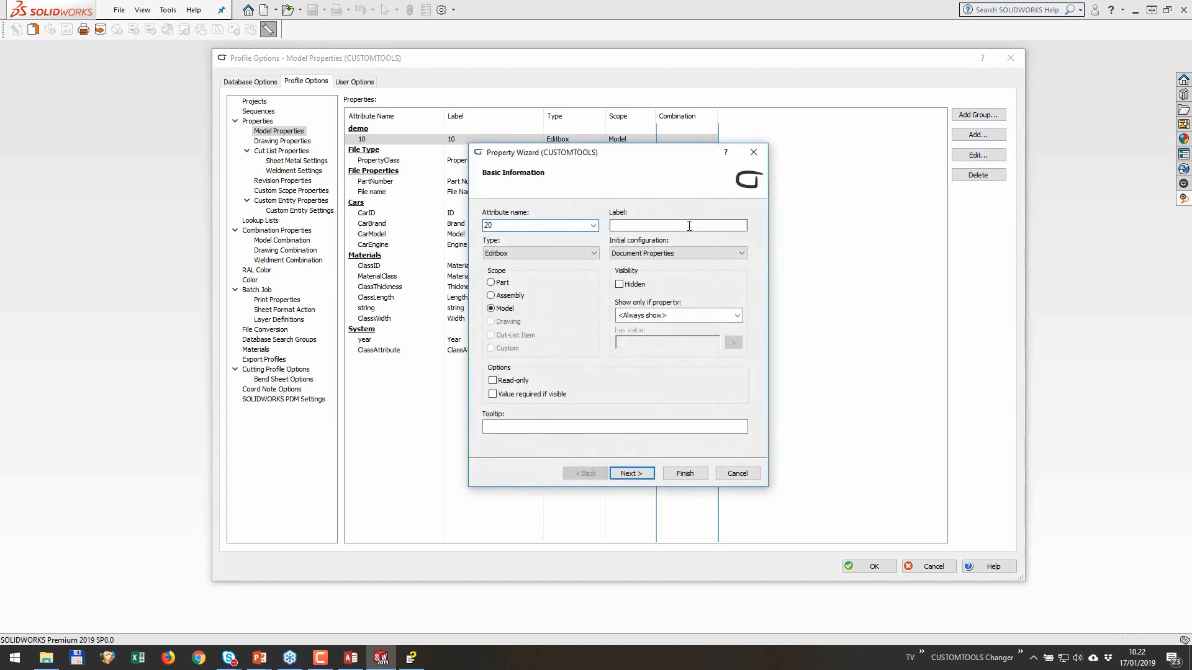
{"action": "left_click", "coordinate": [631, 473]}
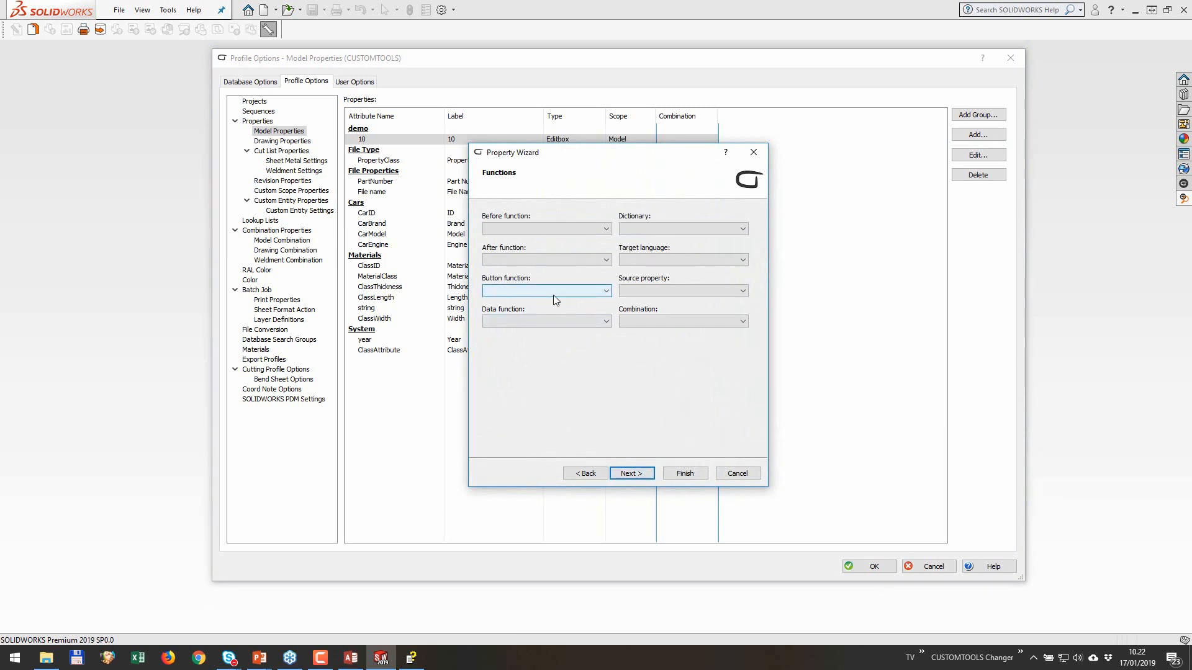
{"action": "left_click", "coordinate": [639, 474]}
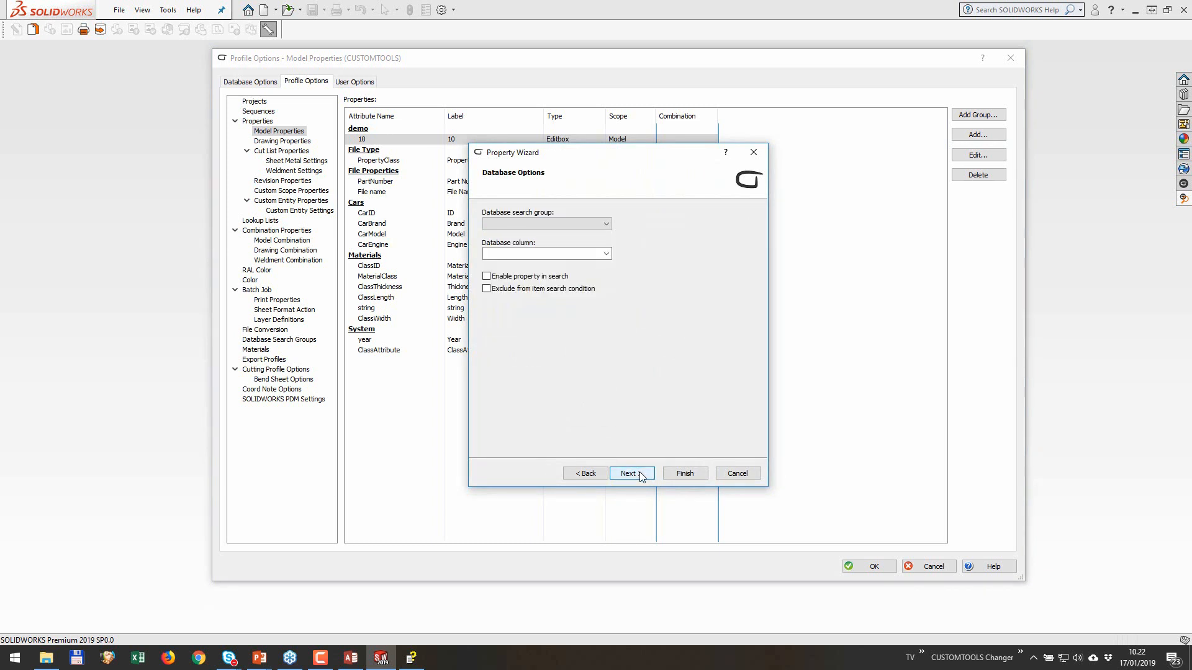
{"action": "left_click", "coordinate": [589, 225]}
{"action": "left_click", "coordinate": [567, 252]}
{"action": "left_click", "coordinate": [606, 254]}
{"action": "left_click", "coordinate": [596, 265]}
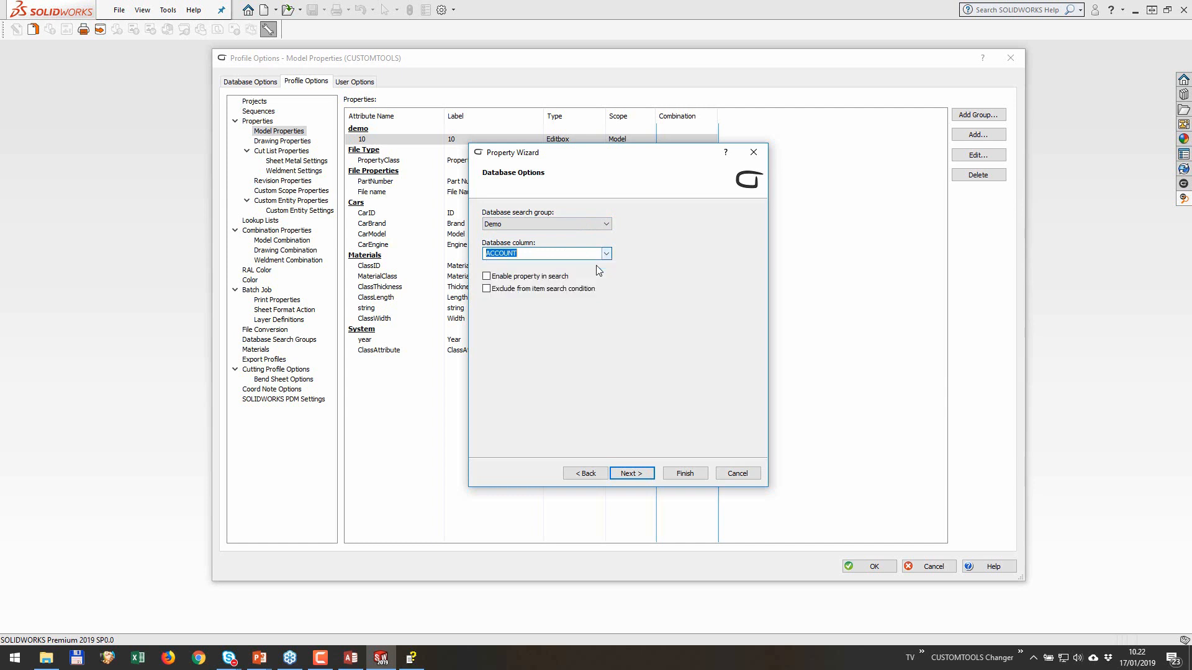
{"action": "left_click", "coordinate": [688, 473]}
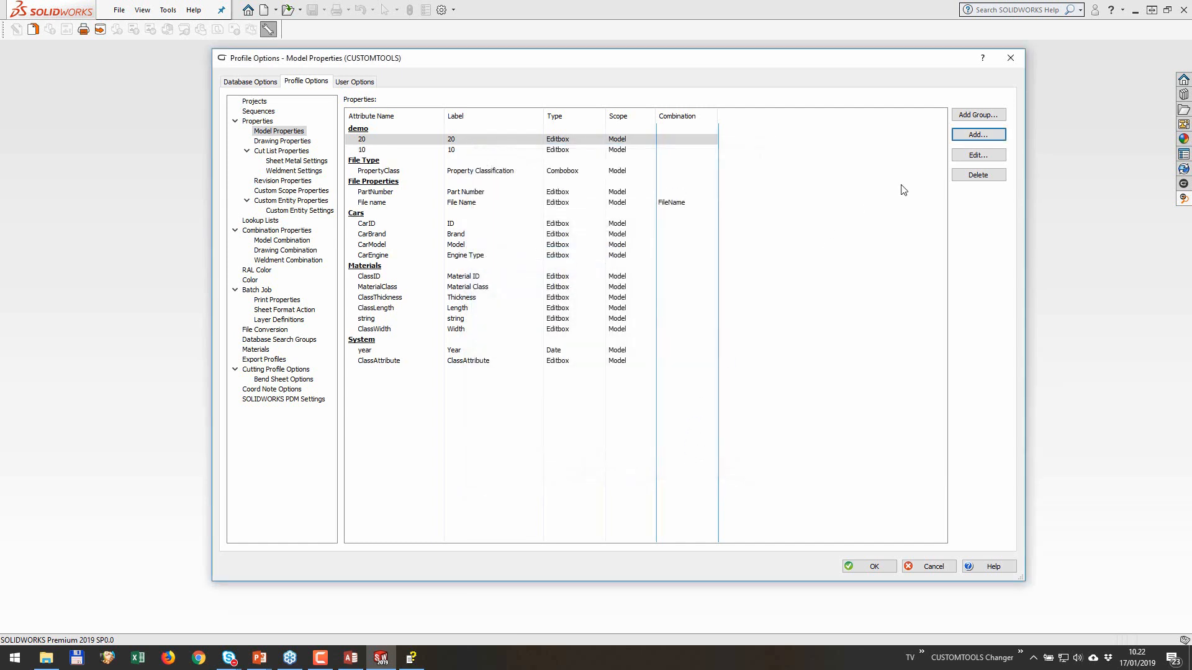
Step: Add a model property with attribute name and label 30, linked to the CONTACT column of the Demo search group
{"action": "left_click", "coordinate": [989, 136]}
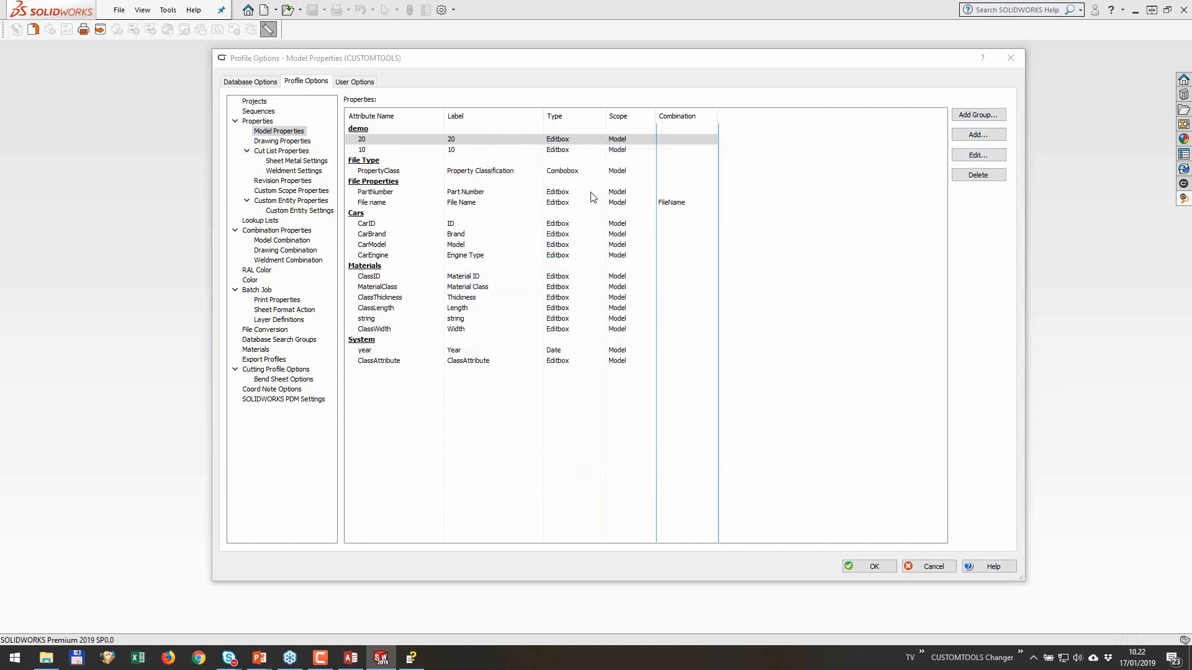
{"action": "type", "text": "30"}
{"action": "left_click", "coordinate": [646, 225]}
{"action": "type", "text": "30"}
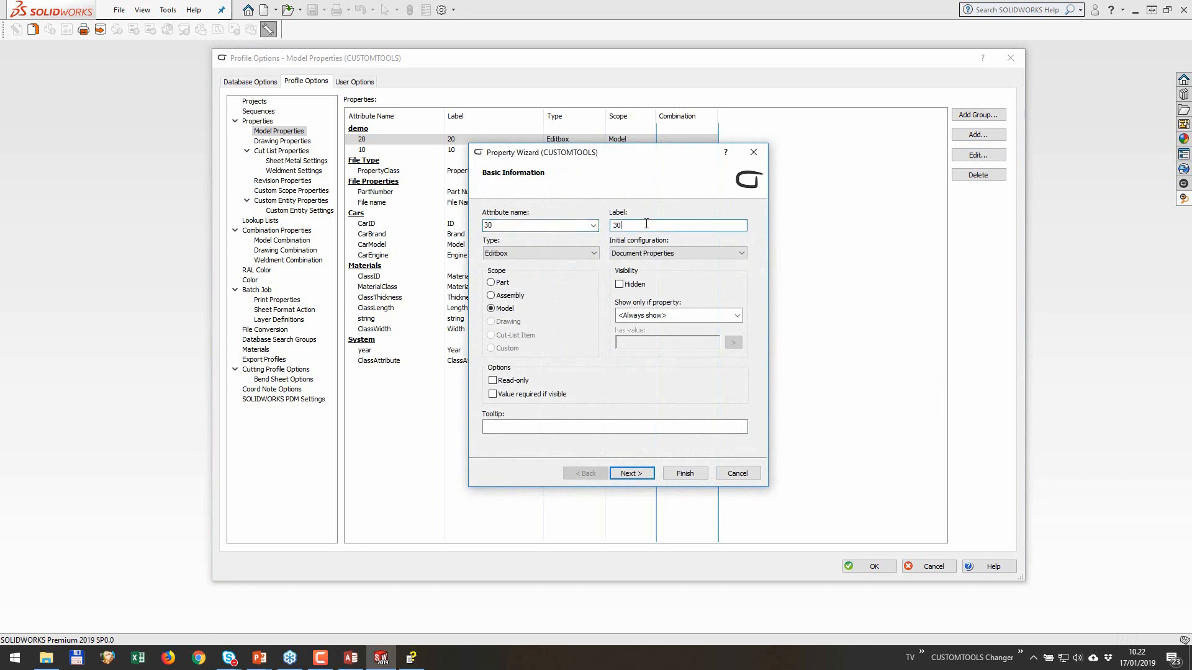
{"action": "left_click", "coordinate": [631, 473]}
{"action": "left_click", "coordinate": [631, 473]}
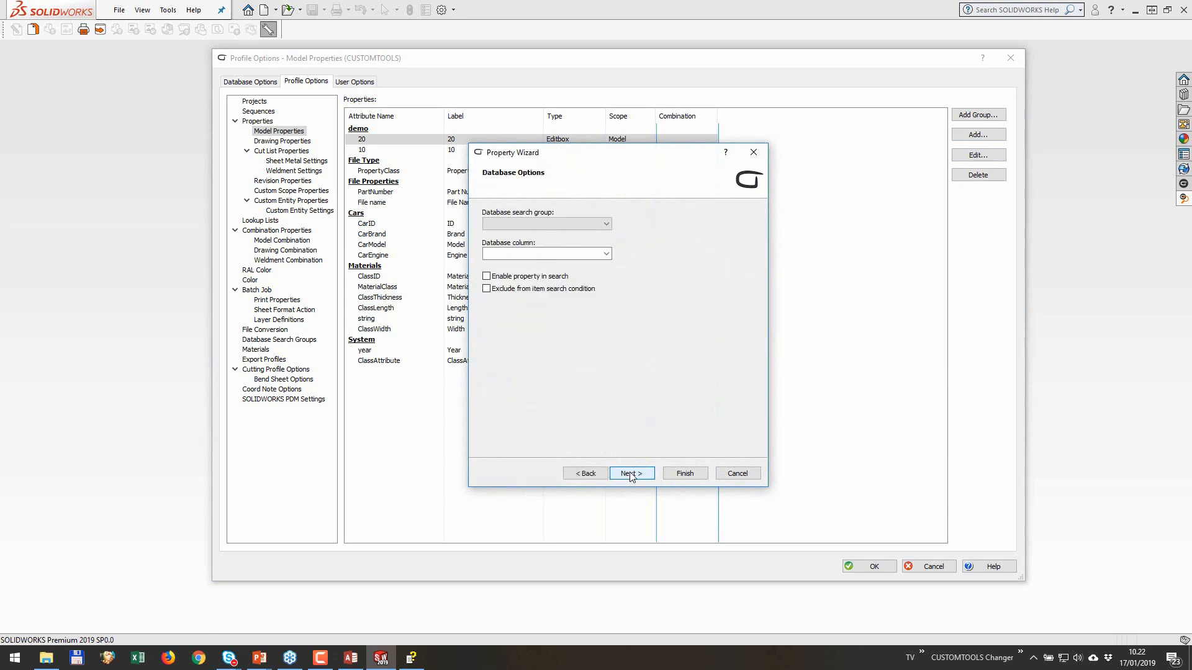
{"action": "left_click", "coordinate": [586, 223]}
{"action": "left_click", "coordinate": [590, 240]}
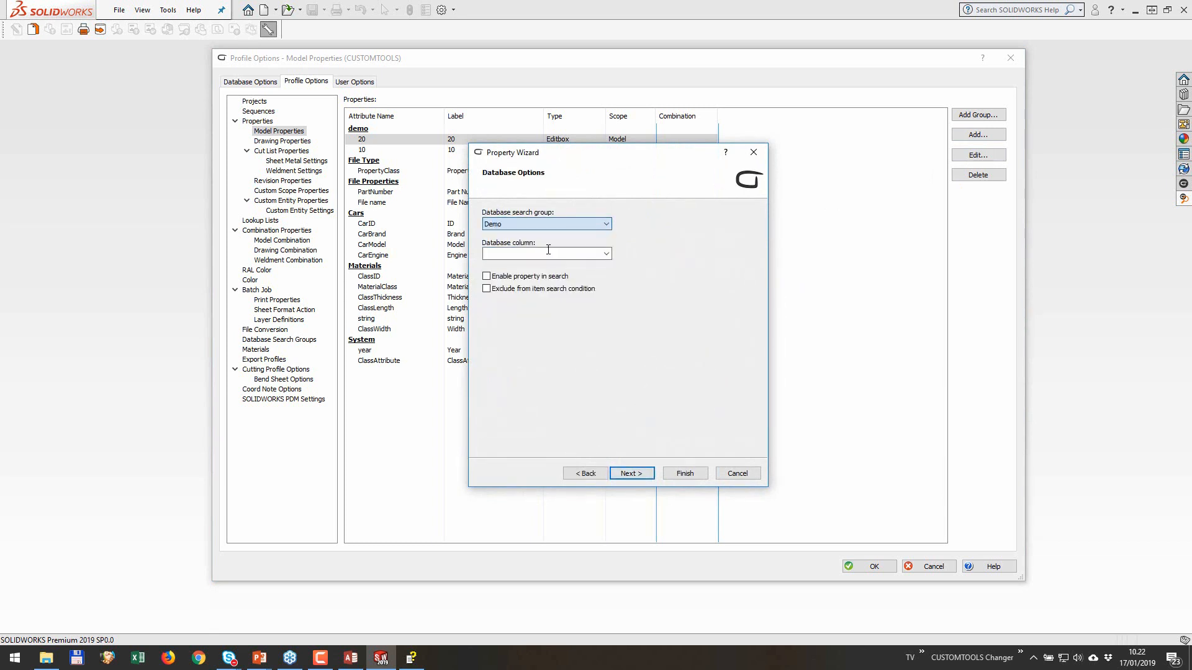
{"action": "left_click", "coordinate": [607, 255]}
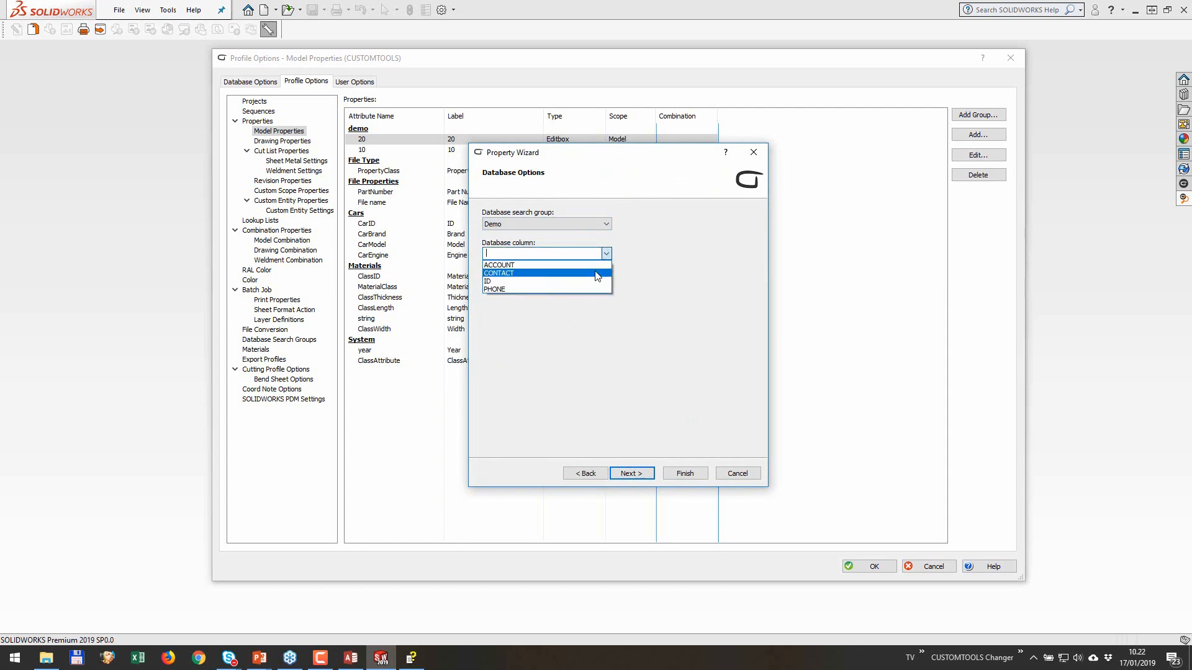
{"action": "left_click", "coordinate": [597, 274]}
{"action": "left_click", "coordinate": [683, 473]}
Step: Reorder the properties in the demo group to 10, 20, 30 and save the profile options
{"action": "left_click", "coordinate": [363, 160]}
{"action": "mouse_move", "coordinate": [361, 156]}
{"action": "left_mouse_down"}
{"action": "mouse_move", "coordinate": [360, 142]}
{"action": "mouse_move", "coordinate": [367, 164]}
{"action": "left_mouse_up"}
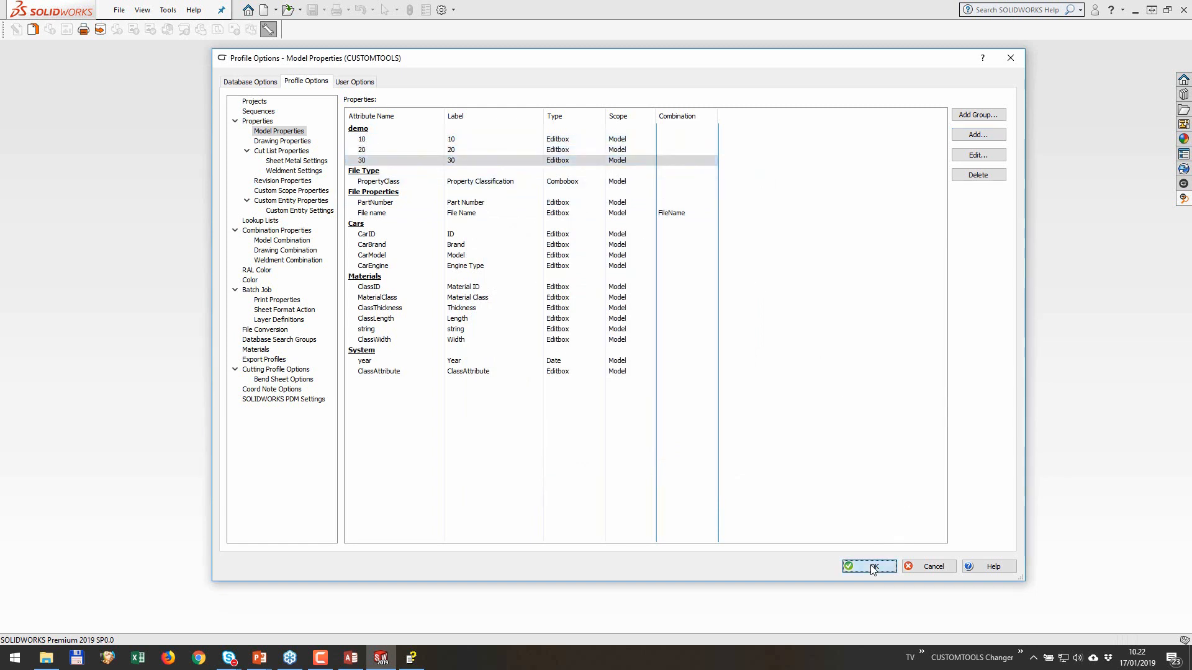
{"action": "left_click", "coordinate": [870, 567]}
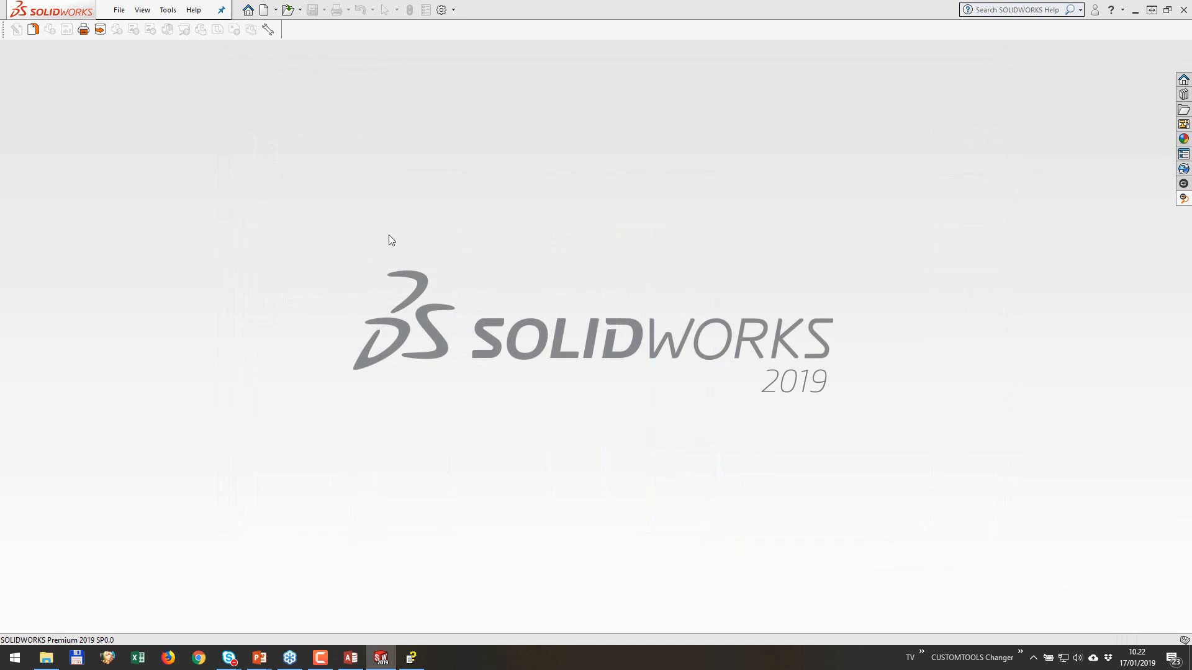
Step: Create a new can part and show its CUSTOMTOOLS properties
{"action": "left_click", "coordinate": [264, 10]}
{"action": "left_click", "coordinate": [501, 480]}
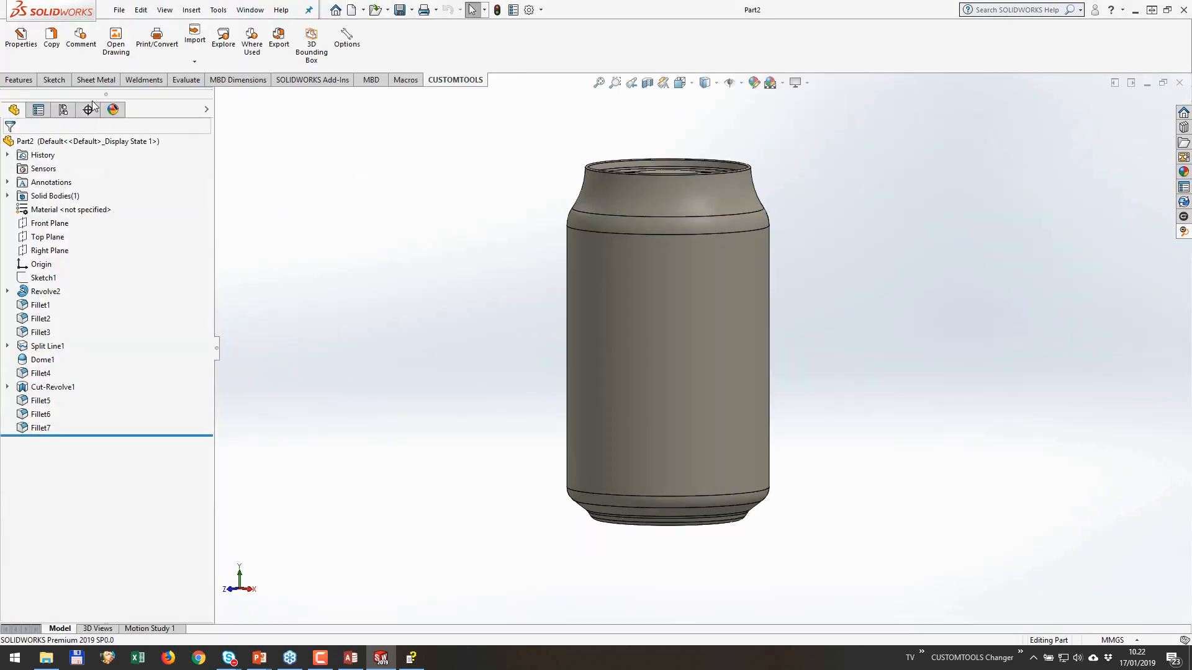
{"action": "left_click", "coordinate": [20, 54]}
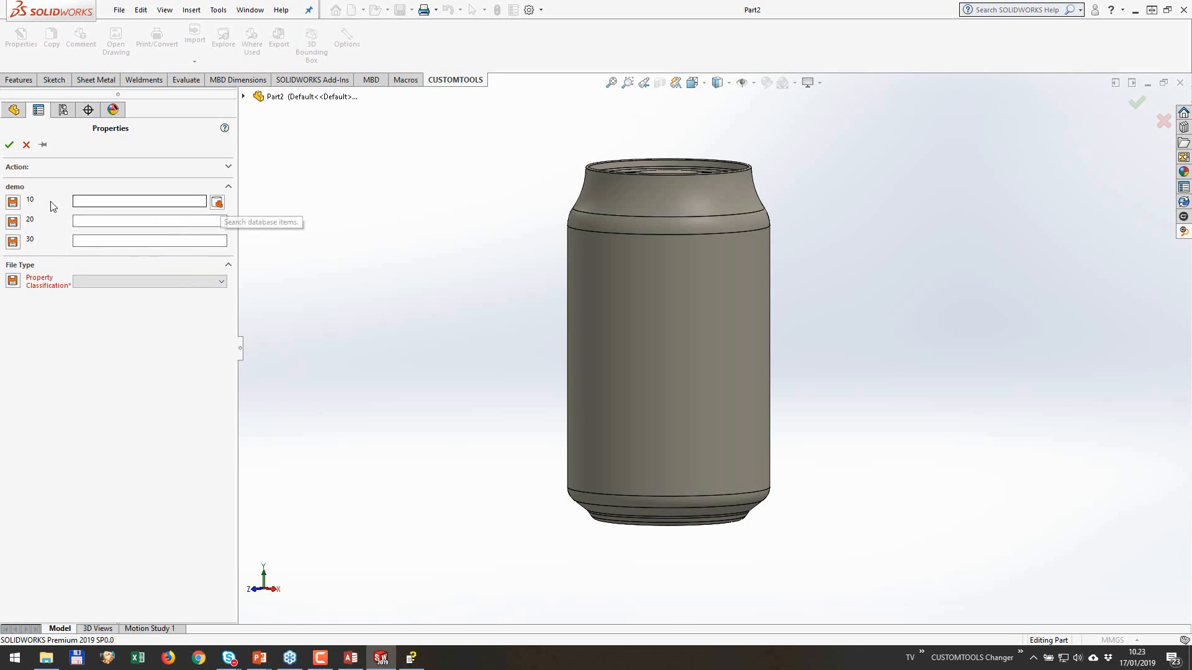
Step: Try linking database item 2 to the part's demo properties through the database item search, and cancel the properties
{"action": "left_click", "coordinate": [217, 202]}
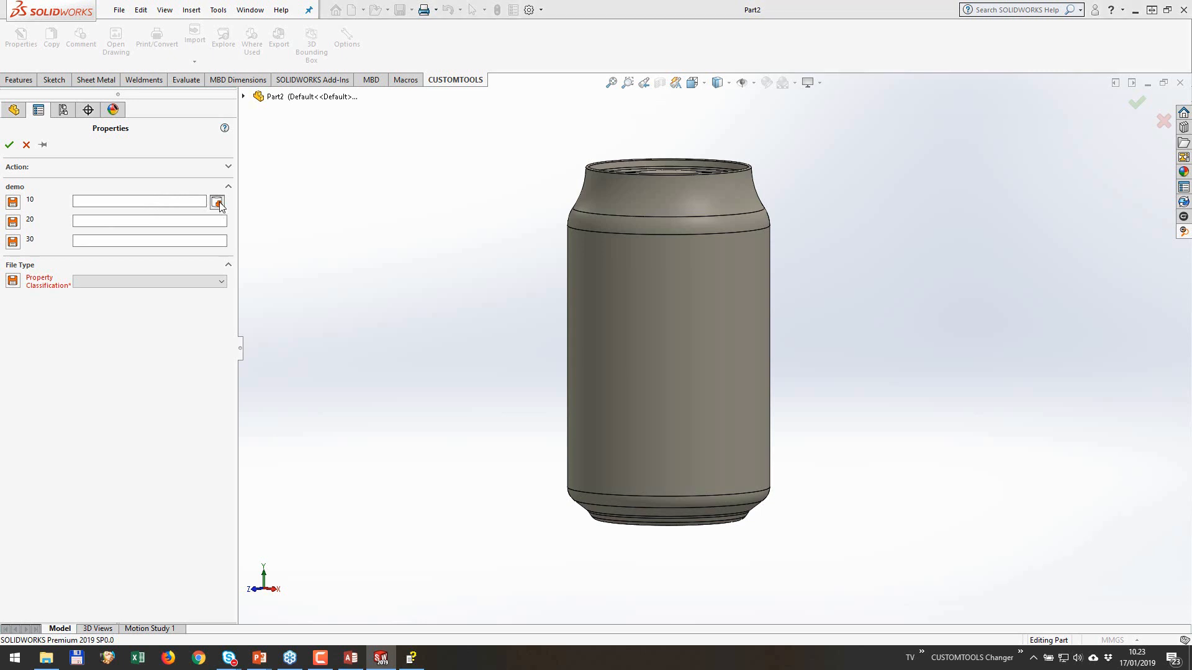
{"action": "left_click", "coordinate": [245, 252]}
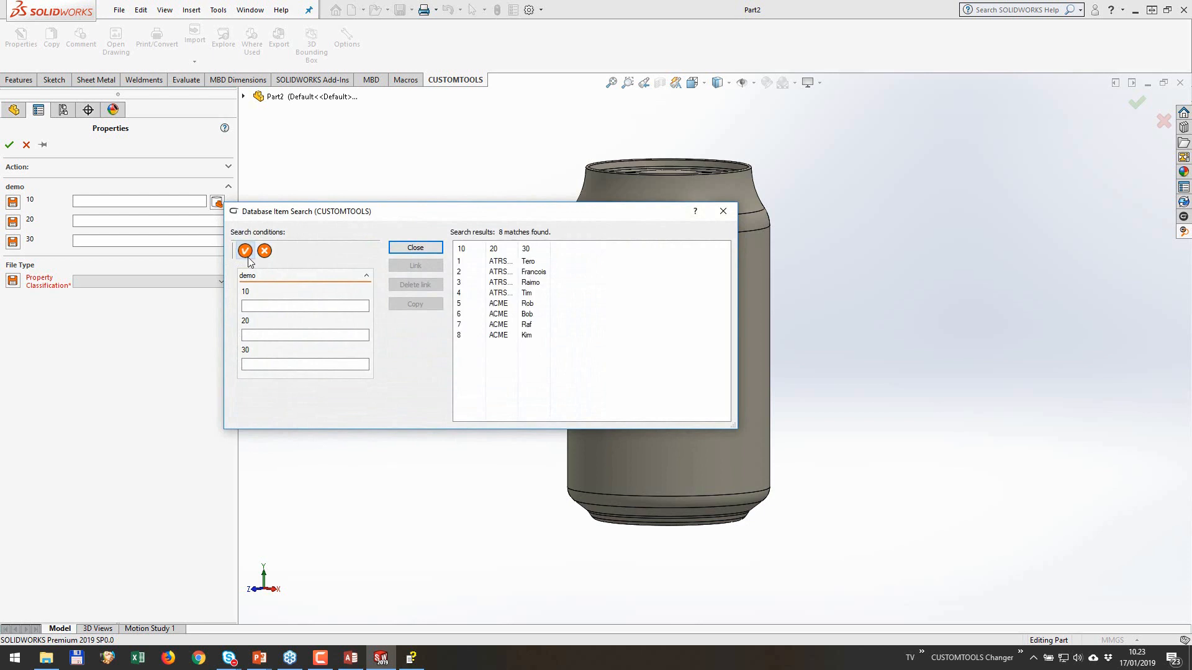
{"action": "left_click_drag", "start_coordinate": [519, 245], "coordinate": [651, 248]}
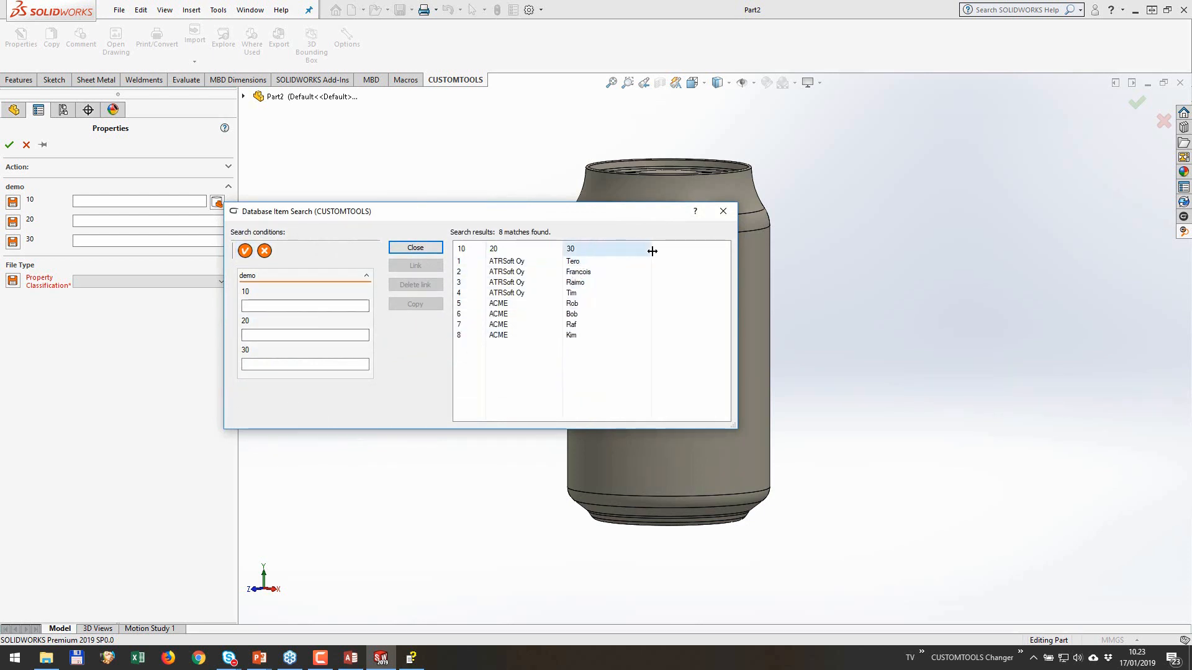
{"action": "left_click", "coordinate": [504, 273]}
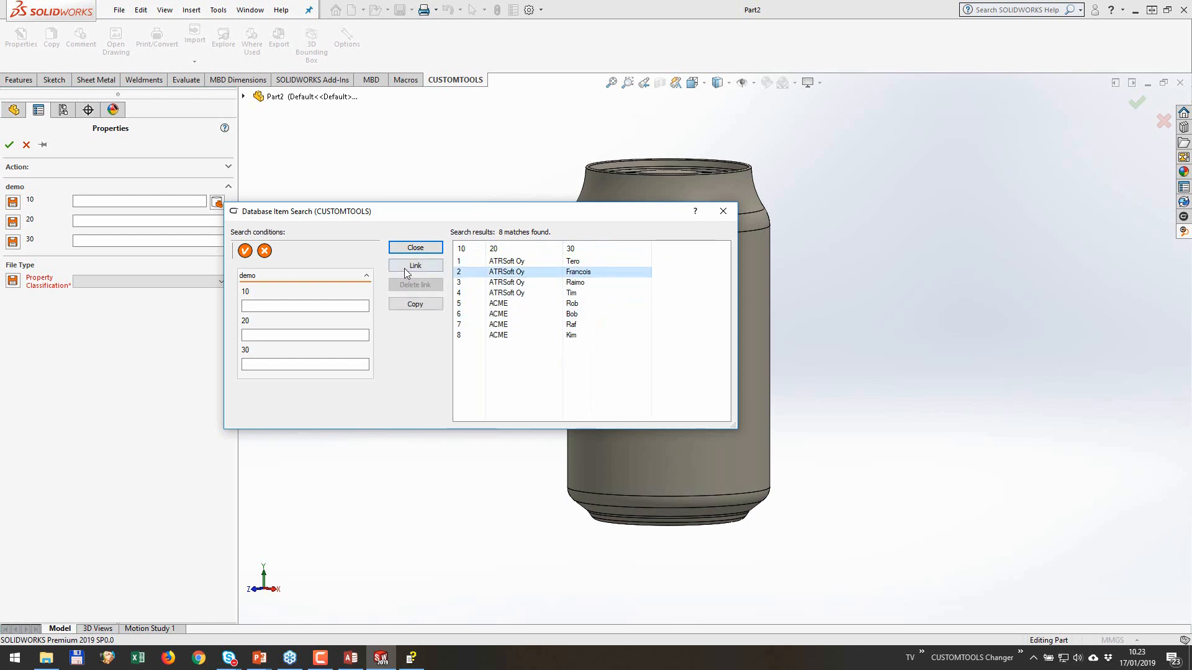
{"action": "left_click", "coordinate": [407, 267]}
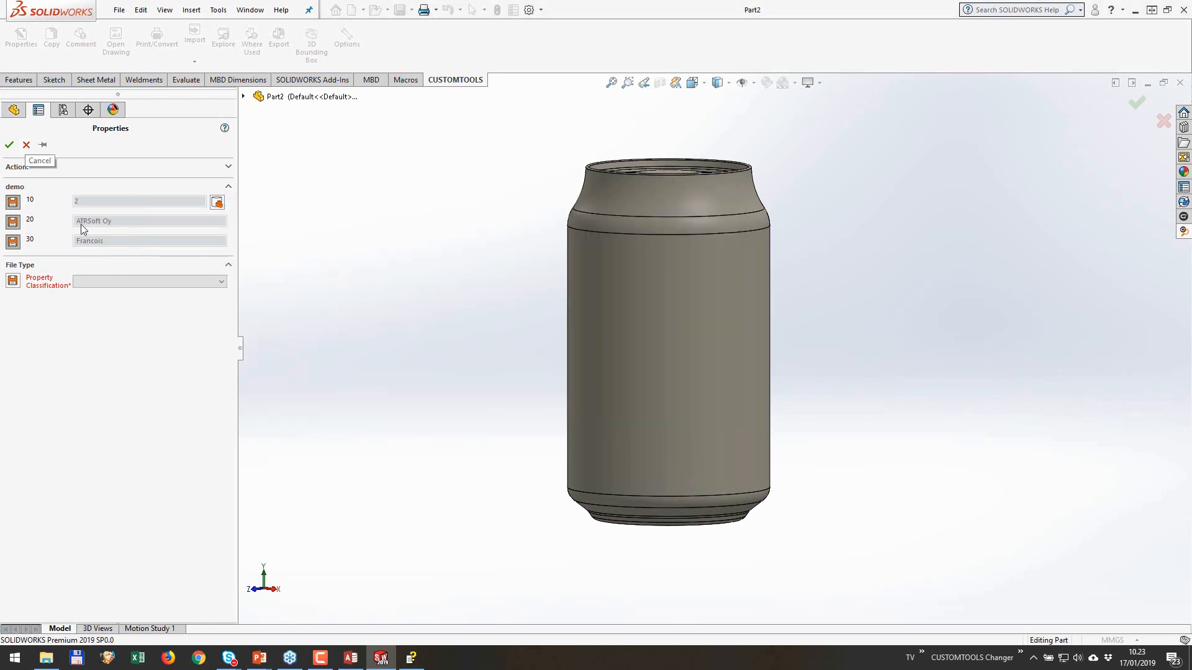
{"action": "left_click", "coordinate": [27, 145]}
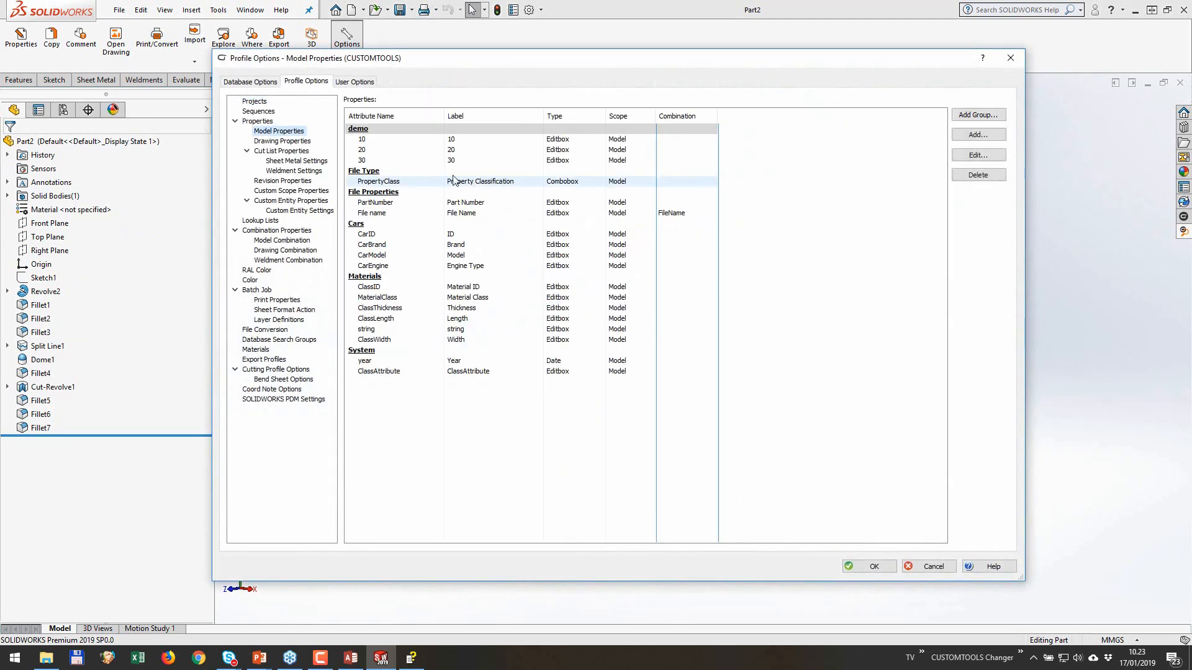
Step: Add a model property with attribute name and label 40, linked to the Demo search group's PHONE column, and save the profile options
{"action": "left_click", "coordinate": [970, 135]}
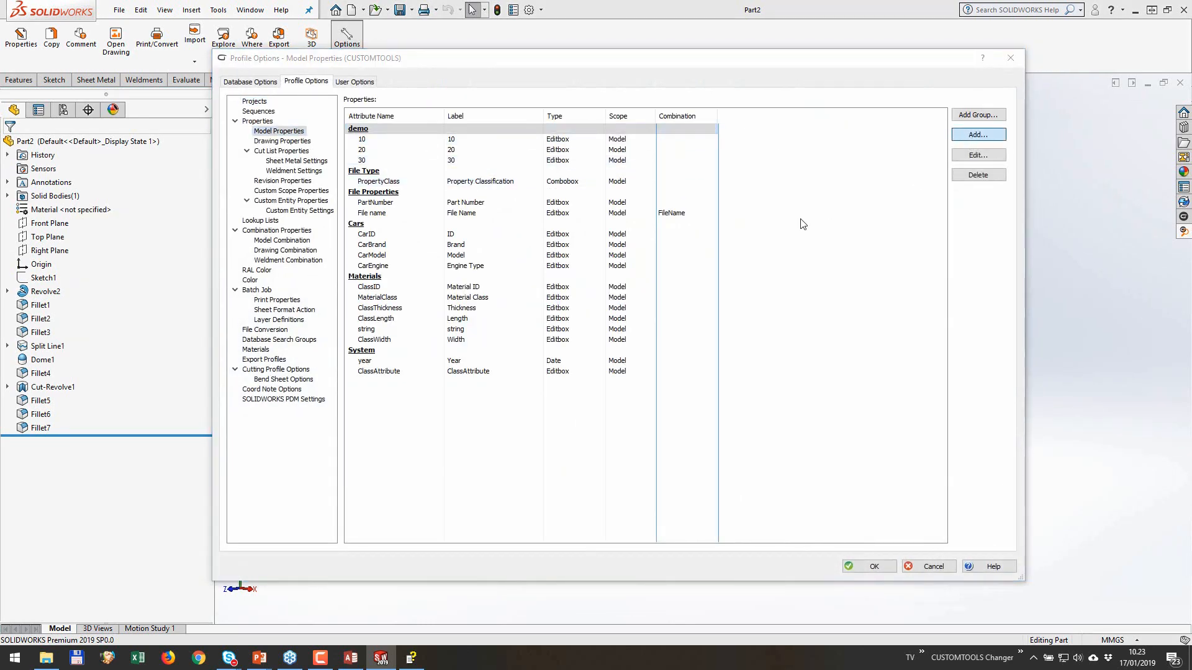
{"action": "type", "text": "40"}
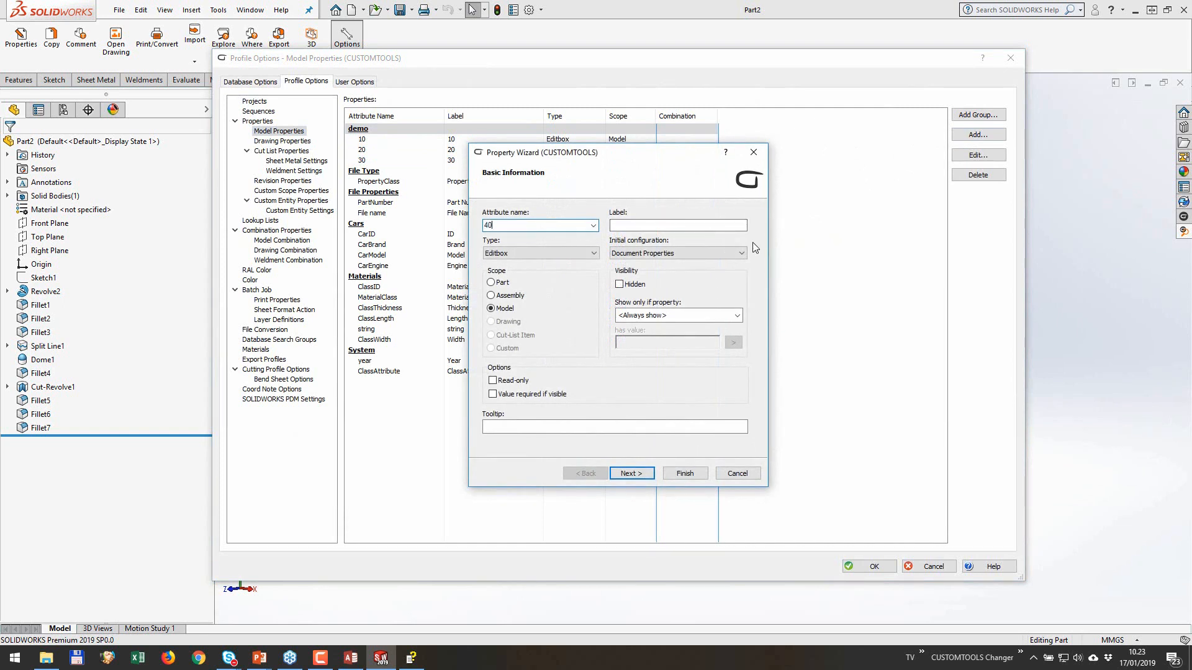
{"action": "left_click", "coordinate": [631, 474]}
{"action": "left_click", "coordinate": [631, 473]}
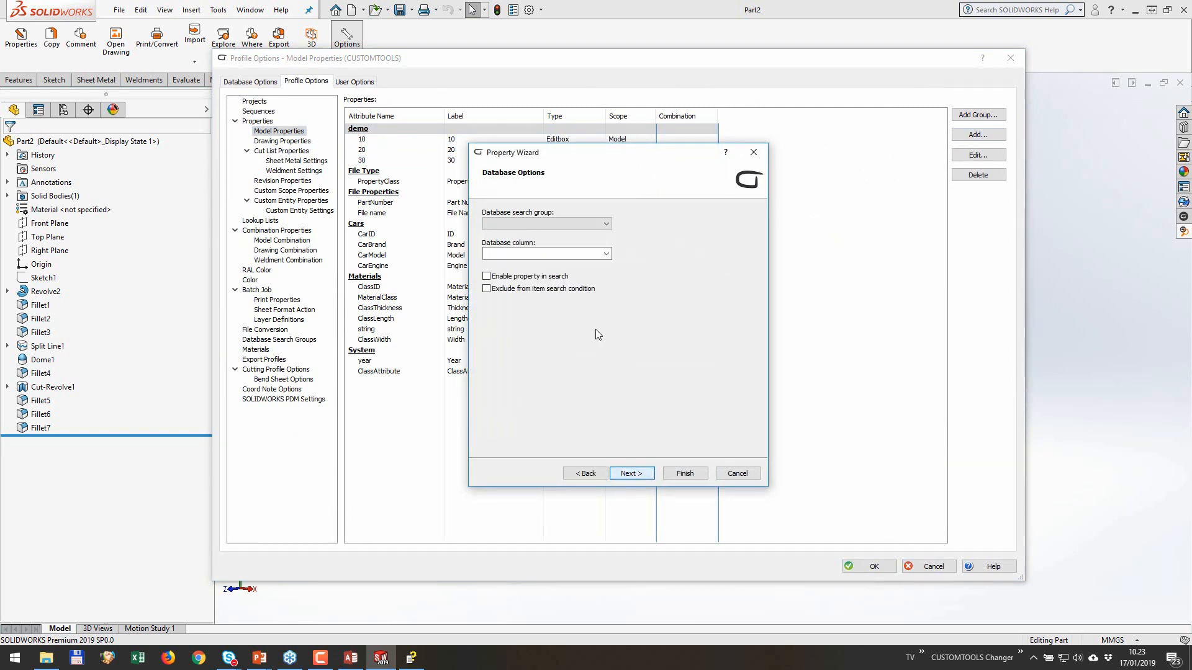
{"action": "left_click", "coordinate": [579, 225]}
{"action": "left_click", "coordinate": [560, 252]}
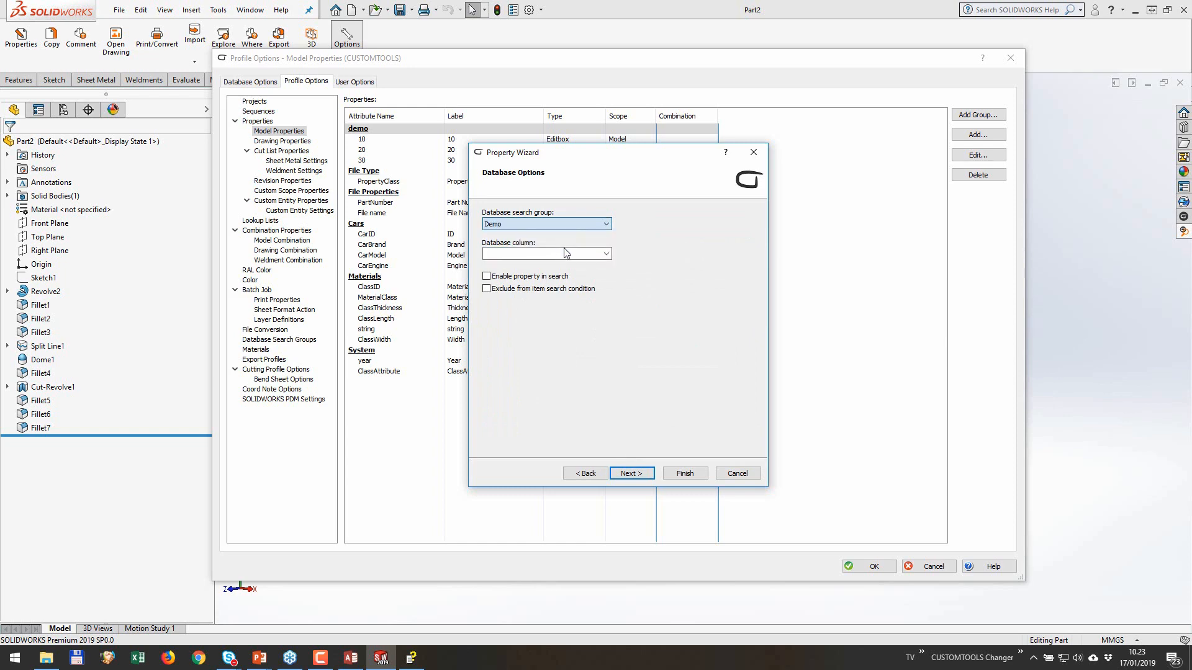
{"action": "left_click", "coordinate": [605, 254]}
{"action": "left_click", "coordinate": [559, 289]}
{"action": "left_click", "coordinate": [685, 473]}
{"action": "left_click", "coordinate": [868, 567]}
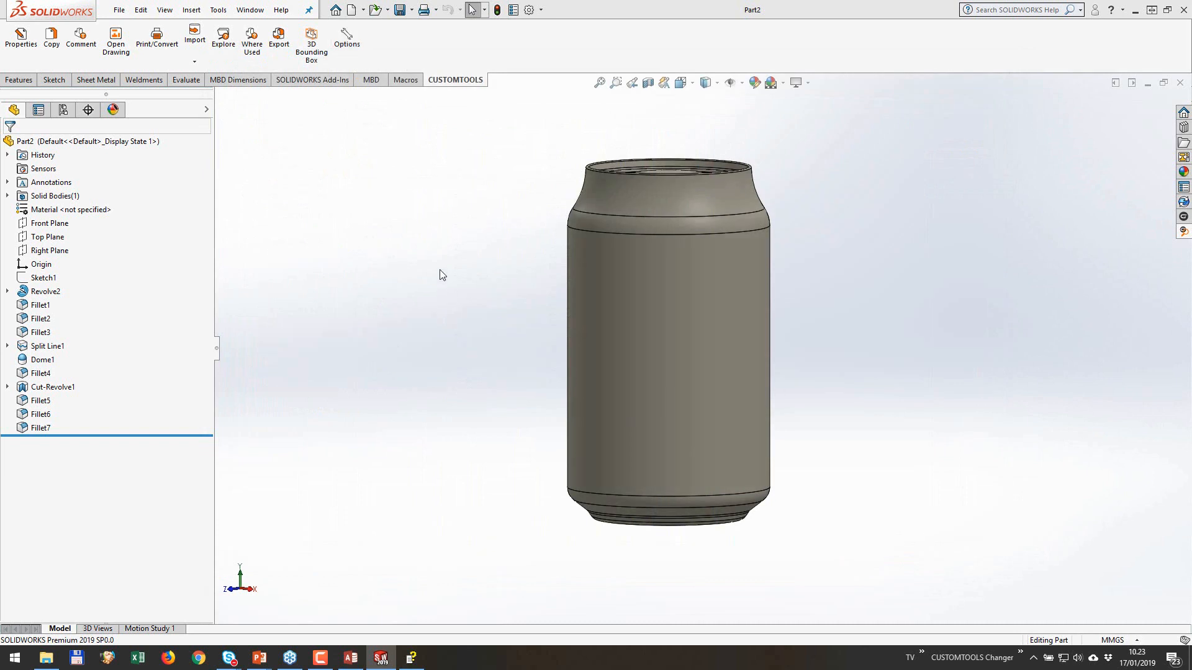
Step: Search the database items from the part's demo properties and link the fourth item to the part
{"action": "left_click", "coordinate": [37, 50]}
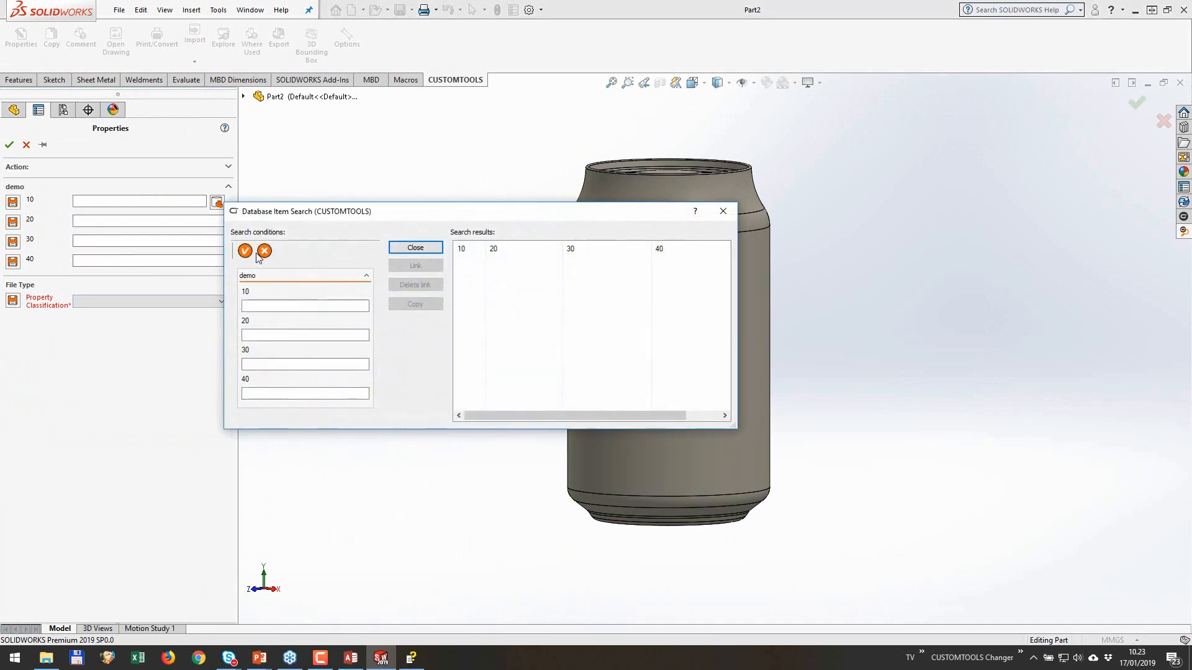
{"action": "left_click", "coordinate": [245, 250]}
{"action": "left_click", "coordinate": [496, 293]}
{"action": "left_click", "coordinate": [415, 266]}
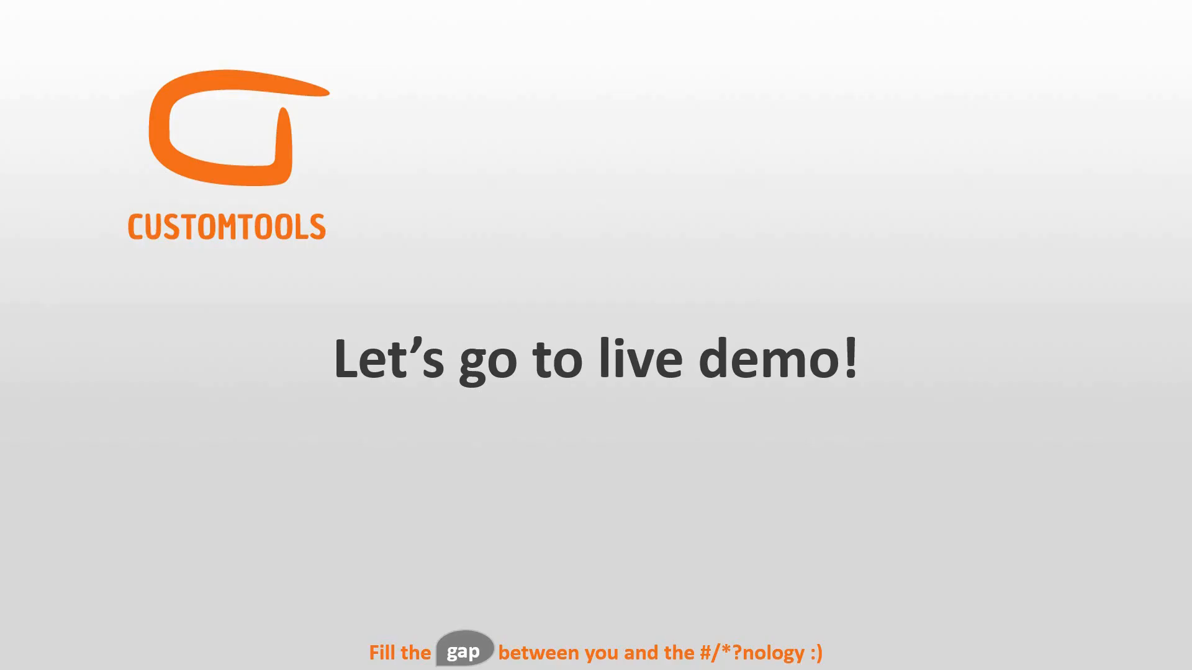